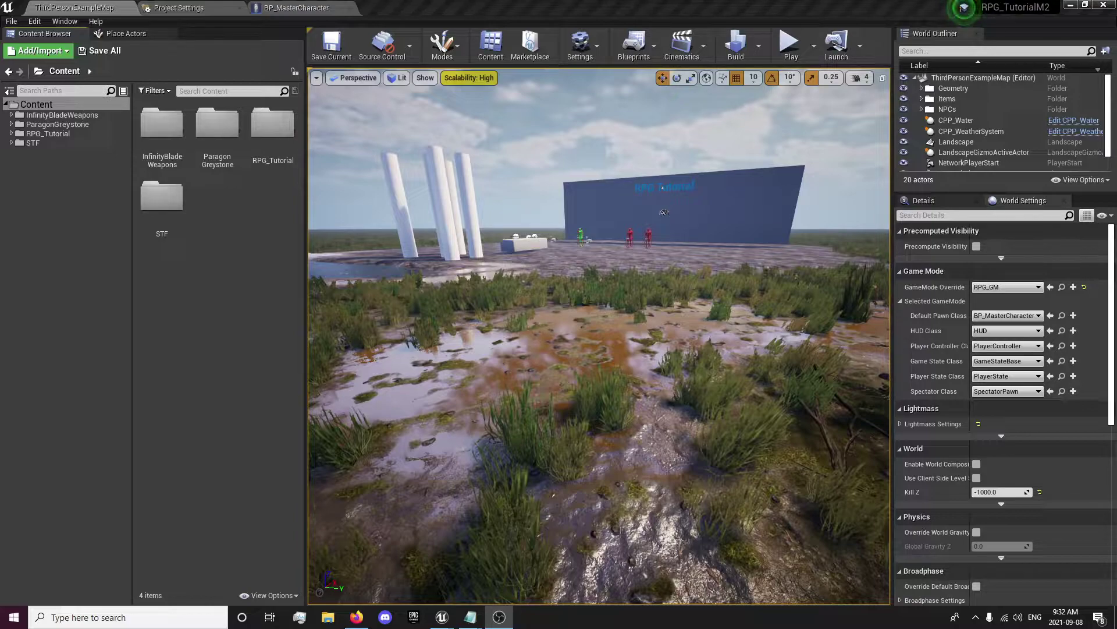
Look over the example landscape with its grass, puddles and water in the RPG_TutorialM2 level
left_click(593, 341)
mouse_move(593, 341)
right_mouse_down()
mouse_move(505, 374)
mouse_move(592, 347)
right_mouse_up()
key("Escape")
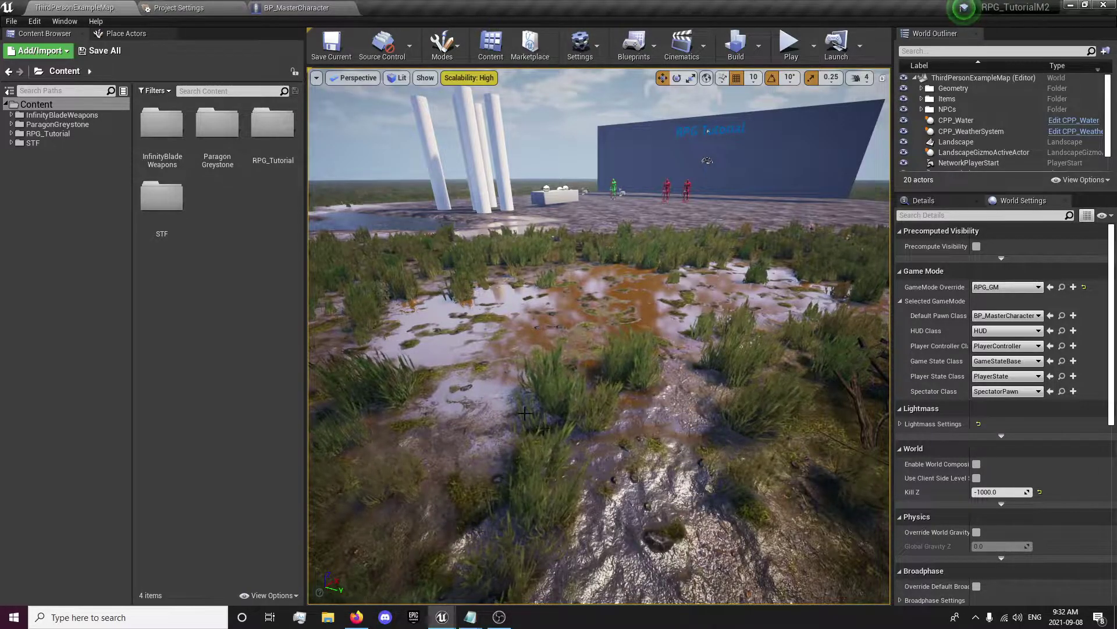
mouse_move(600, 336)
right_mouse_down()
mouse_move(582, 343)
mouse_move(591, 360)
mouse_move(600, 336)
right_mouse_up()
right_click_drag(696, 155, 700, 193)
right_click_drag(600, 336, 506, 325)
right_click_drag(755, 187, 739, 187)
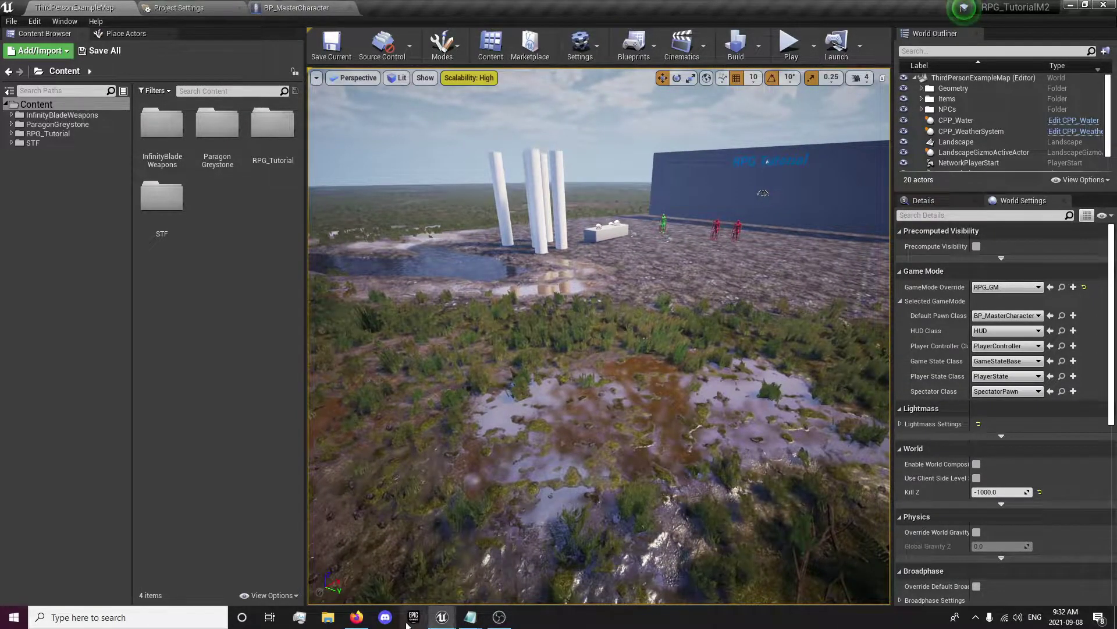
Switch to Firefox, search the Marketplace for free "landscape material" products and open the Landscape Pro 2.0 Auto-Generated Material page
left_click(349, 620)
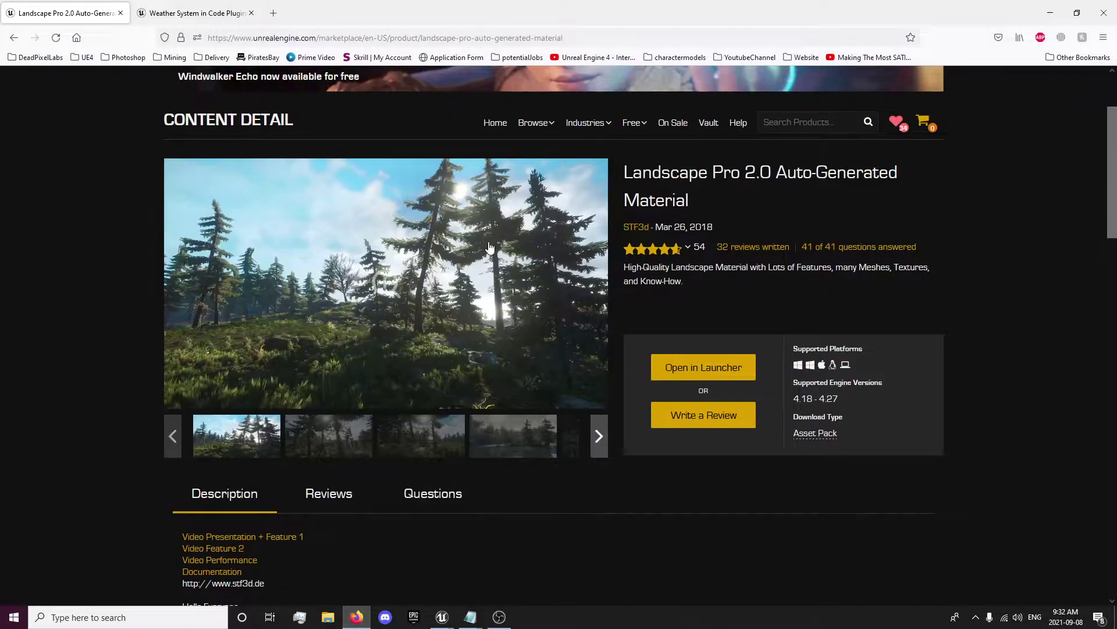
left_click(786, 123)
type("la")
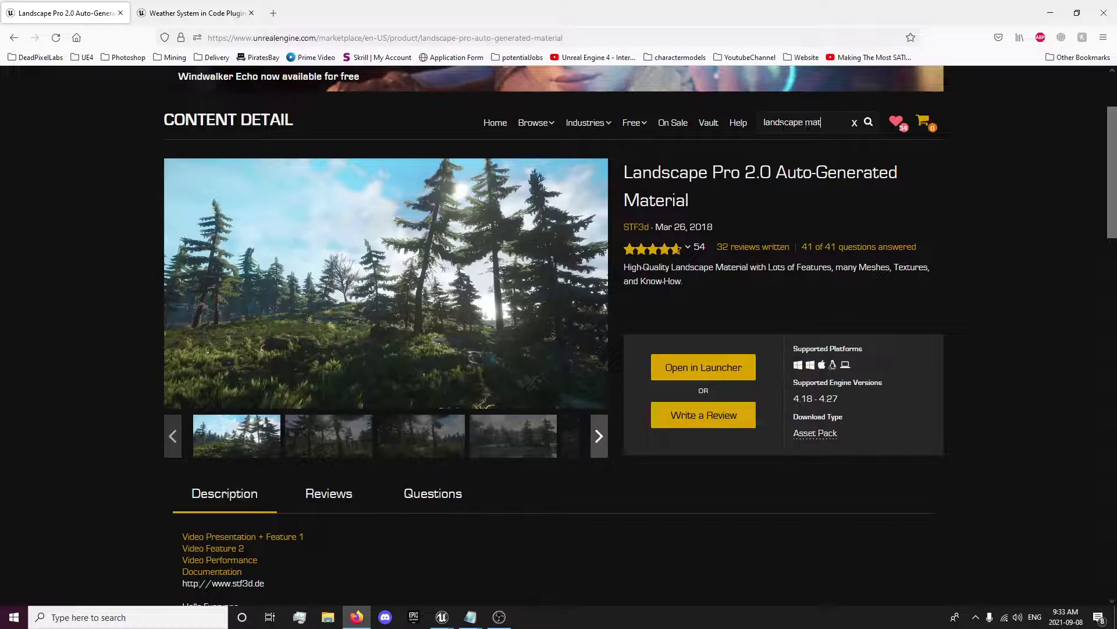
type("ndscape material")
key("Return")
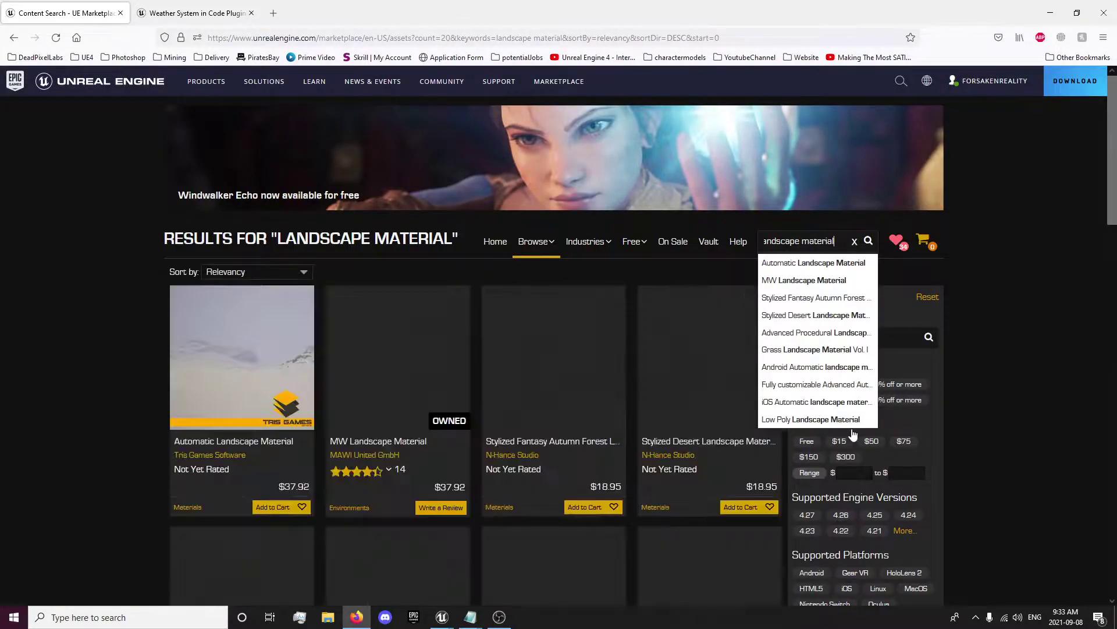
left_click(1035, 423)
left_click(813, 440)
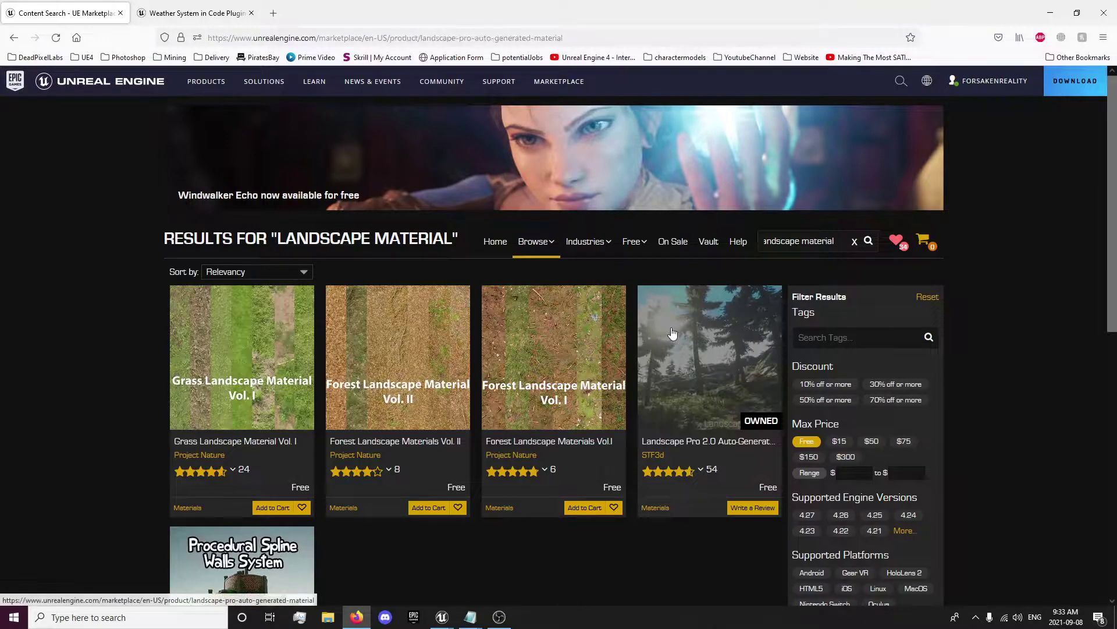
left_click(671, 328)
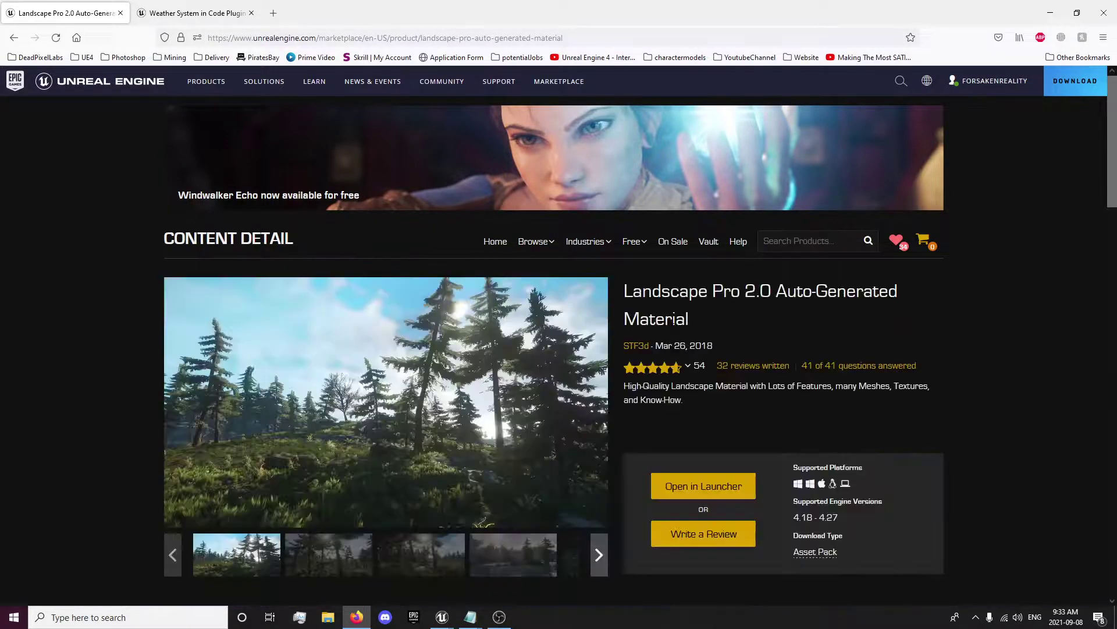
left_click(681, 489)
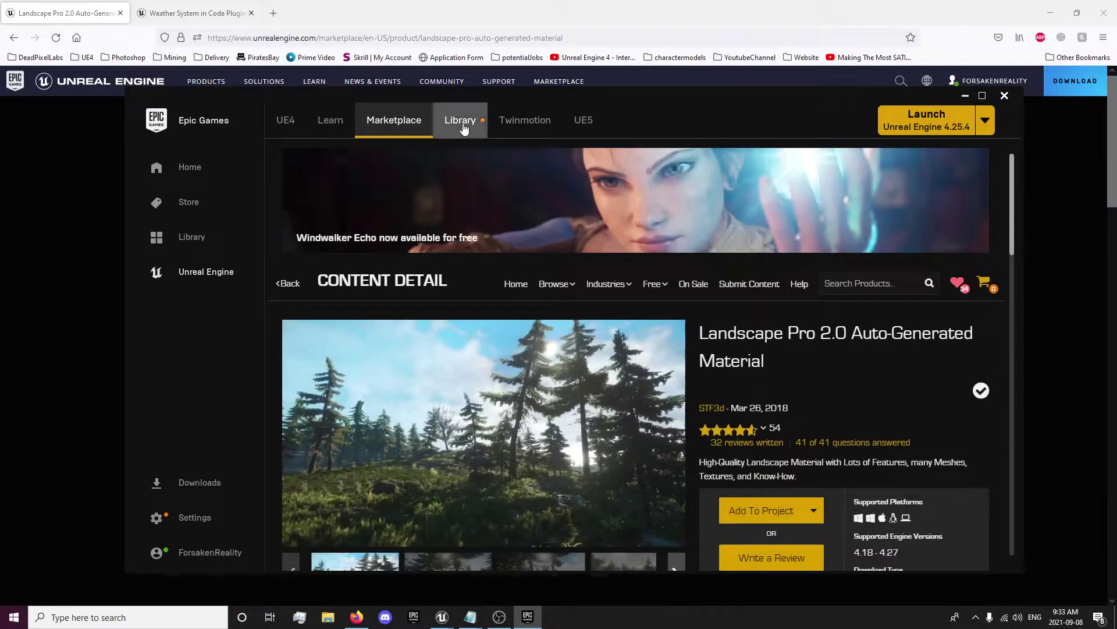
left_click(462, 124)
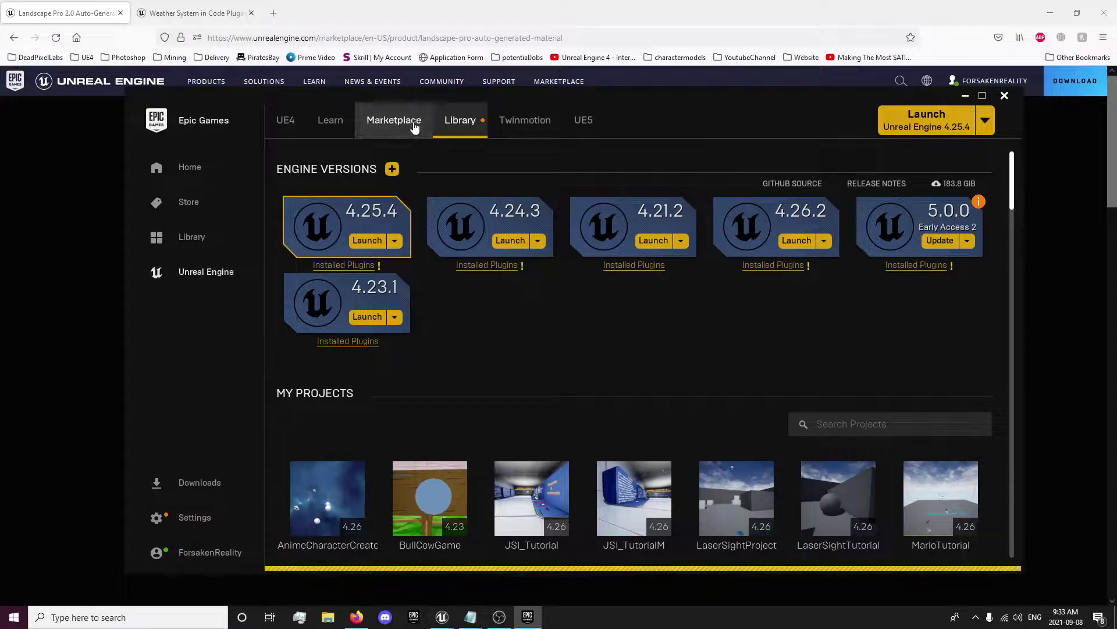
left_click(1002, 97)
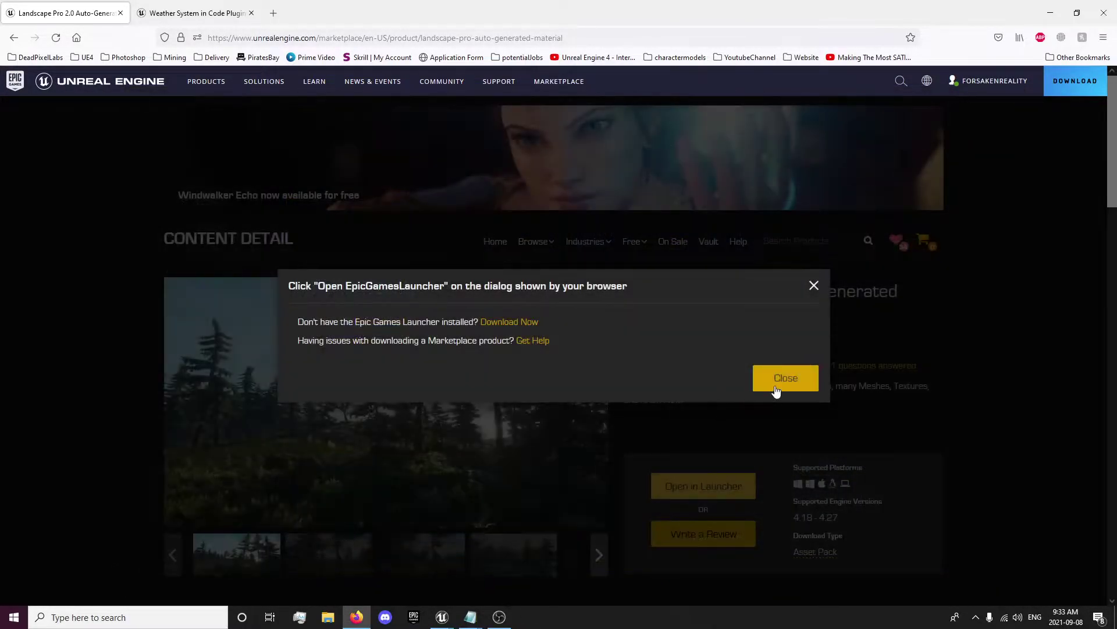
left_click(813, 286)
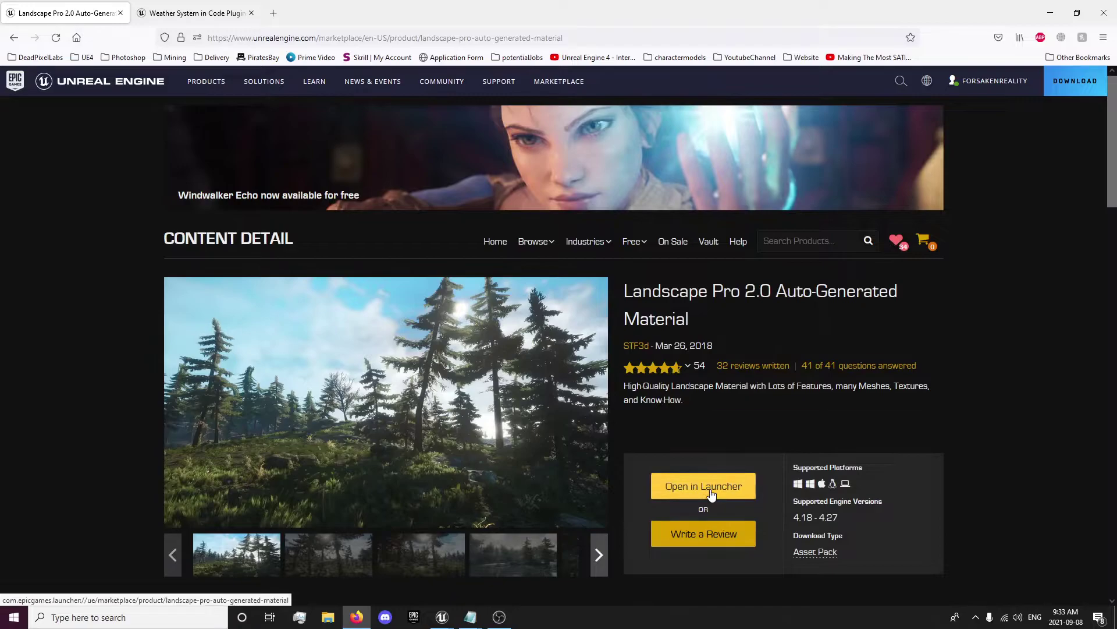
Open Landscape Pro 2.0 in the Epic Games Launcher and add it to the RPG_Tutorial project, found by searching "rpg"
left_click(710, 489)
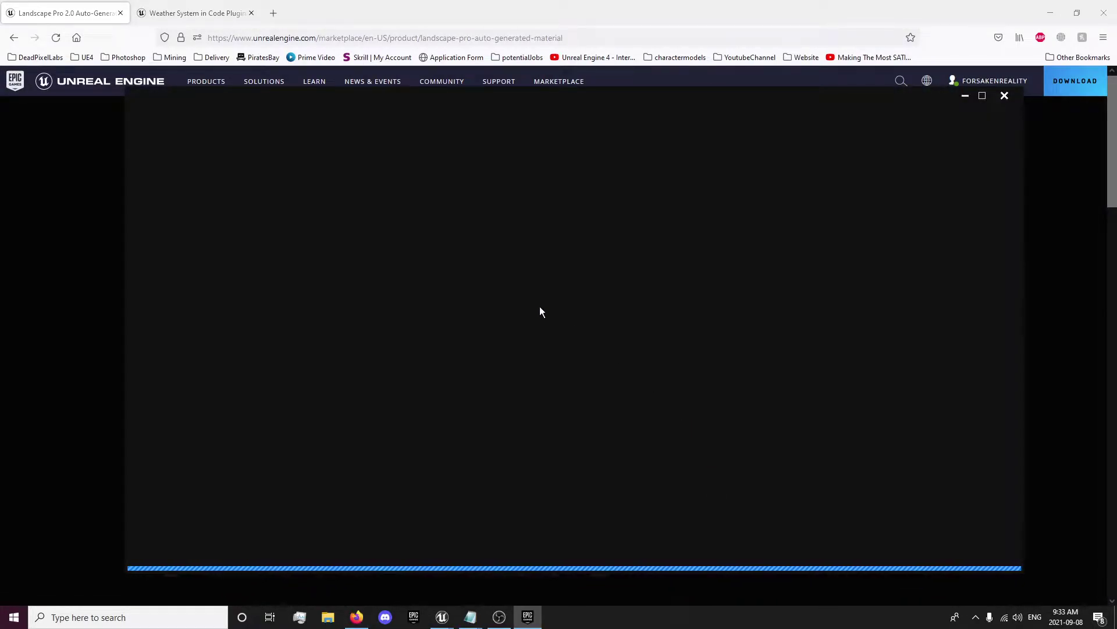
scroll(774, 466, "down", 2)
left_click(768, 397)
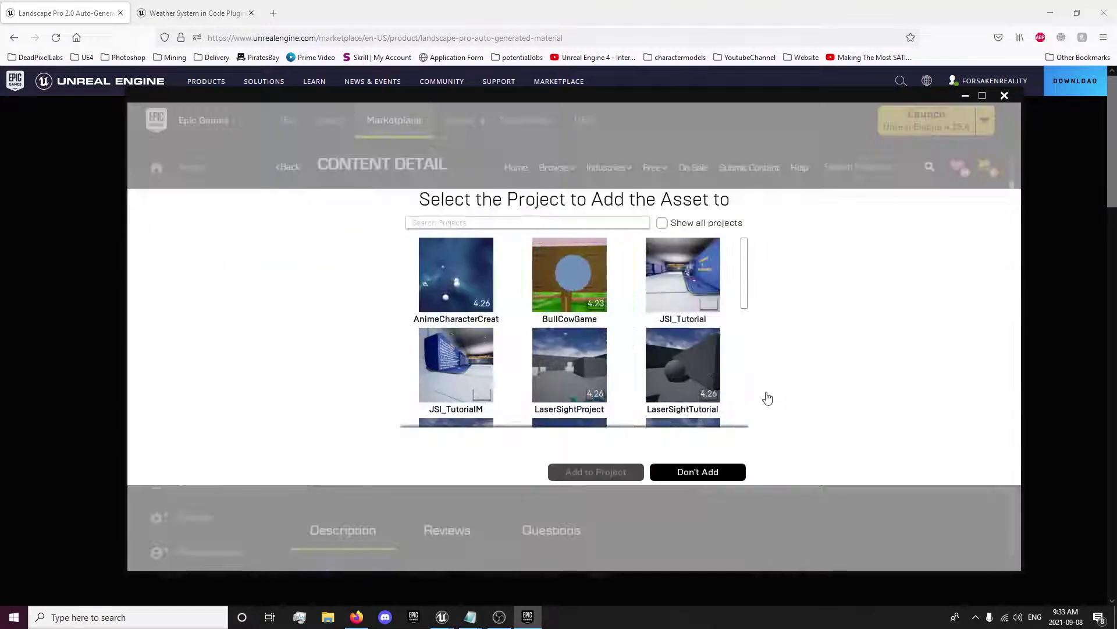
left_click(571, 225)
type("rpg")
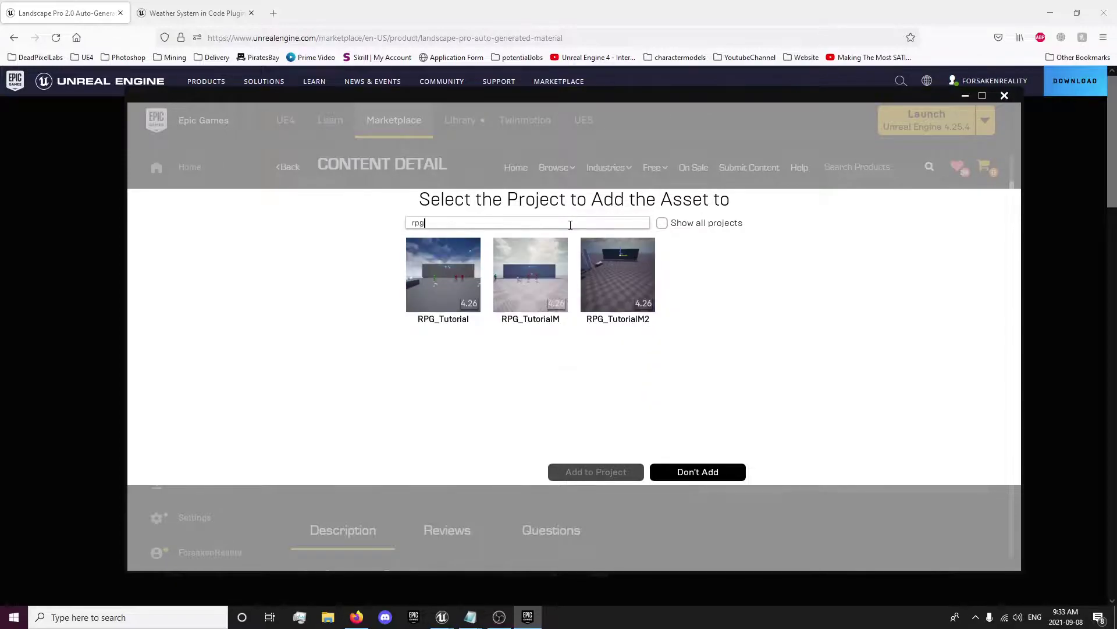
left_click(413, 287)
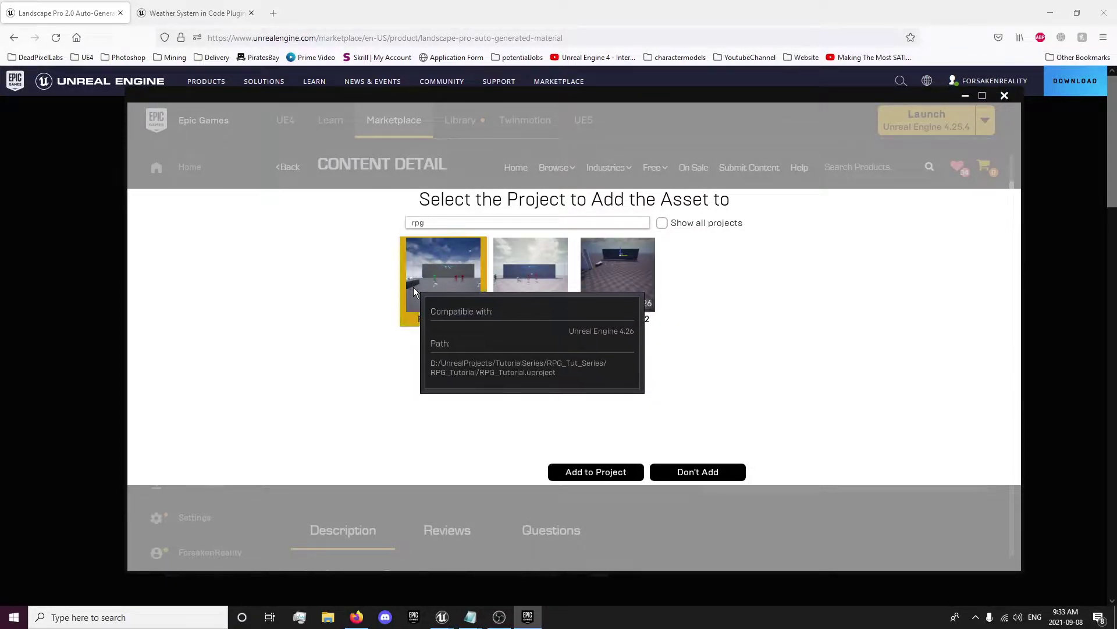
left_click(572, 471)
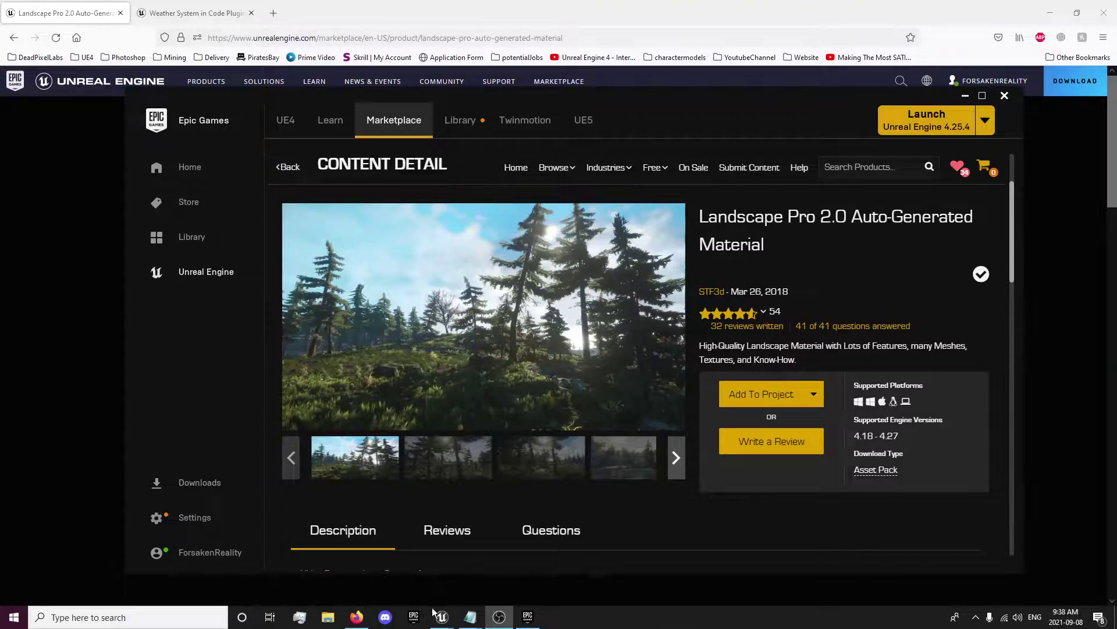
Switch to the RPG_Tutorial Unreal Editor and open the added STF content folder
mouse_move(454, 624)
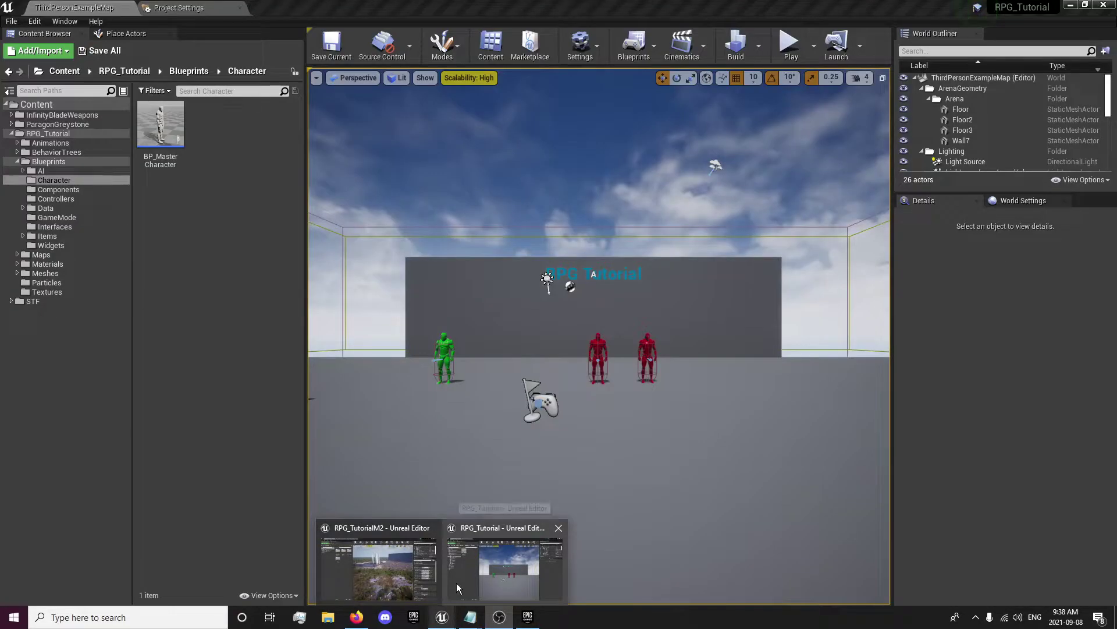
left_click(457, 582)
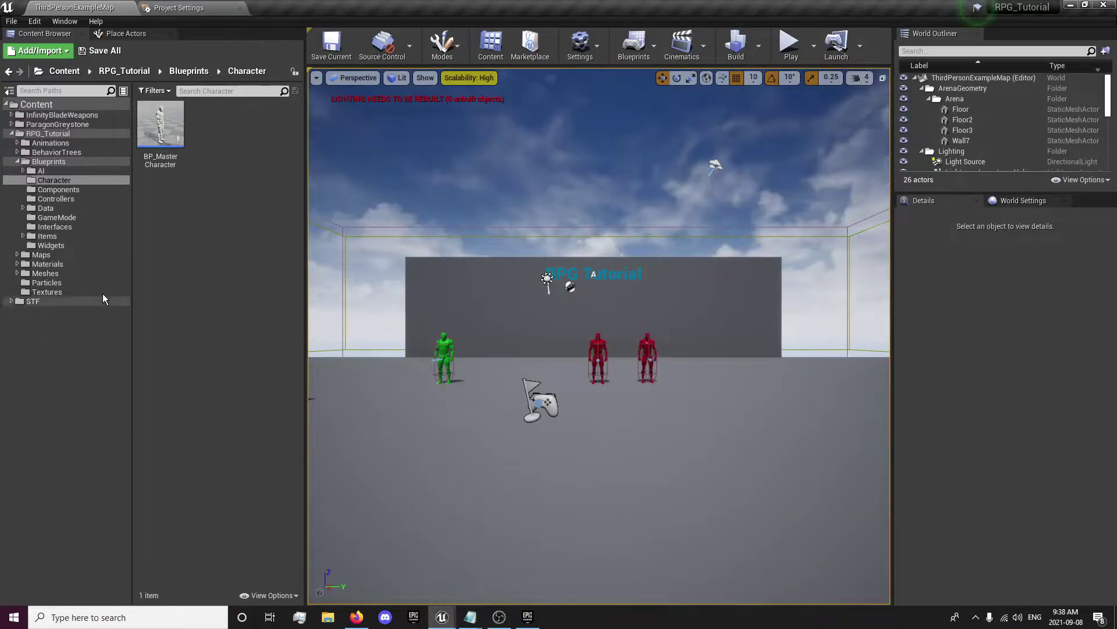
left_click(11, 134)
left_click(30, 143)
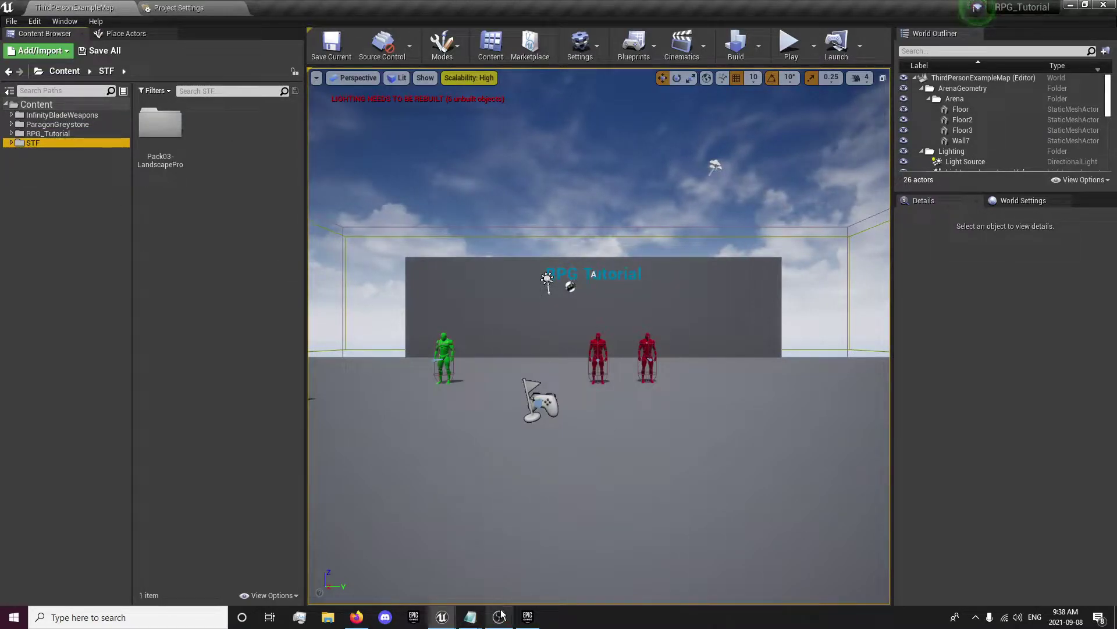
Bring up the RPG_TutorialM2 editor window and move it off this screen, leaving the RPG_Tutorial editor in view
mouse_move(442, 616)
left_click(405, 545)
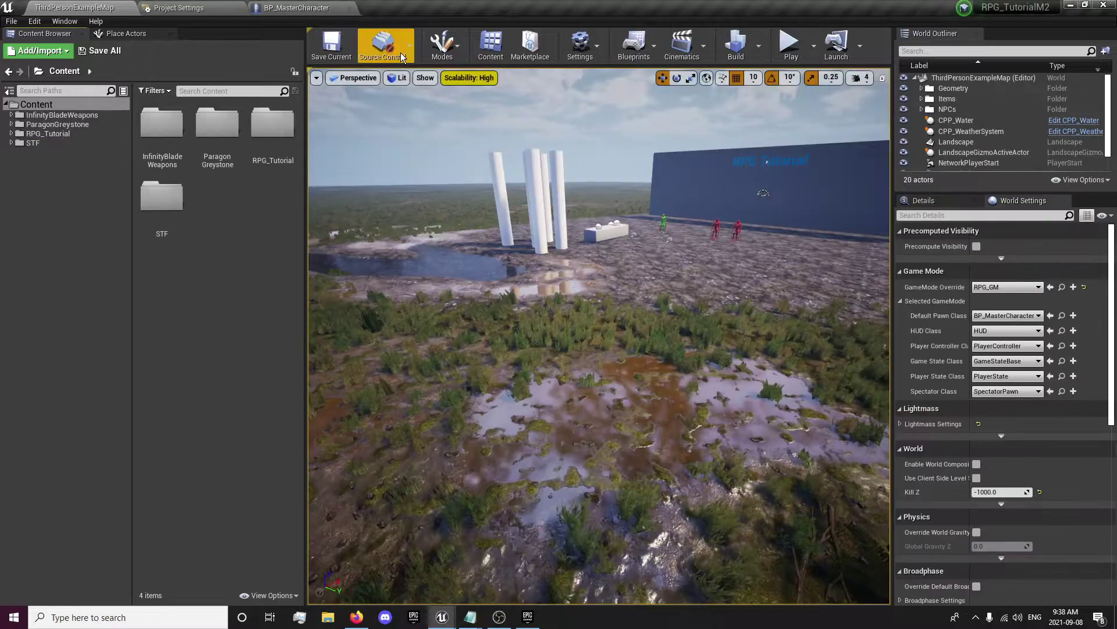
left_click_drag(392, 14, 1116, 261)
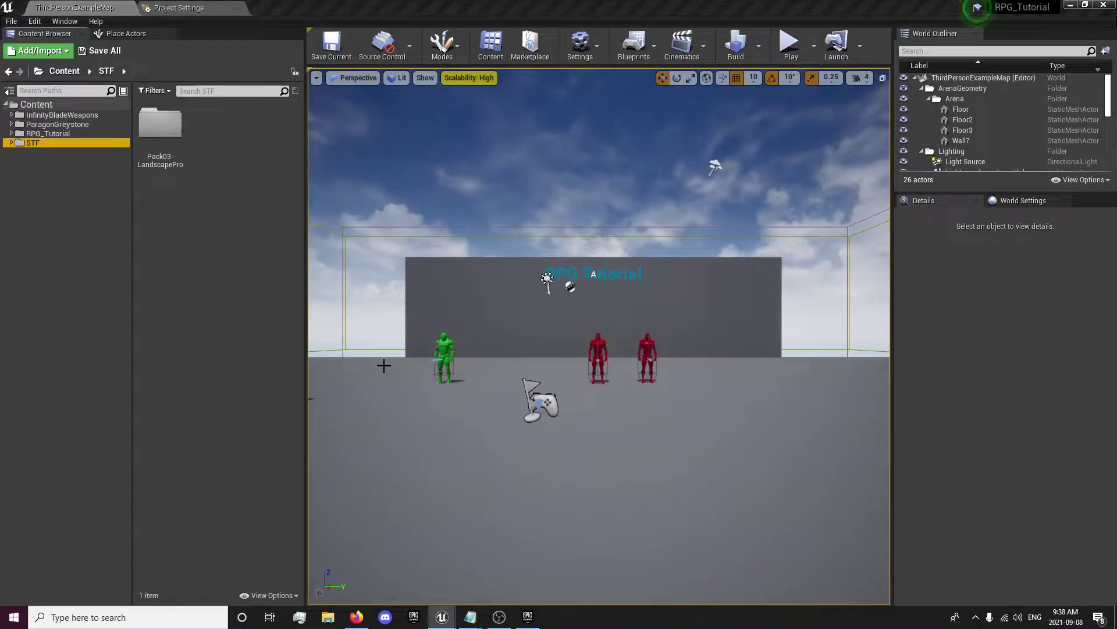
Delete the three arena floor meshes, Floor, Floor2 and Floor3, from the level
left_click(259, 298)
right_click_drag(454, 262, 440, 349)
key("s")
right_click_drag(349, 314, 550, 344)
left_click(550, 343)
key("Delete")
left_click(777, 285)
key("Delete")
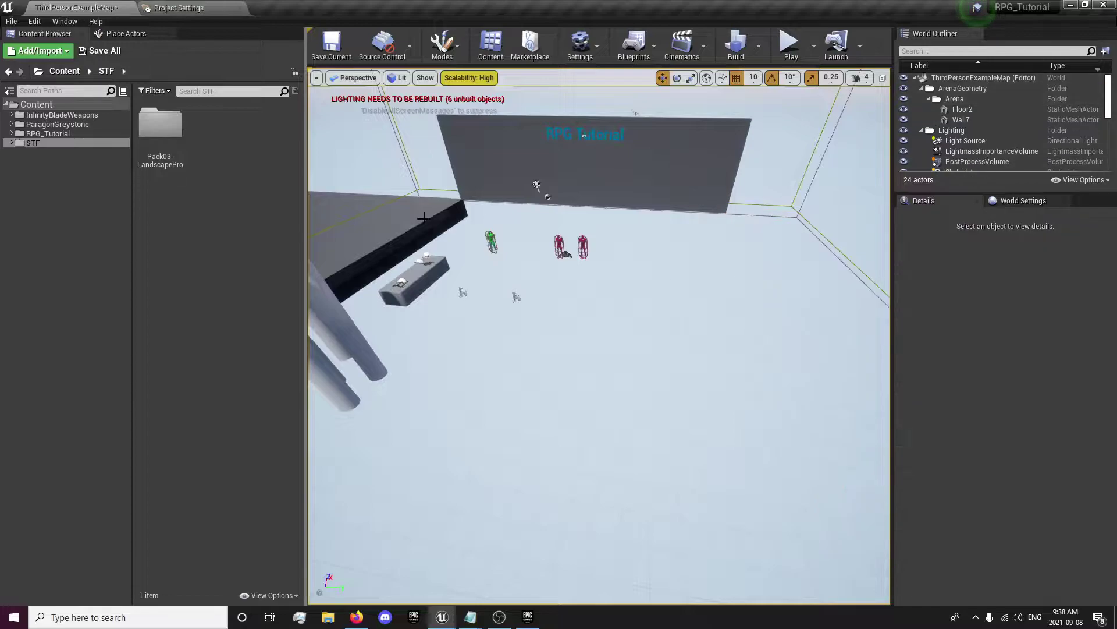
left_click(426, 219)
key("Delete")
Create a new landscape in Landscape mode with Enable Edit Layers on and the default size
right_click_drag(612, 320, 439, 240)
left_click(442, 46)
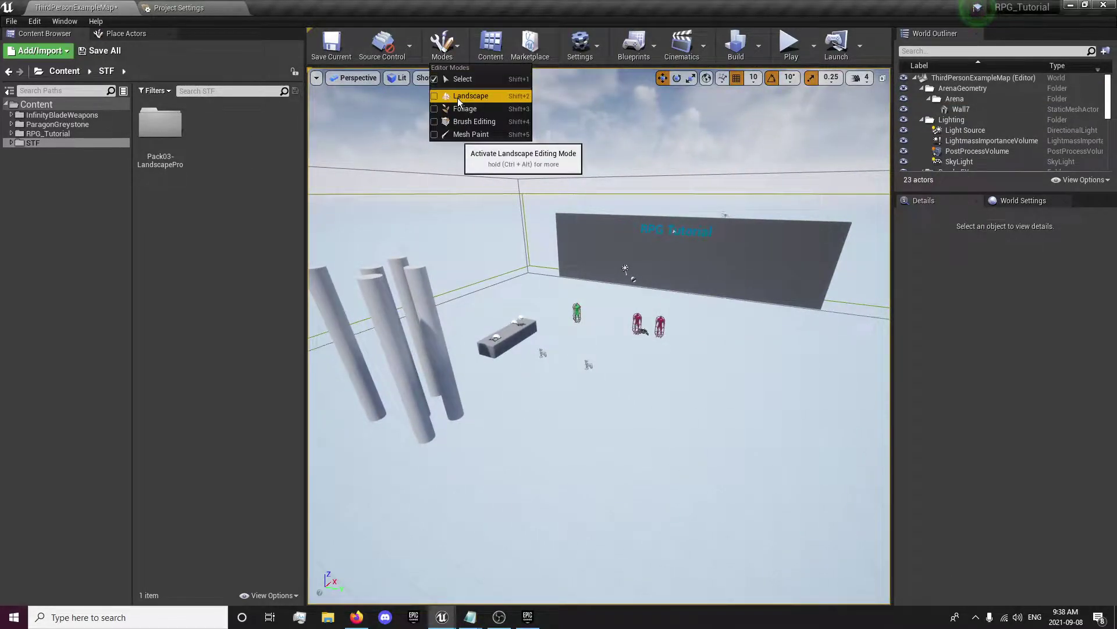
left_click(443, 53)
left_click(443, 49)
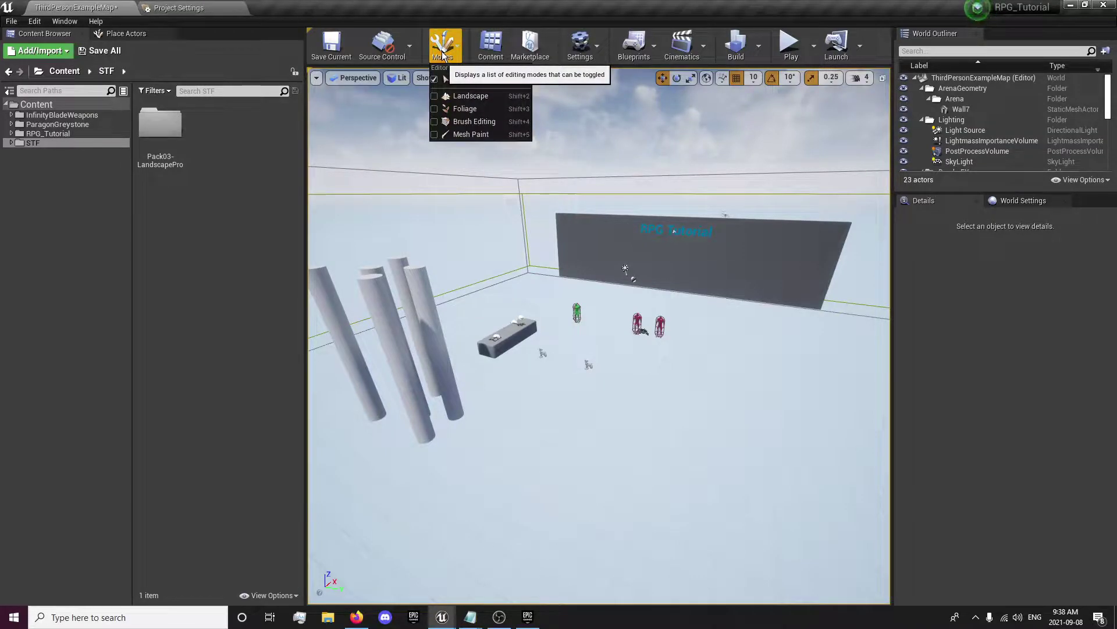
left_click(456, 95)
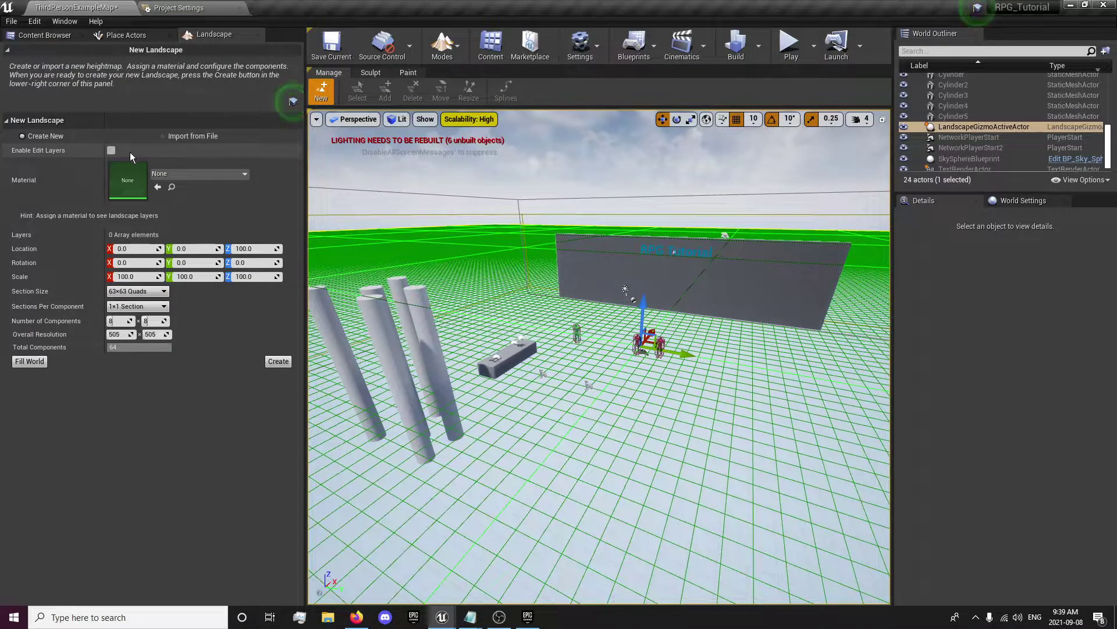
left_click(111, 150)
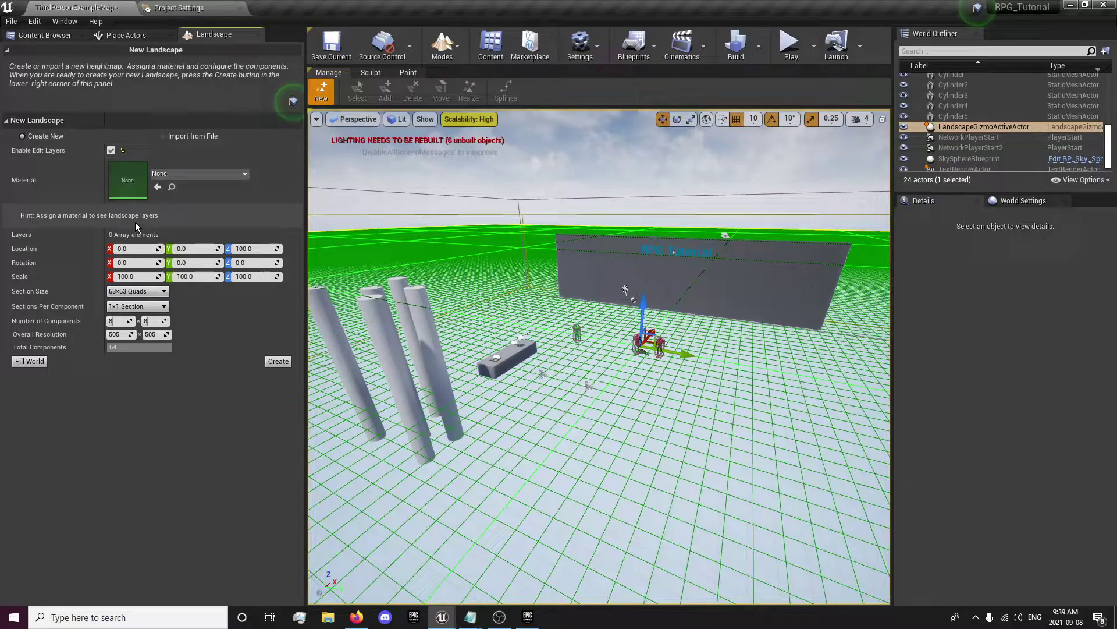
left_click(277, 362)
right_click_drag(549, 392, 652, 261)
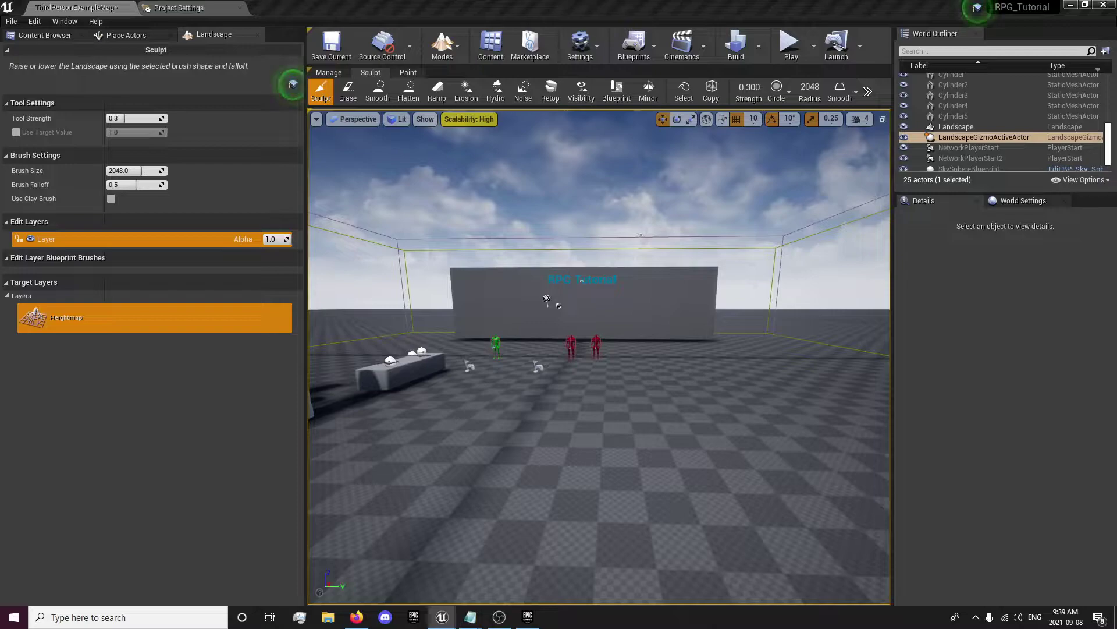
Open the Pack03-LandscapePro/Environment/Landscape/Landscape/v2 content folder and try to apply MI_landscape_pro_v2_open_word_demo to the landscape in the viewport
left_click(77, 37)
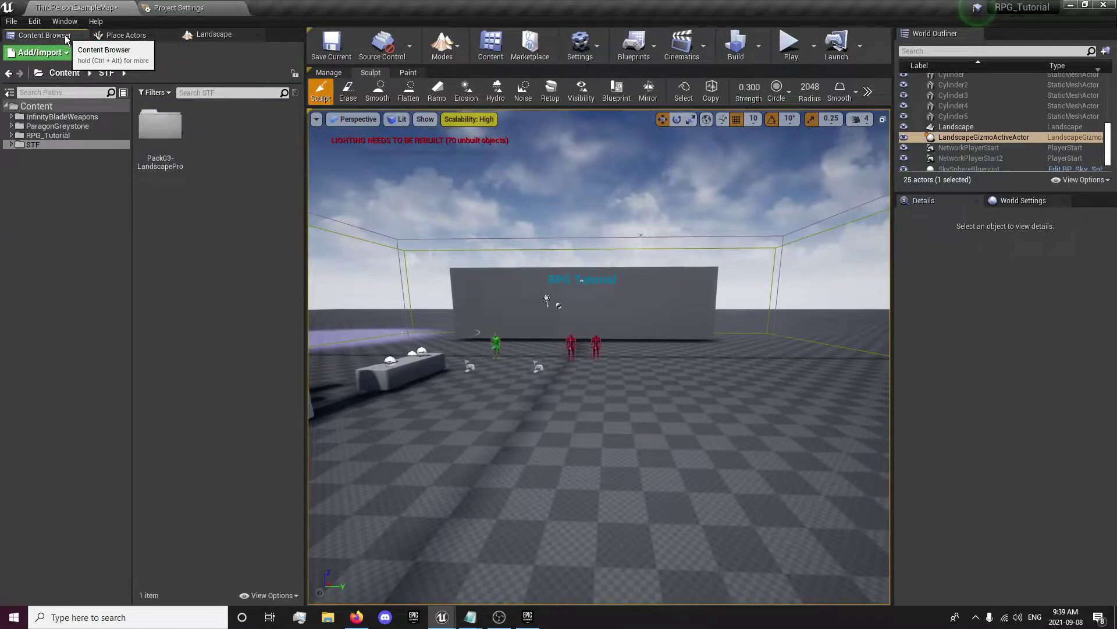
double_click(158, 146)
double_click(212, 137)
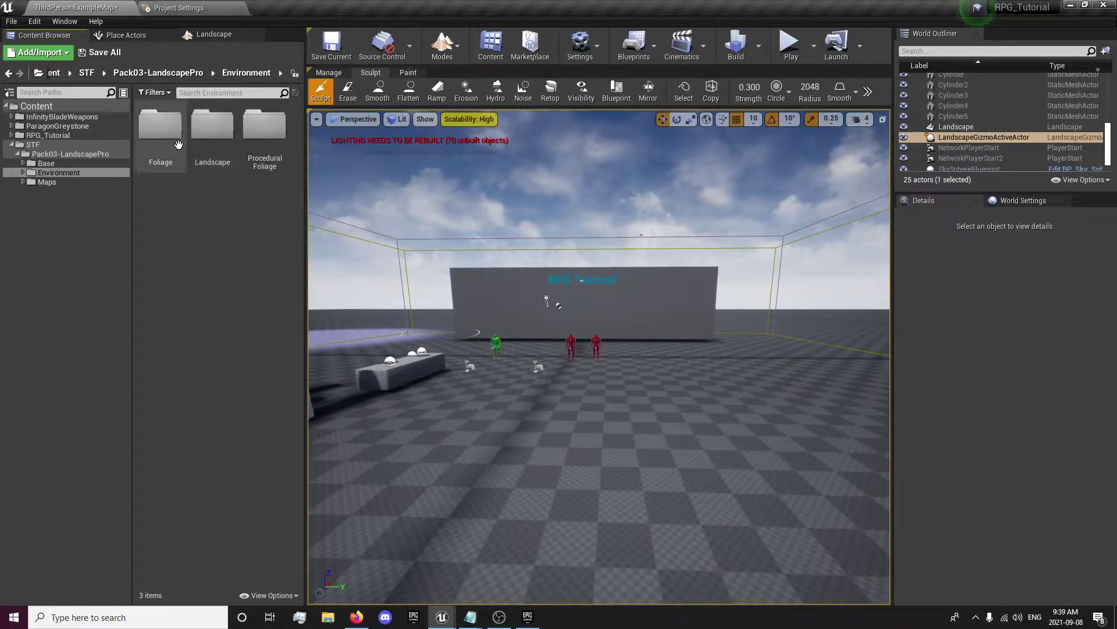
double_click(212, 140)
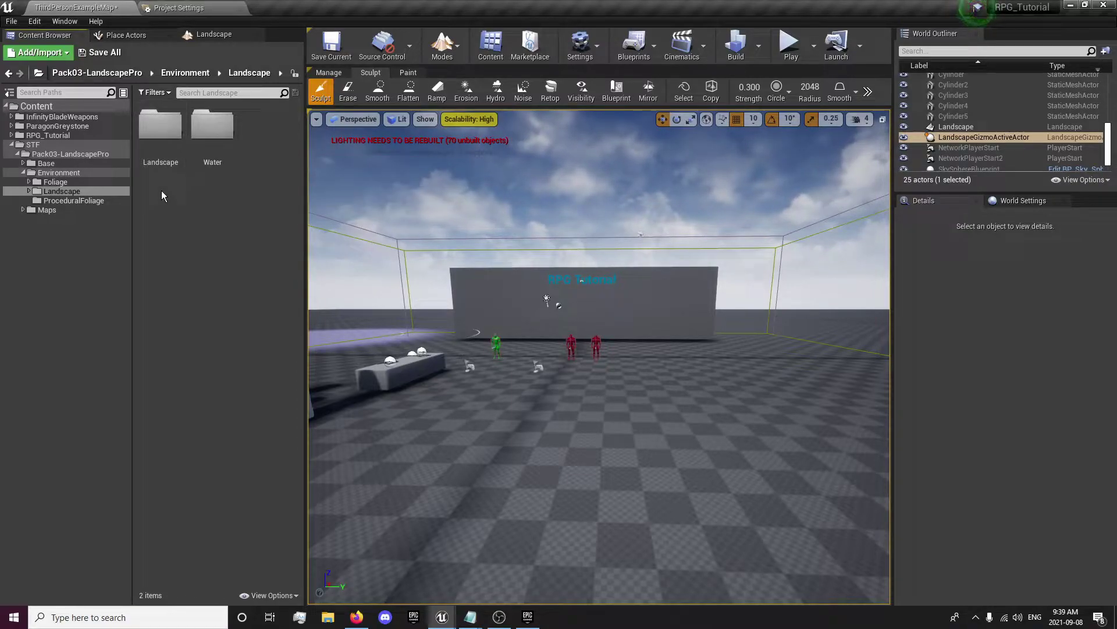
double_click(160, 125)
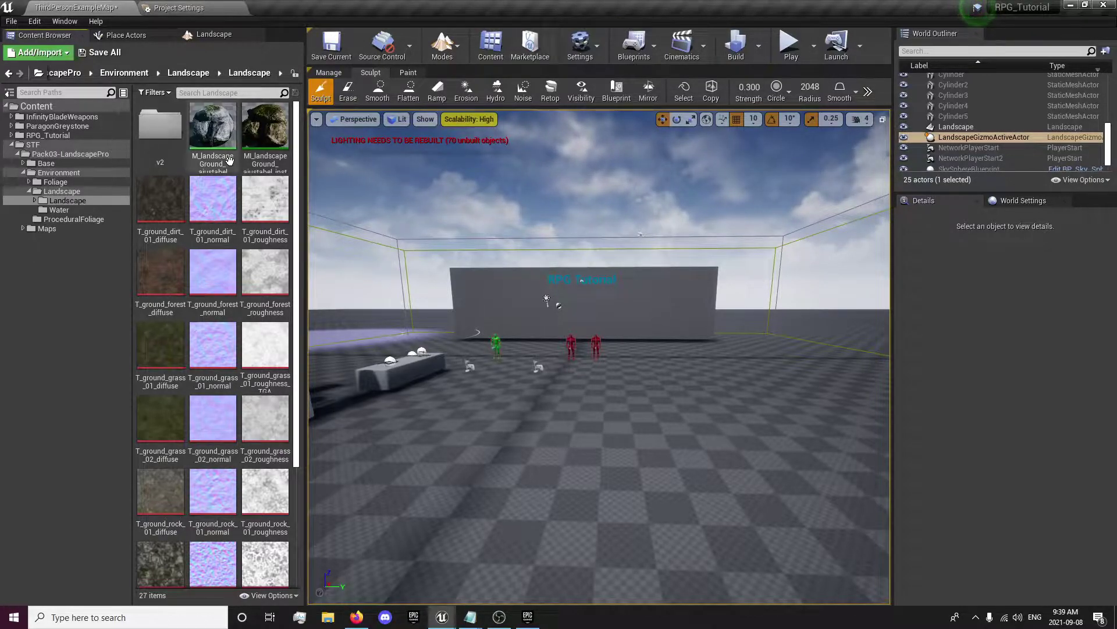
double_click(152, 156)
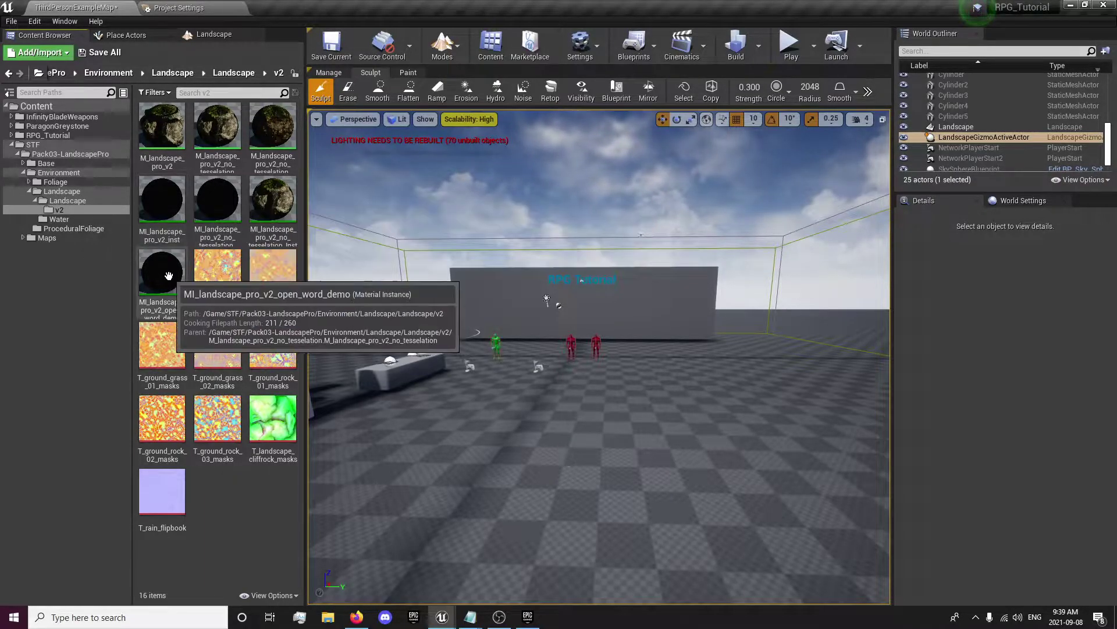
left_click_drag(169, 276, 439, 321)
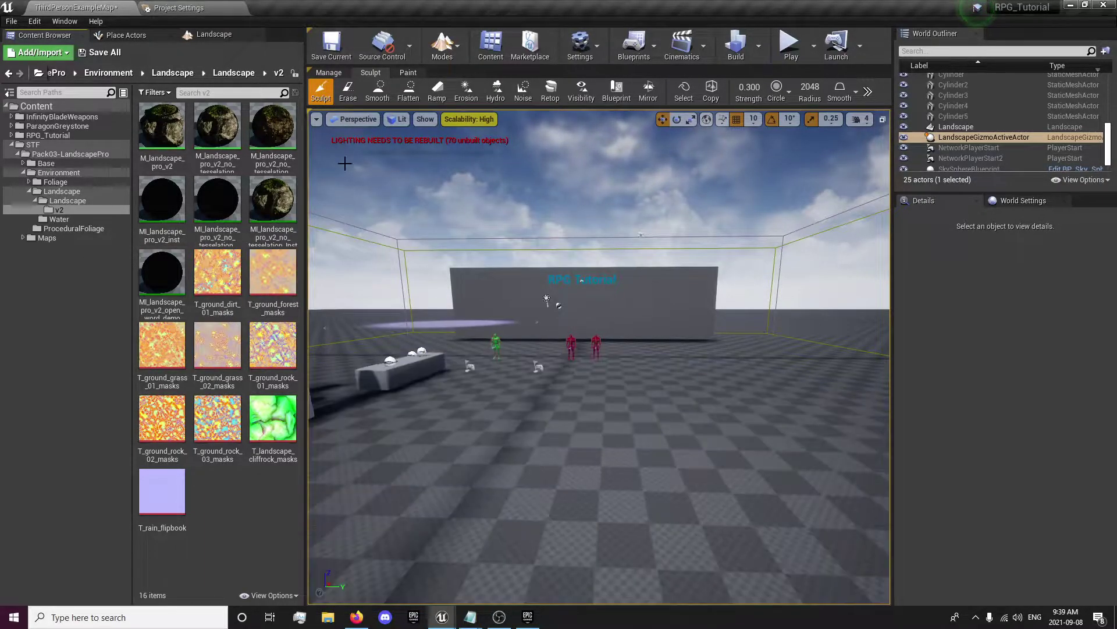
Leave Landscape mode, select the landscape, and set its Landscape Material to MI_landscape_pro_v2_open_word_demo
left_click(440, 53)
left_click(459, 80)
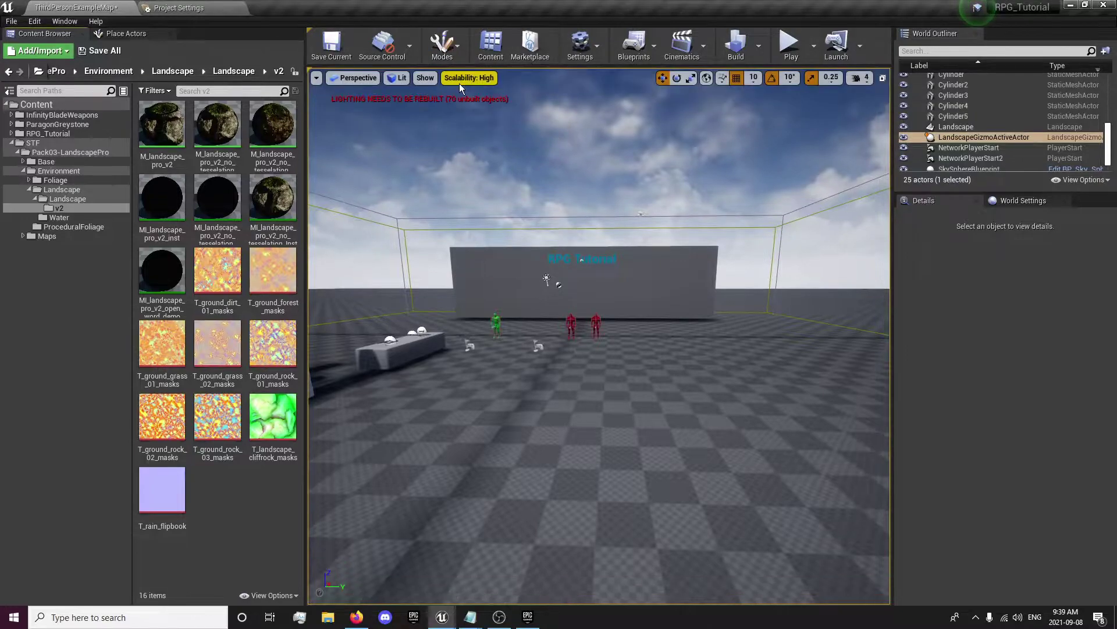
left_click(499, 405)
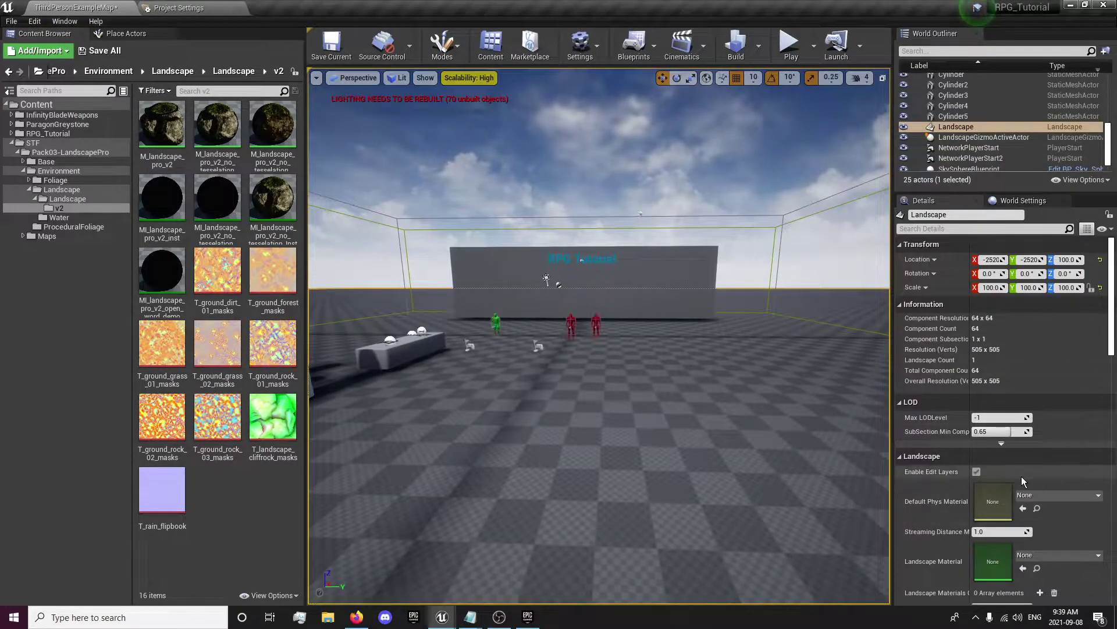
scroll(980, 452, "down", 5)
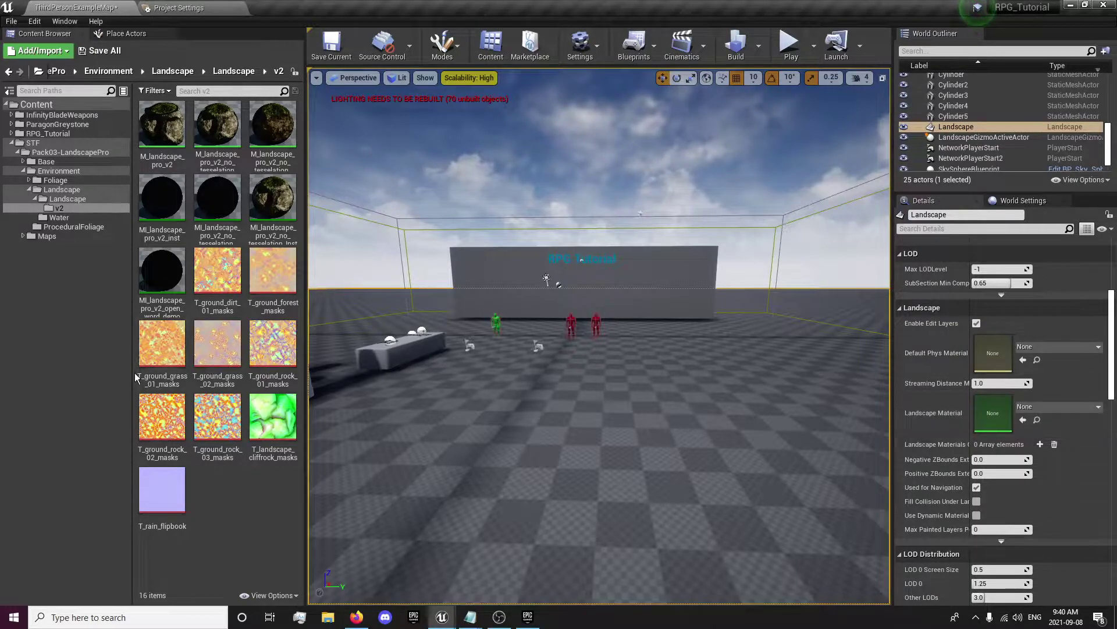
right_click(161, 293)
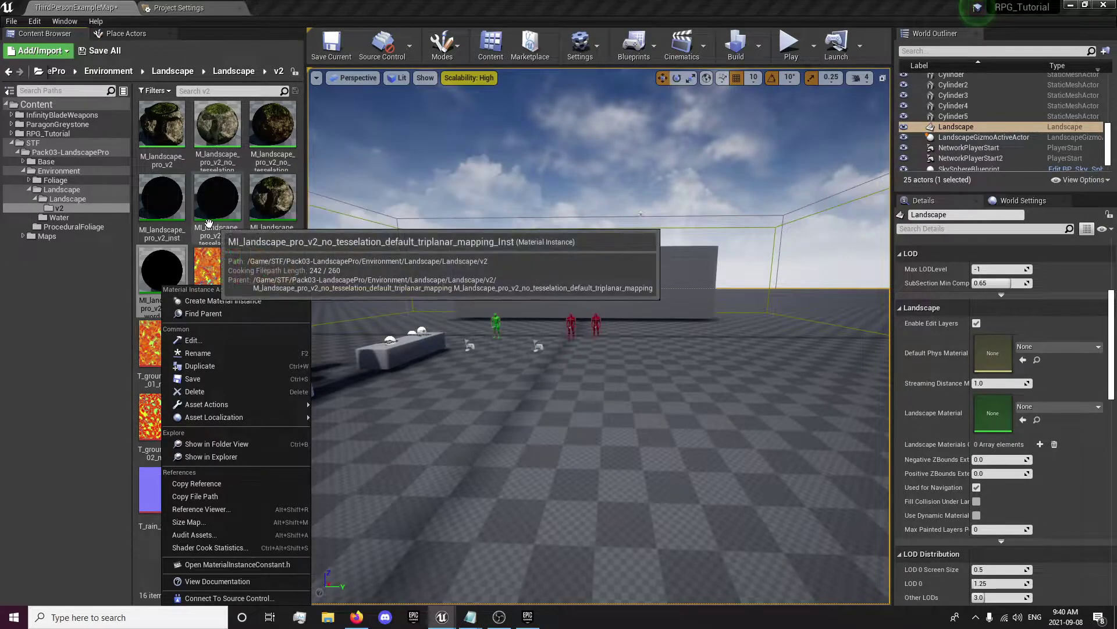
left_click(167, 211)
double_click(168, 212)
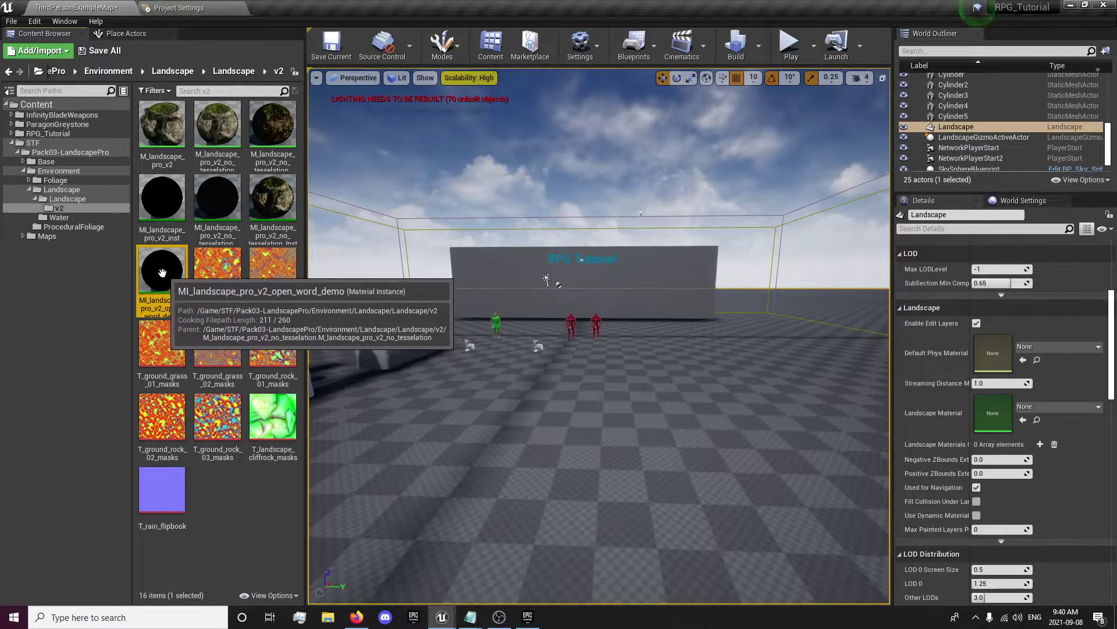
left_click_drag(157, 278, 1006, 409)
In Landscape Paint mode, assign the matching LayerInfo assets from testmap_LSP_v2_sharedassets to Layer_1, Layer_1_no_plants and Layer_1_Puddles
right_click_drag(630, 282, 547, 320)
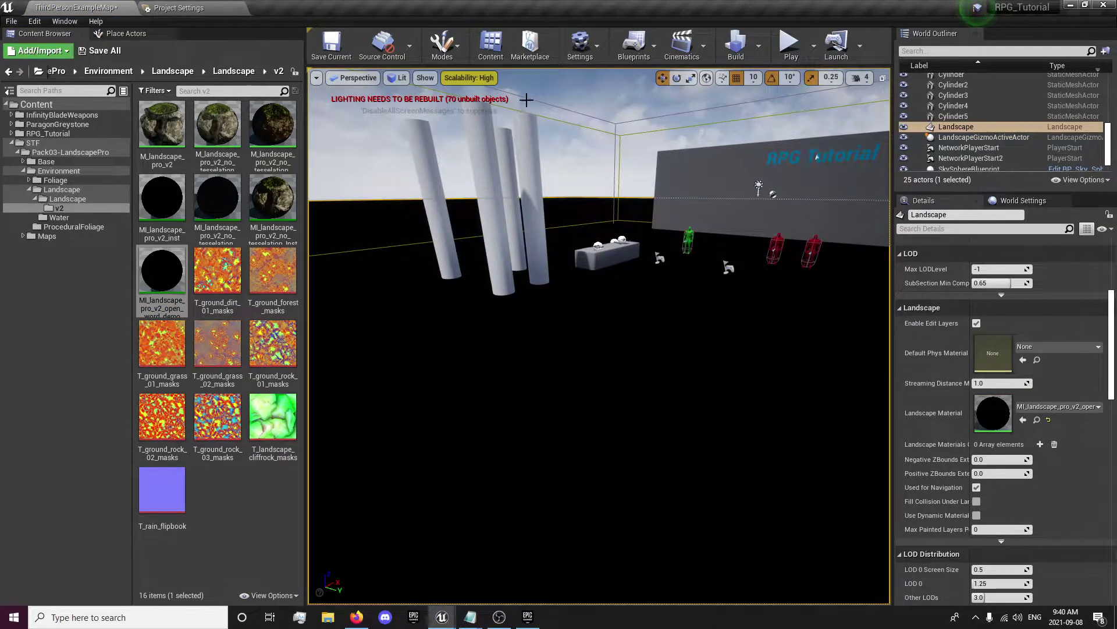
left_click(440, 47)
left_click(465, 97)
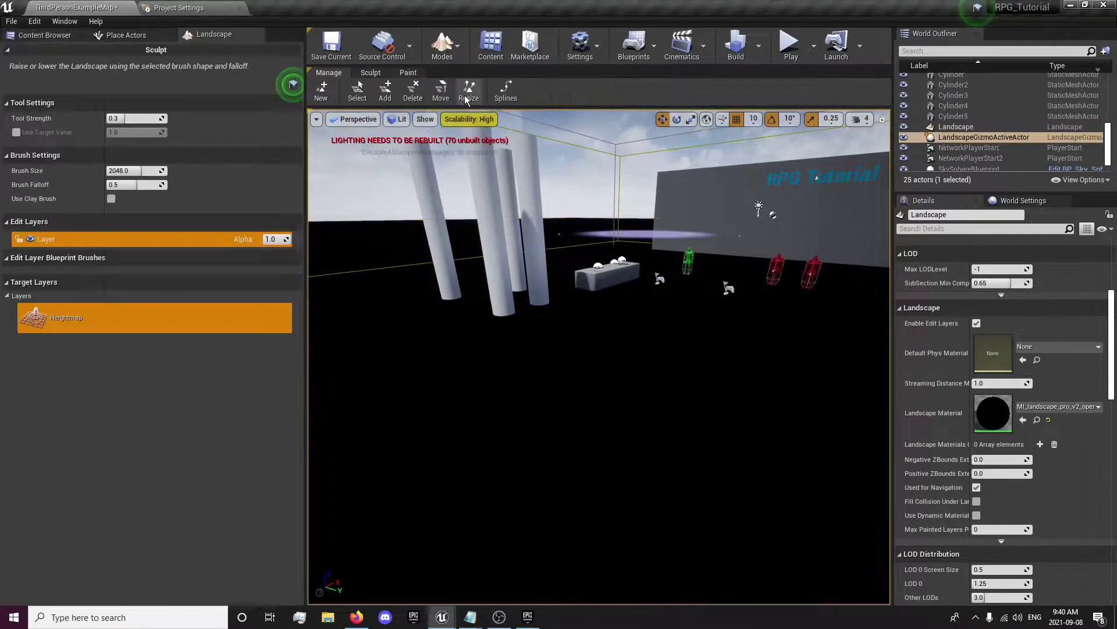
left_click(409, 73)
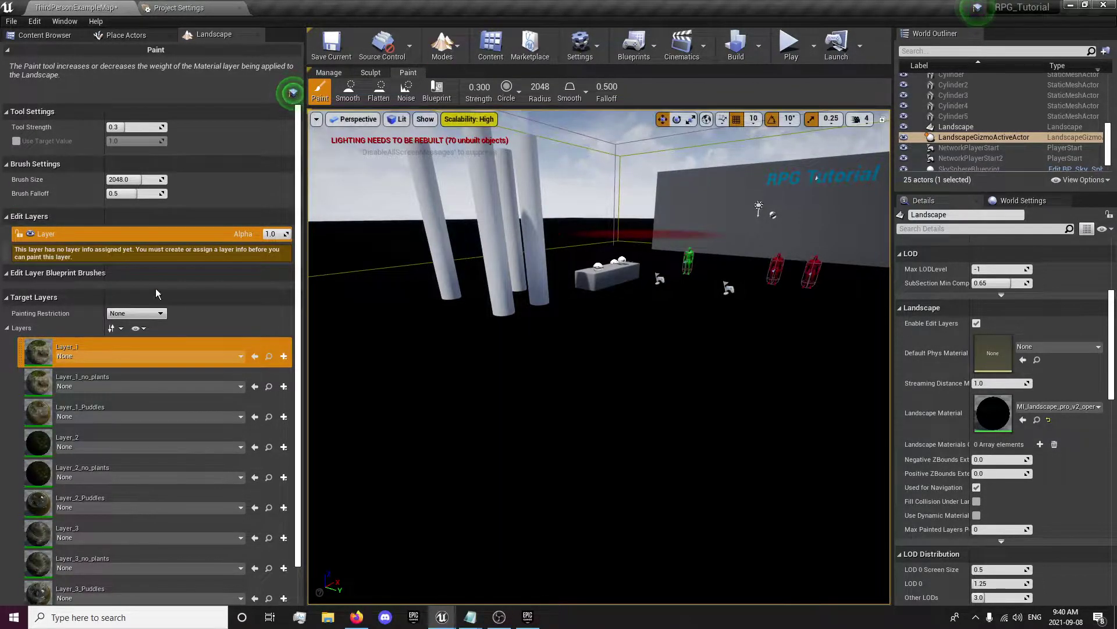
left_click(95, 355)
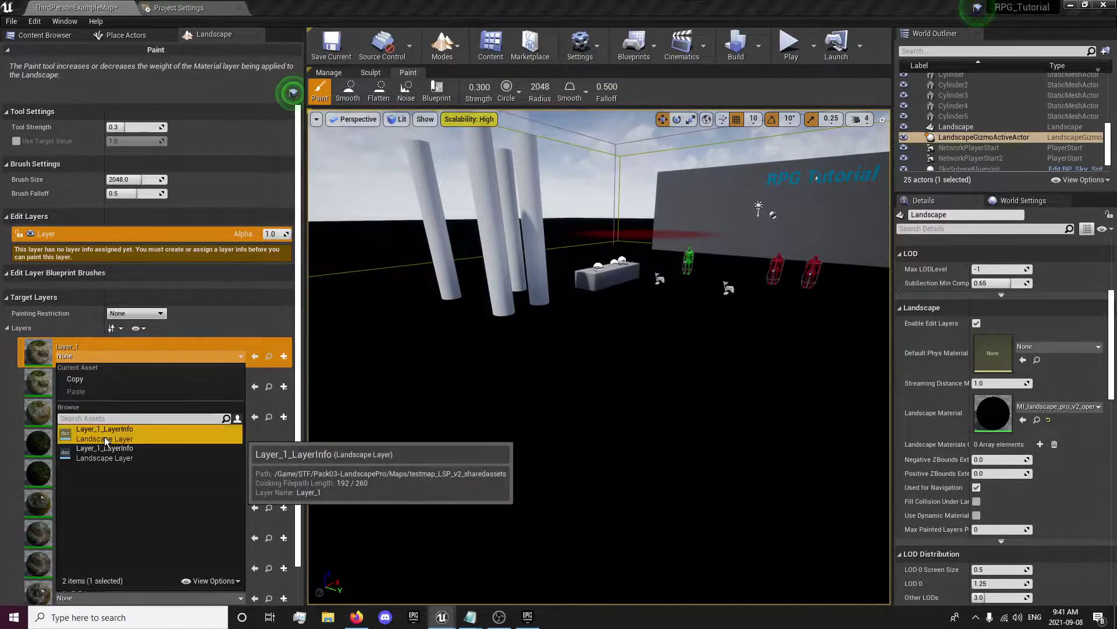
left_click(103, 437)
left_click(86, 368)
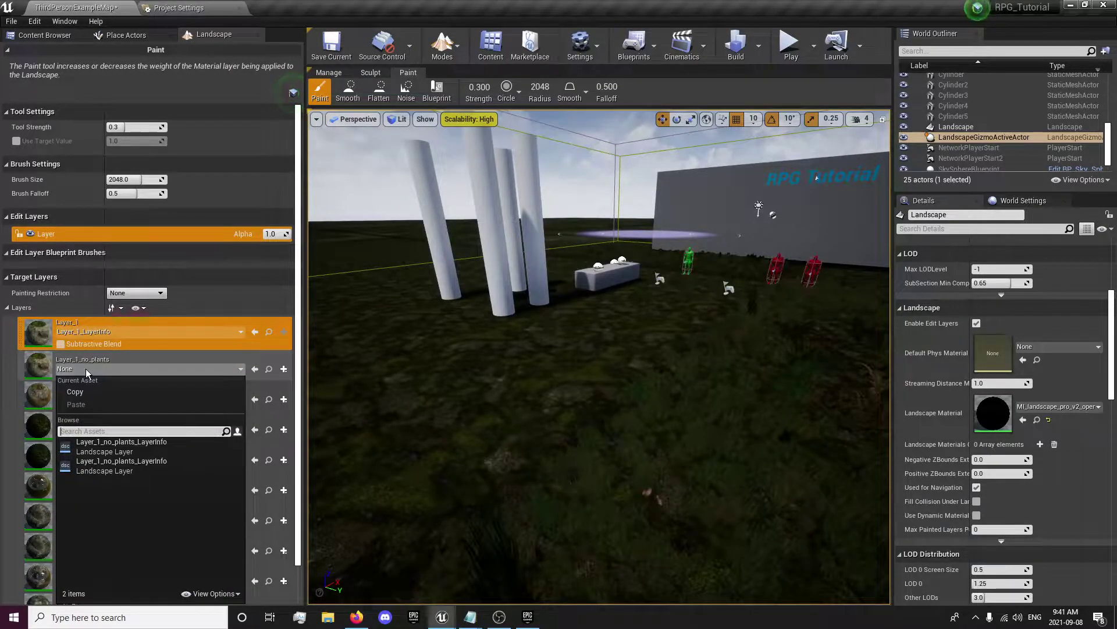
left_click(98, 446)
left_click(89, 410)
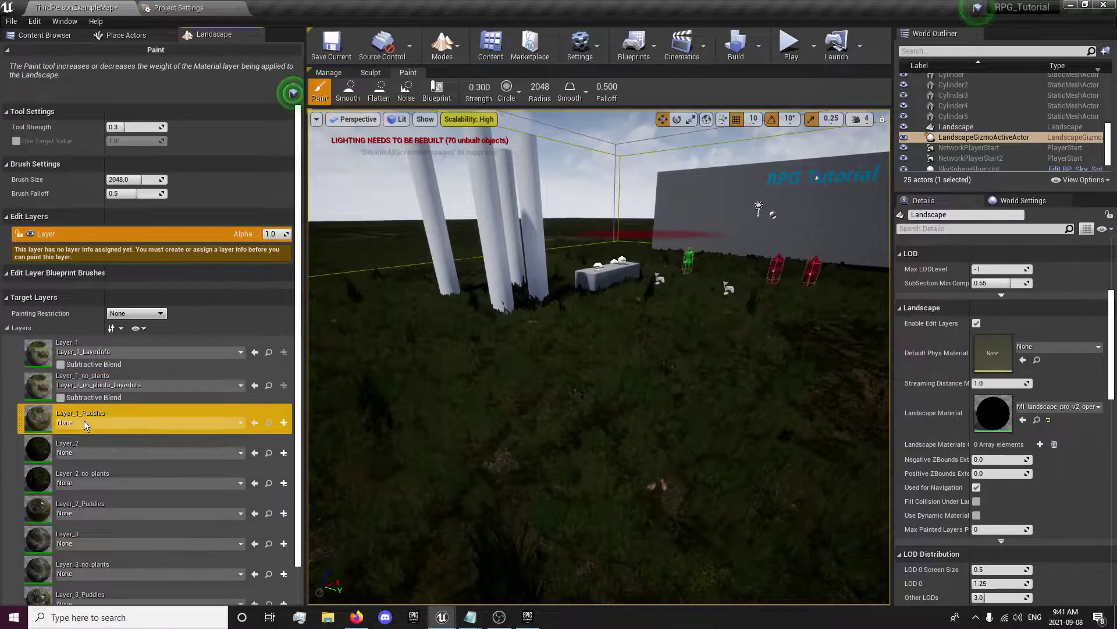
left_click(84, 420)
left_click(100, 260)
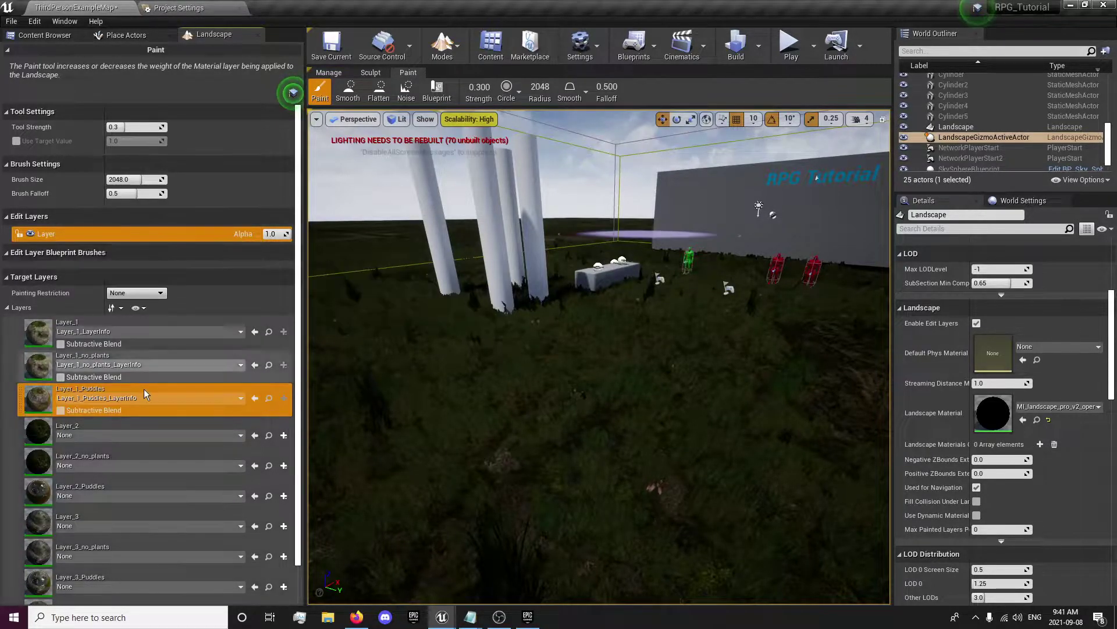
Assign the matching LayerInfo assets to the target layers Layer_2 (from testmap_LSP_v2_sharedassets), Layer_2_no_plants and Layer_2_Puddles
scroll(110, 375, "down", 2)
left_click(77, 380)
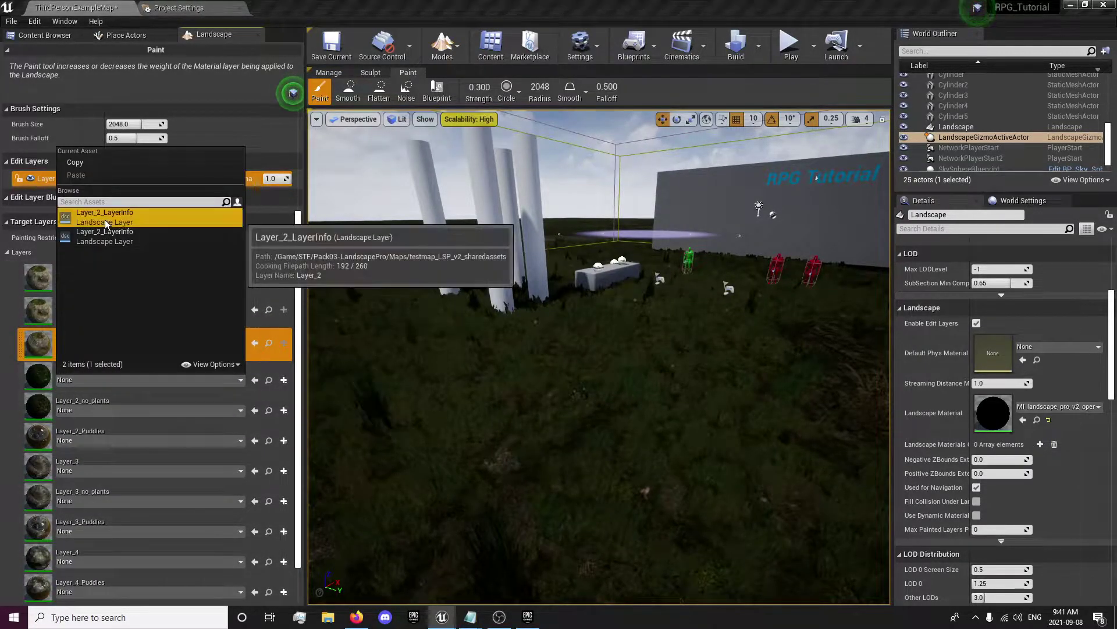
left_click(105, 218)
scroll(126, 287, "down", 1)
left_click(99, 339)
left_click(88, 412)
left_click(82, 370)
left_click(102, 209)
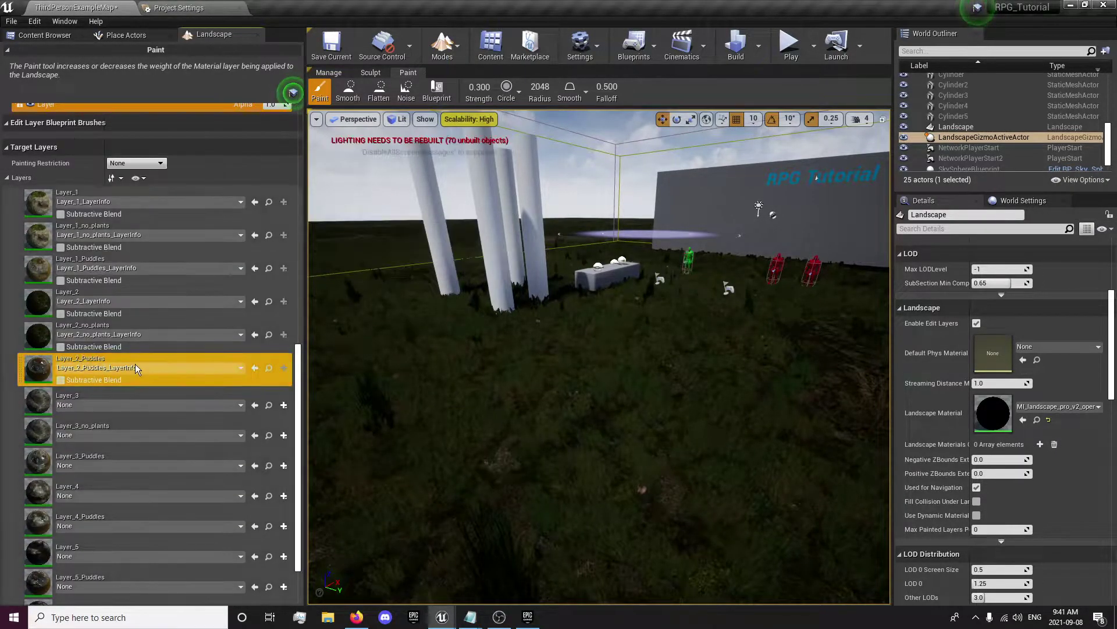
Assign the matching LayerInfo assets to the target layers Layer_3 (from testmap_LSP_v2_sharedassets), Layer_3_no_plants and Layer_3_Puddles
scroll(116, 349, "down", 2)
left_click(70, 311)
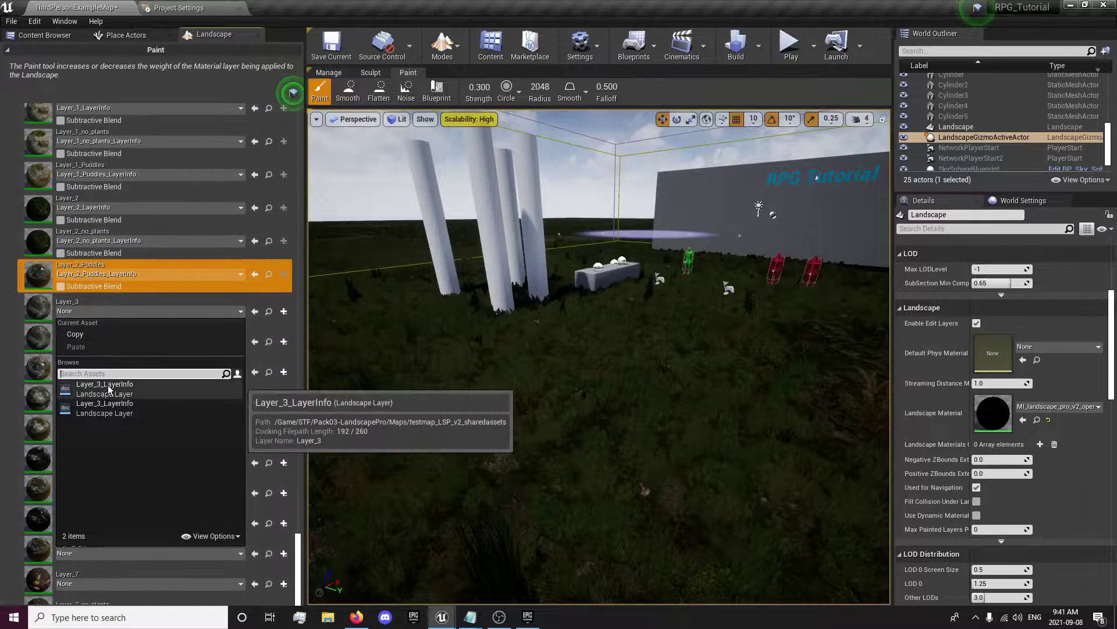
left_click(107, 384)
left_click(86, 344)
left_click(107, 418)
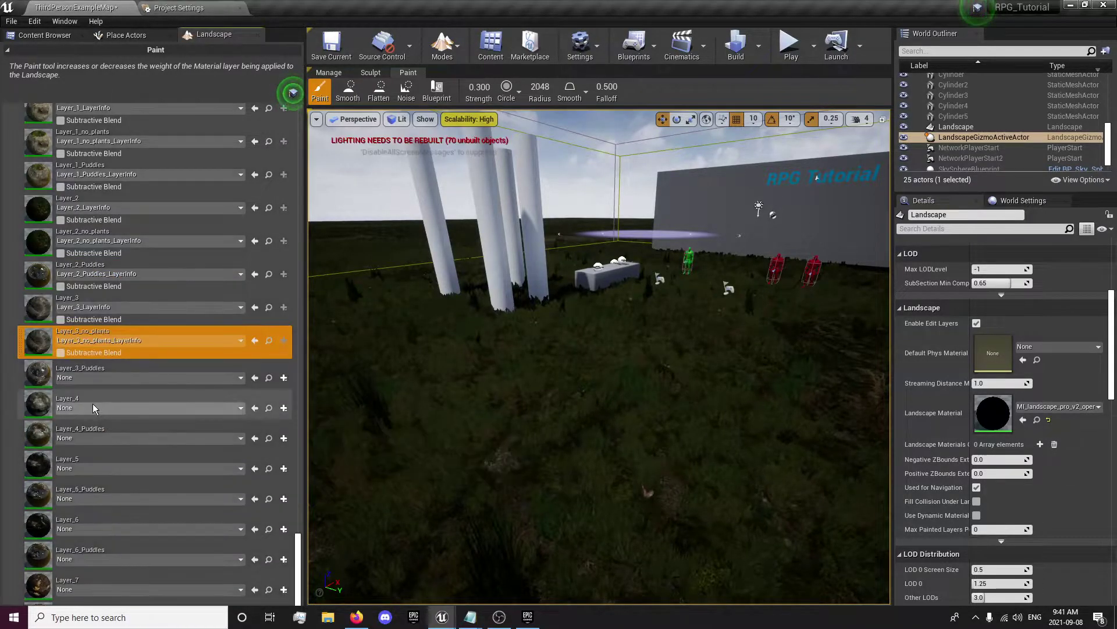
left_click(79, 378)
left_click(113, 231)
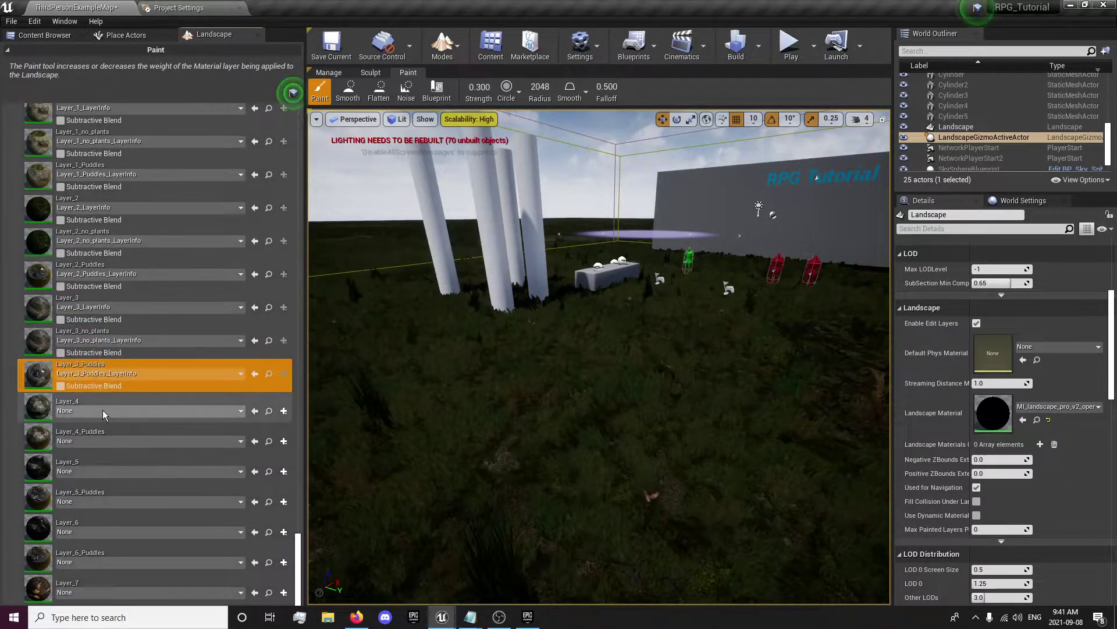
Assign Layer_4_LayerInfo, Layer_4_Puddles_LayerInfo and Layer_5_LayerInfo to their matching target layers
left_click(103, 408)
left_click(116, 250)
left_click(90, 447)
left_click(96, 285)
left_click(95, 477)
left_click(111, 330)
Assign Layer_5_Puddles_LayerInfo, Layer_6_LayerInfo and Layer_6_Puddles_LayerInfo to their matching target layers
mouse_move(296, 545)
left_mouse_down()
mouse_move(309, 458)
mouse_move(326, 579)
left_mouse_up()
left_click(93, 439)
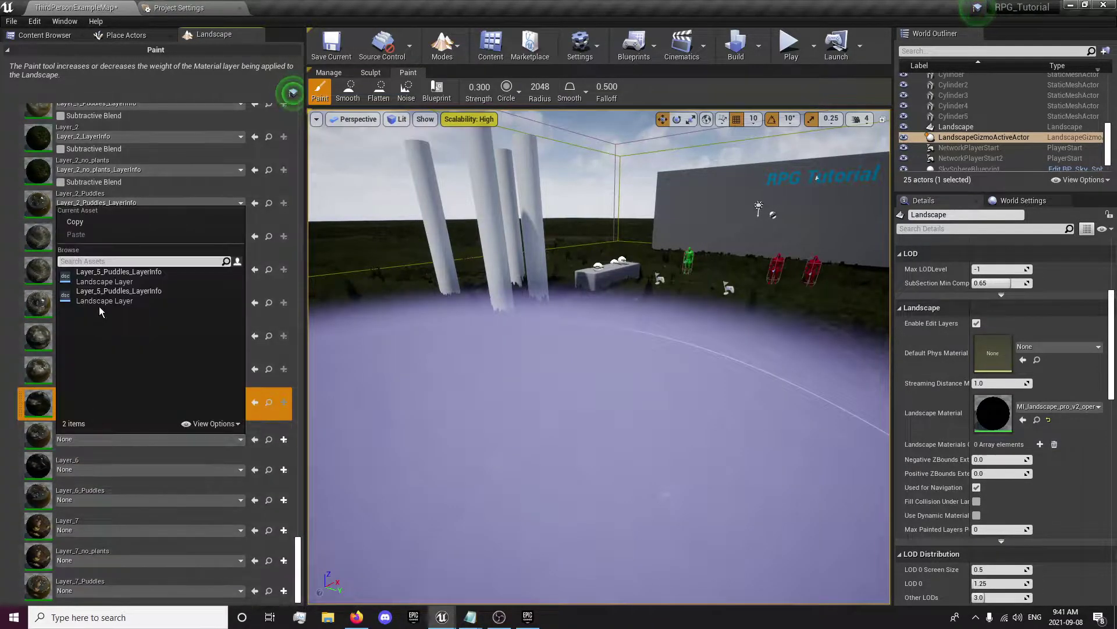
left_click(96, 277)
left_click(81, 471)
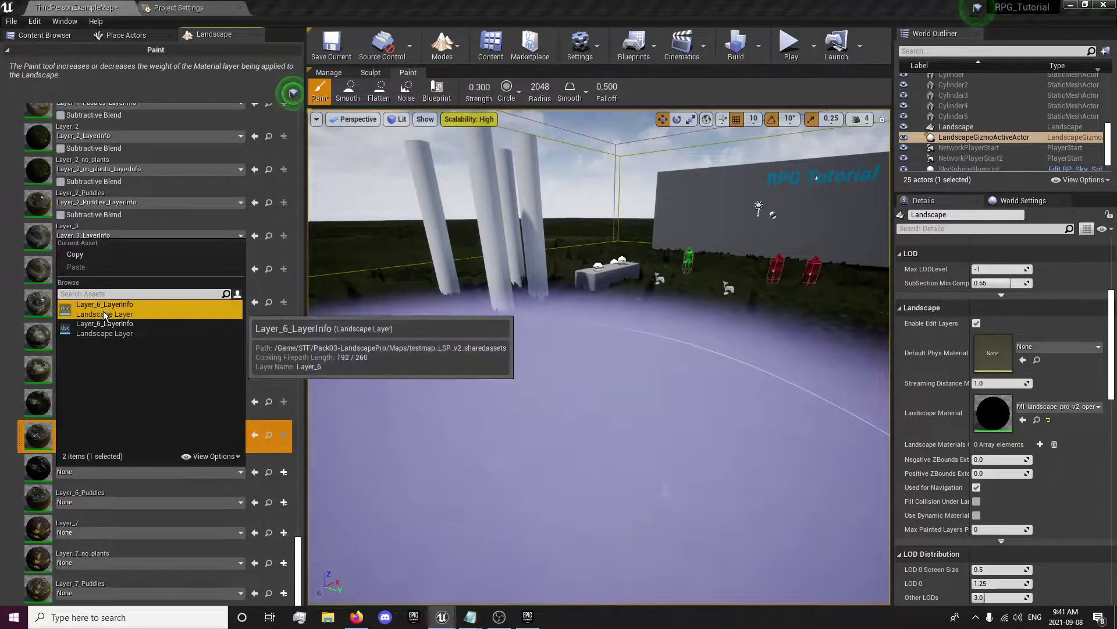
left_click(99, 304)
left_click(86, 504)
left_click(110, 342)
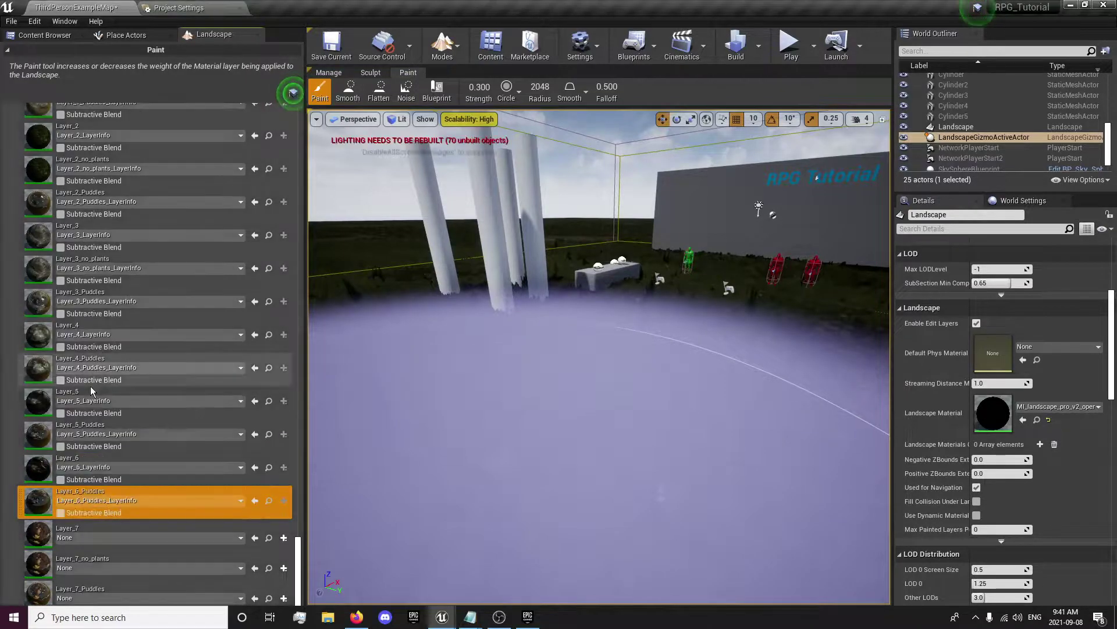
Assign the matching LayerInfo assets to the last three target layers, Layer_7, Layer_7_no_plants and Layer_7_Puddles
left_click(89, 537)
left_click(104, 373)
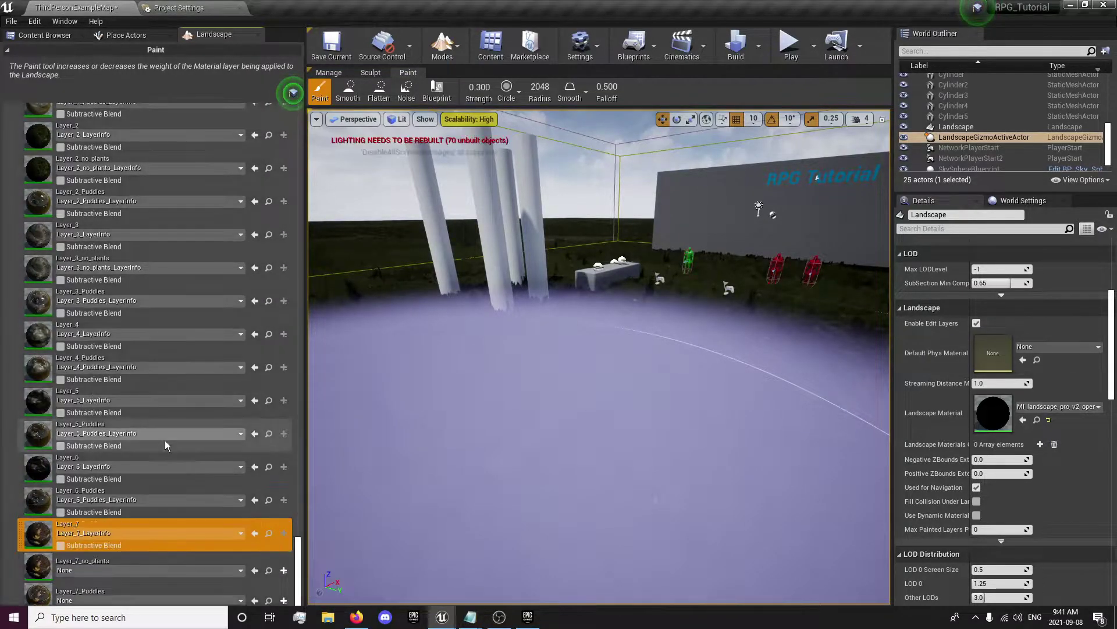
scroll(157, 454, "up", 2)
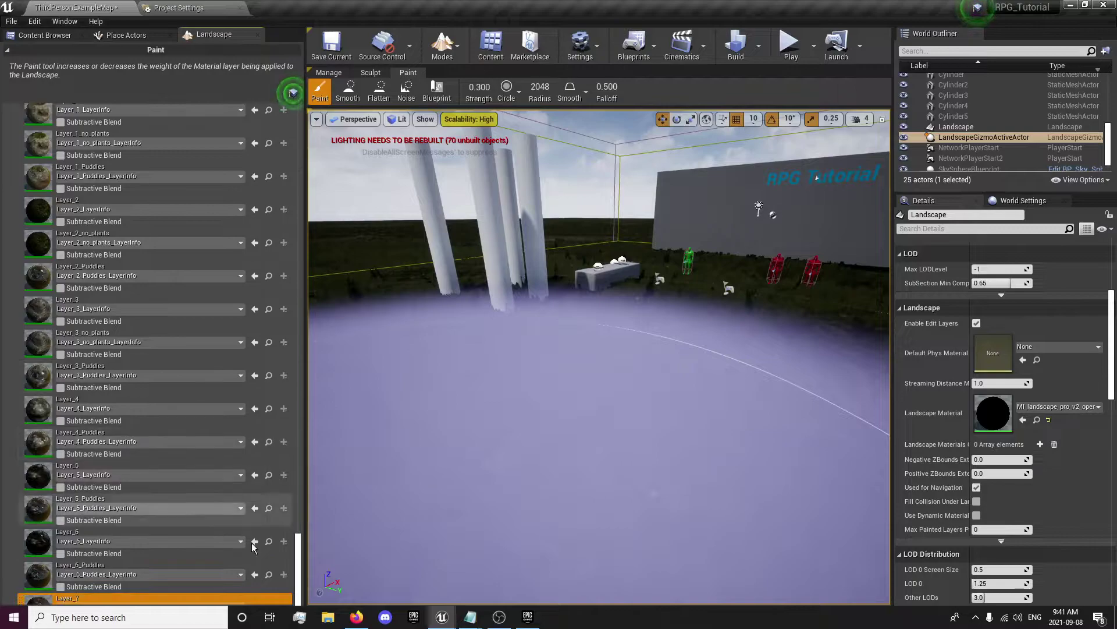
scroll(295, 524, "up", 1)
mouse_move(296, 526)
left_mouse_down()
mouse_move(300, 459)
mouse_move(308, 560)
left_mouse_up()
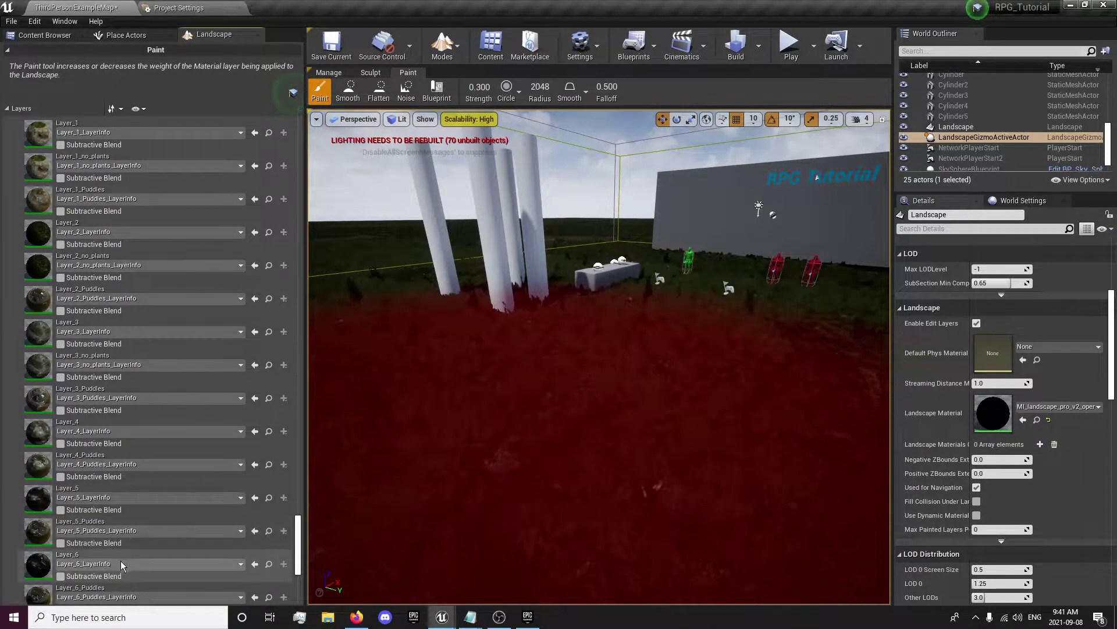
left_click(121, 562)
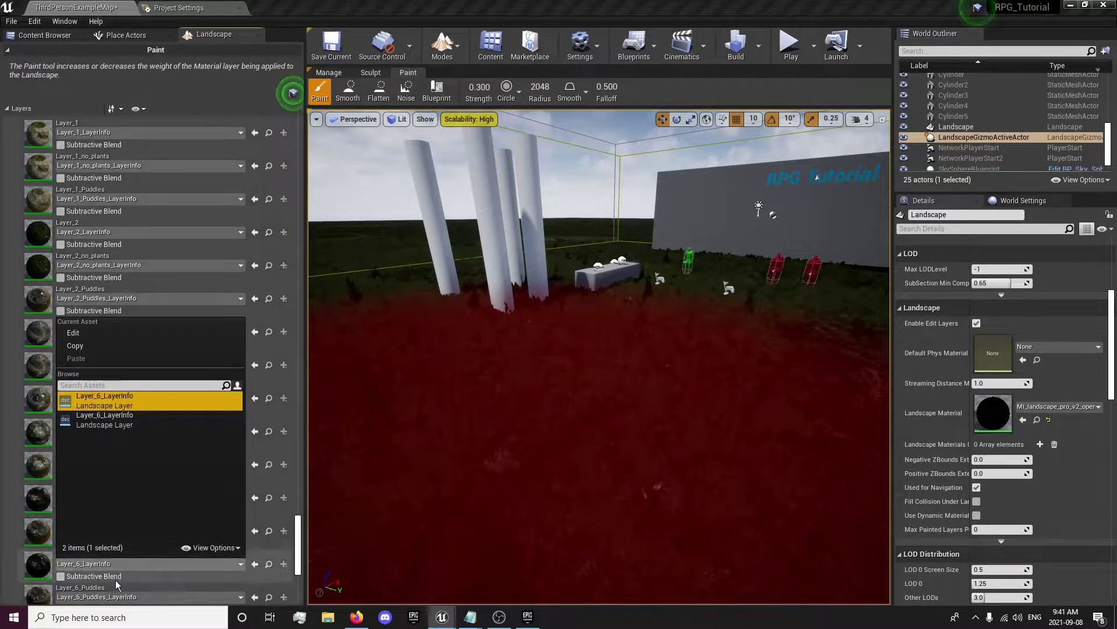
left_click_drag(297, 557, 302, 589)
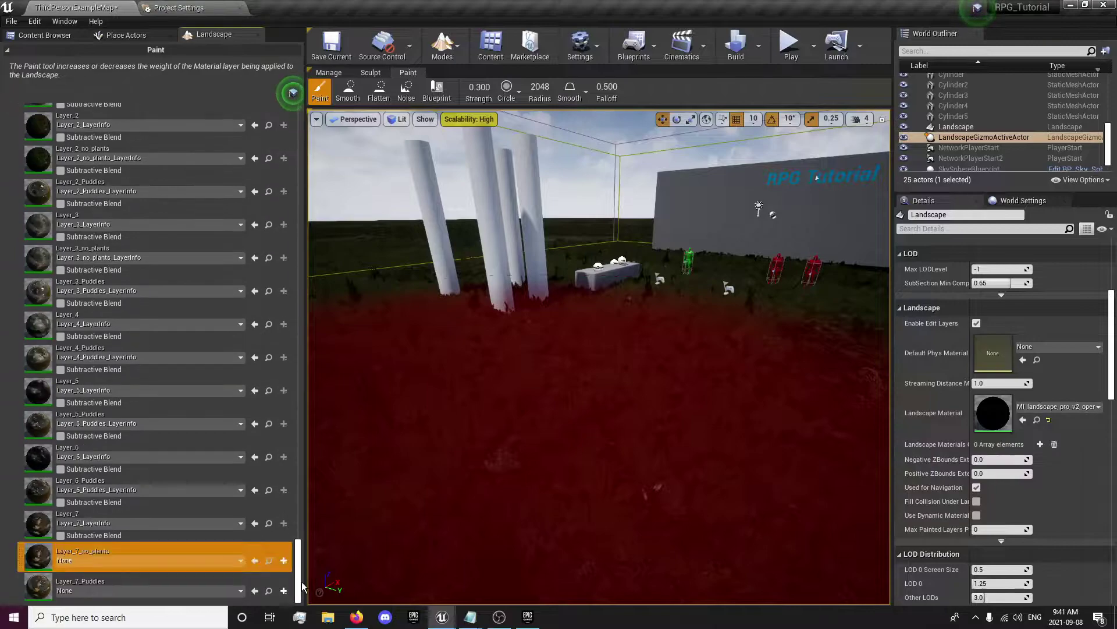
left_click(124, 560)
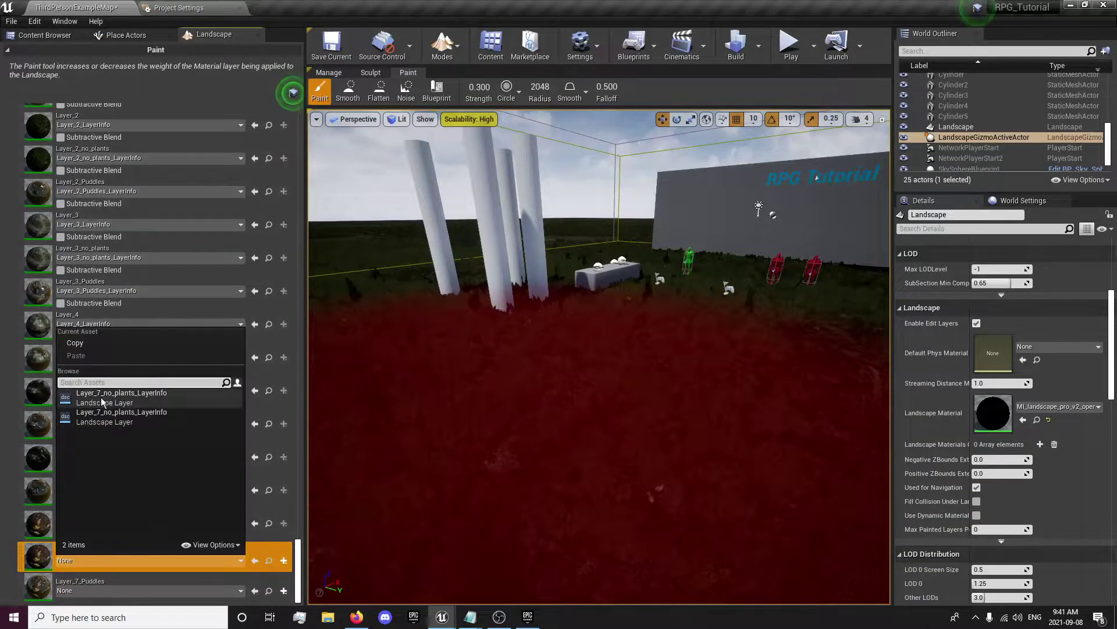
left_click(102, 394)
left_click(95, 587)
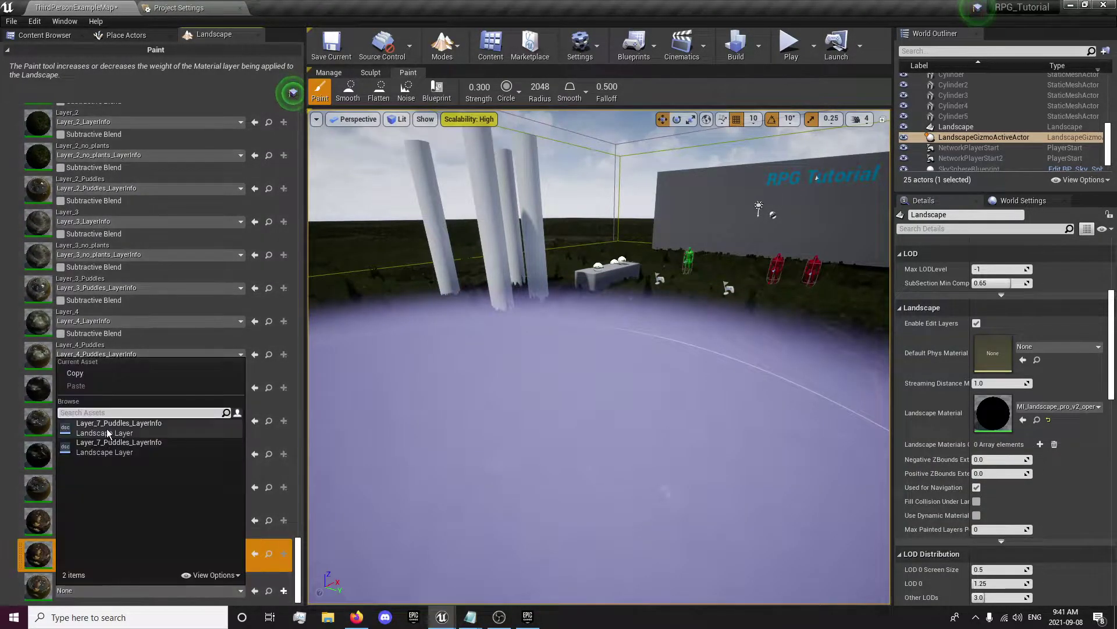
left_click(106, 428)
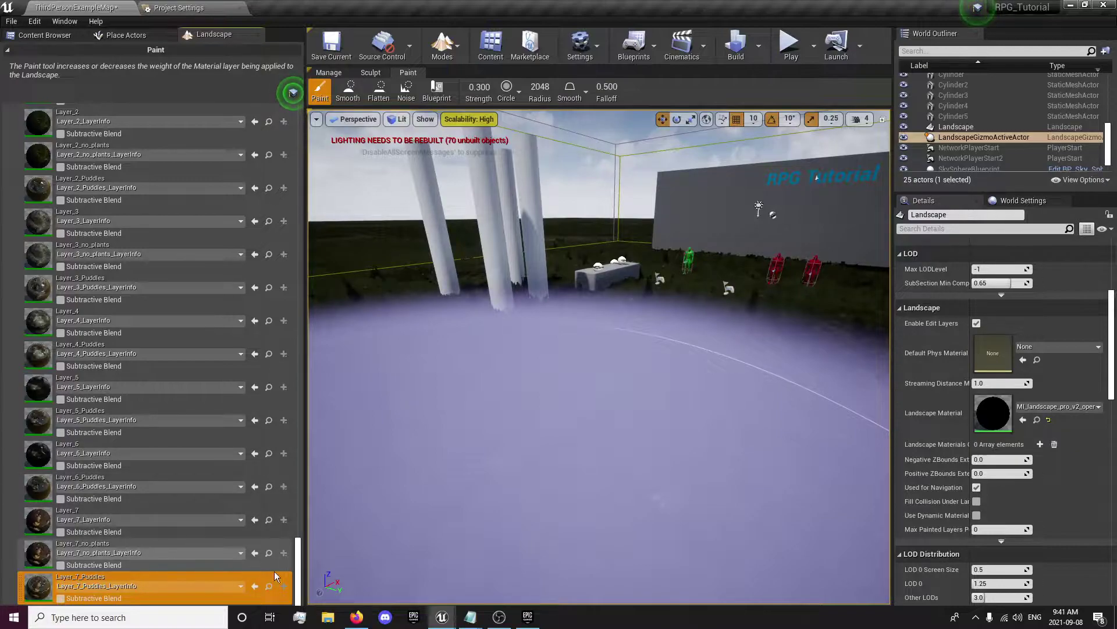
mouse_move(299, 561)
left_mouse_down()
mouse_move(296, 531)
mouse_move(290, 573)
left_mouse_up()
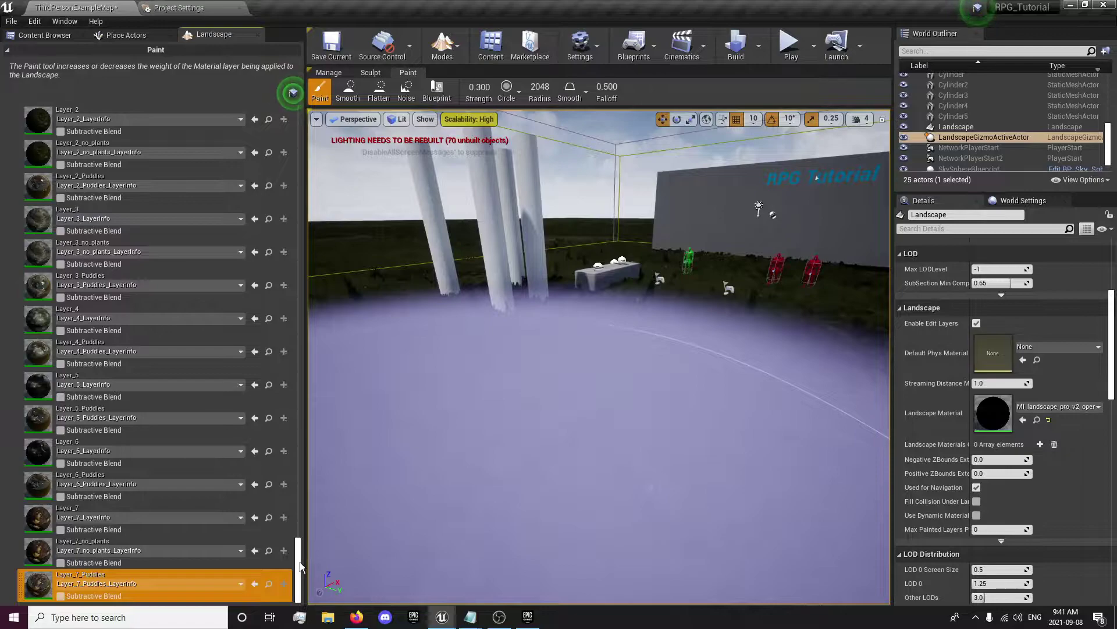
Set the paint tool strength to 1.0 and brush size to about 1860, and paint the arena ground with Layer_7_Puddles
mouse_move(300, 563)
left_mouse_down()
mouse_move(256, 200)
mouse_move(284, 112)
mouse_move(280, 169)
left_mouse_up()
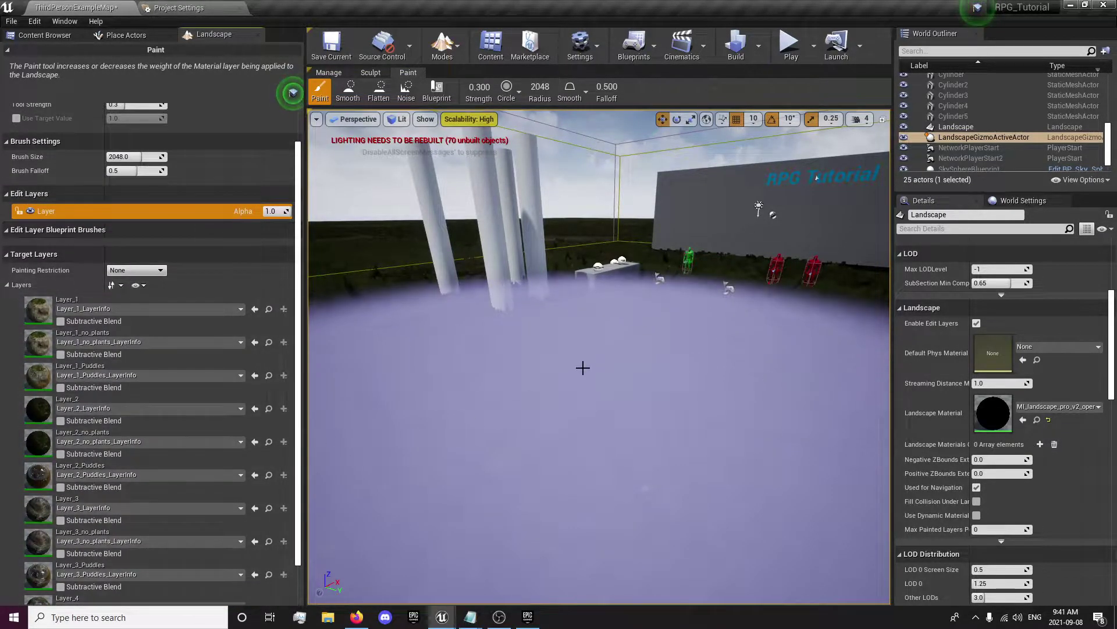
mouse_move(621, 327)
right_mouse_down()
mouse_move(680, 378)
mouse_move(621, 294)
right_mouse_up()
scroll(222, 231, "up", 1)
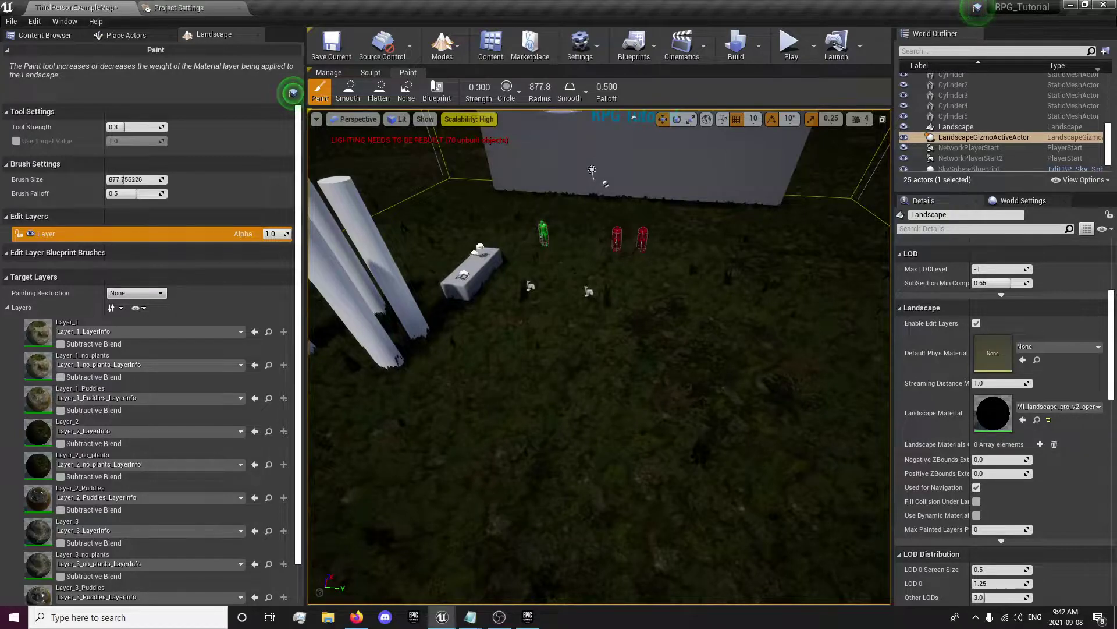
left_click_drag(137, 180, 139, 180)
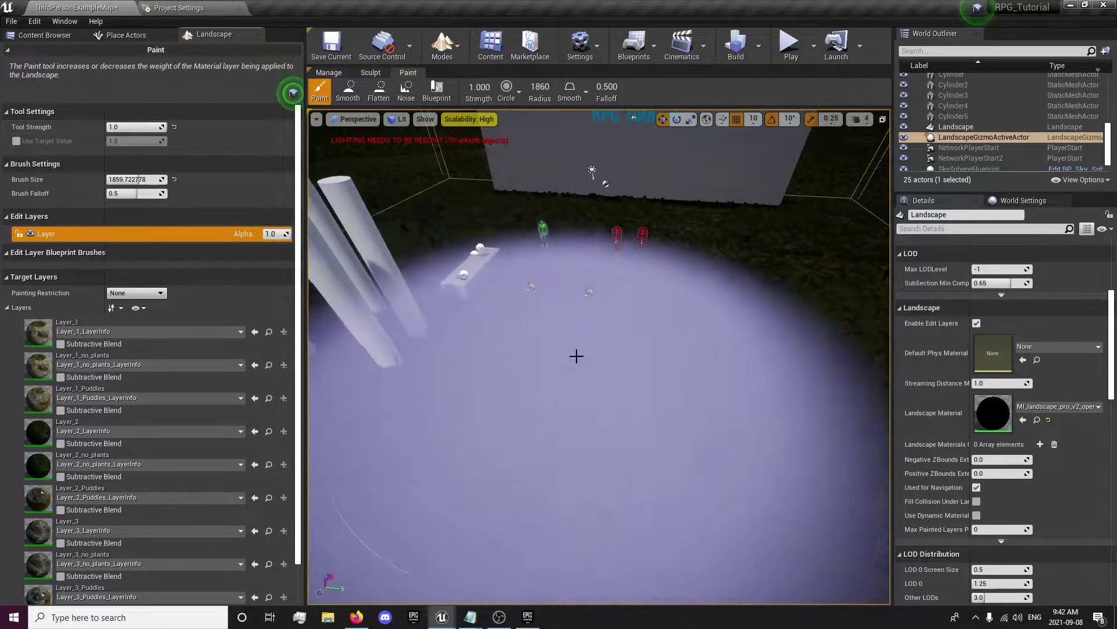
left_click(596, 337)
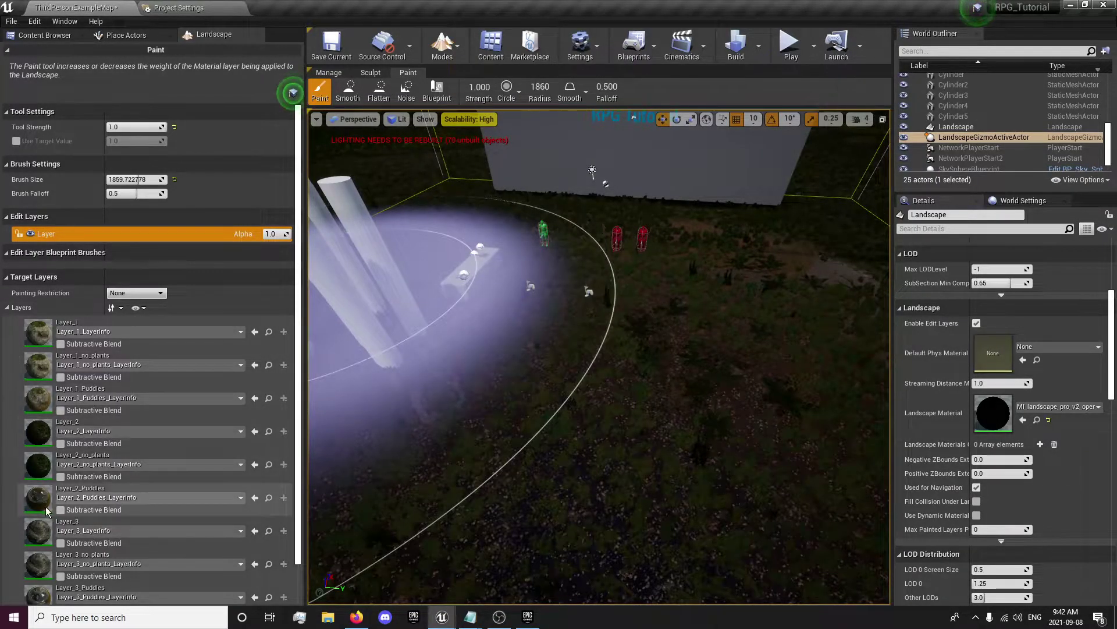
Paint the arena ground in front of the wall with Layer_3 and paint over it with Layer_3_no_plants
left_click(34, 533)
mouse_move(557, 465)
left_mouse_down()
mouse_move(544, 419)
mouse_move(672, 383)
left_mouse_up()
left_click(40, 565)
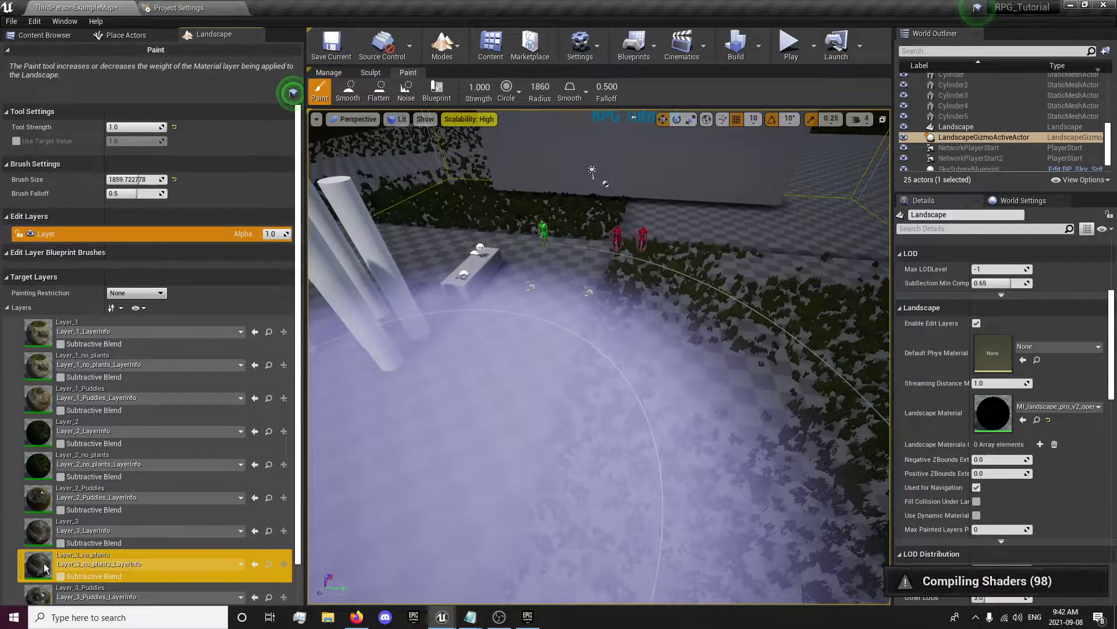
mouse_move(514, 361)
left_mouse_down()
mouse_move(489, 334)
mouse_move(716, 316)
mouse_move(725, 294)
mouse_move(622, 323)
left_mouse_up()
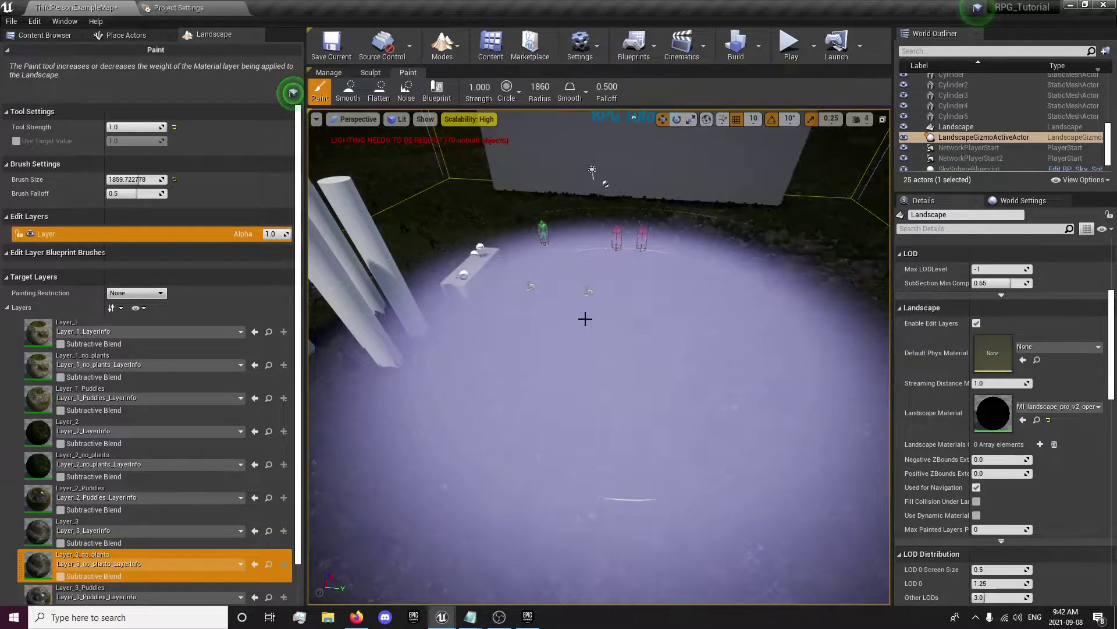
Set the brush size to about 543 and paint a patch of ground at the arena's edge with Layer_1
mouse_move(494, 390)
right_mouse_down()
mouse_move(457, 425)
mouse_move(491, 405)
mouse_move(495, 364)
mouse_move(585, 363)
right_mouse_up()
right_click_drag(466, 372, 559, 469)
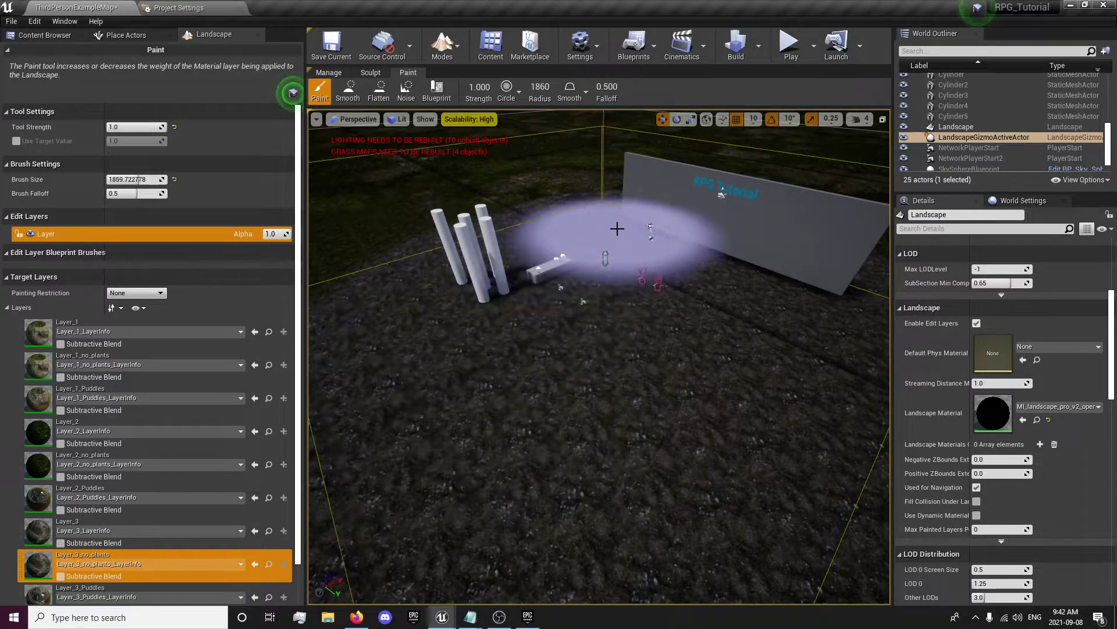
mouse_move(633, 341)
right_mouse_down()
mouse_move(692, 291)
mouse_move(617, 349)
mouse_move(611, 372)
right_mouse_up()
mouse_move(679, 314)
right_mouse_down()
mouse_move(611, 326)
mouse_move(675, 326)
mouse_move(684, 349)
right_mouse_up()
mouse_move(606, 356)
right_mouse_down()
mouse_move(570, 355)
mouse_move(582, 390)
mouse_move(576, 359)
mouse_move(536, 356)
right_mouse_up()
left_click(33, 330)
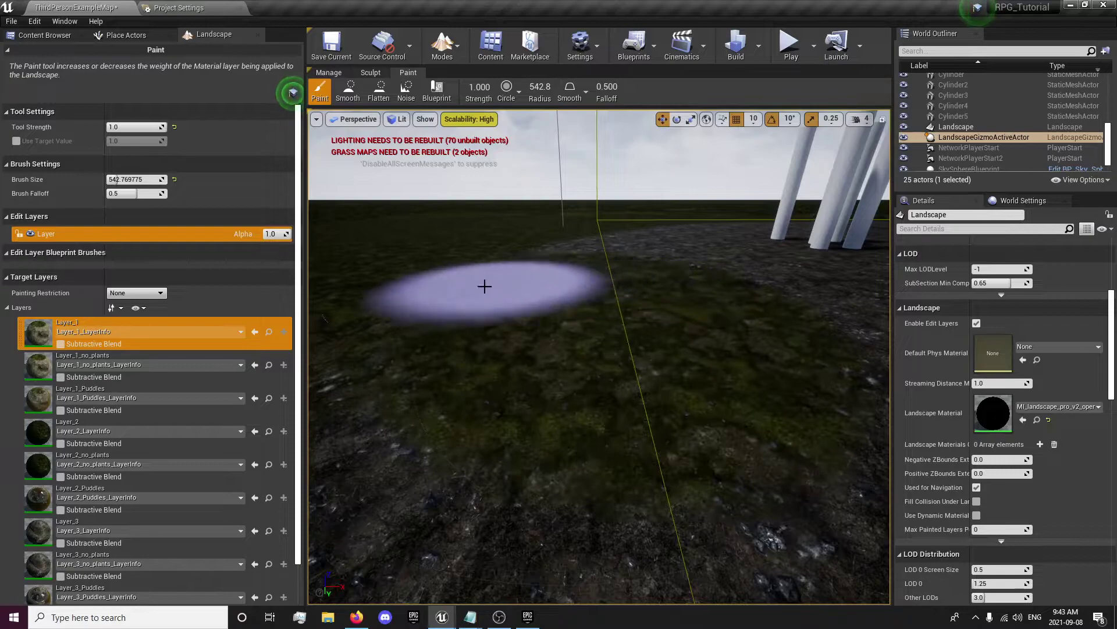
left_click_drag(480, 288, 456, 316)
mouse_move(519, 338)
right_mouse_down()
mouse_move(486, 309)
mouse_move(501, 299)
mouse_move(524, 318)
mouse_move(513, 320)
right_mouse_up()
Lower the tool strength to about 0.086 and paint puddle patches with Layer_1_Puddles on the ground beside the arena
left_click(33, 369)
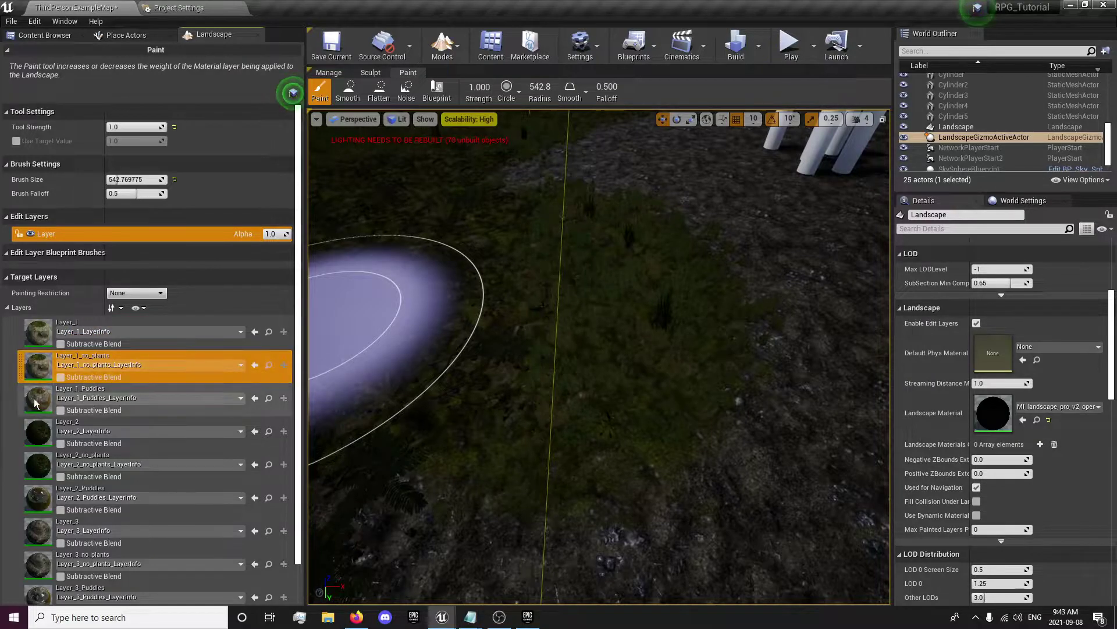
left_click(34, 399)
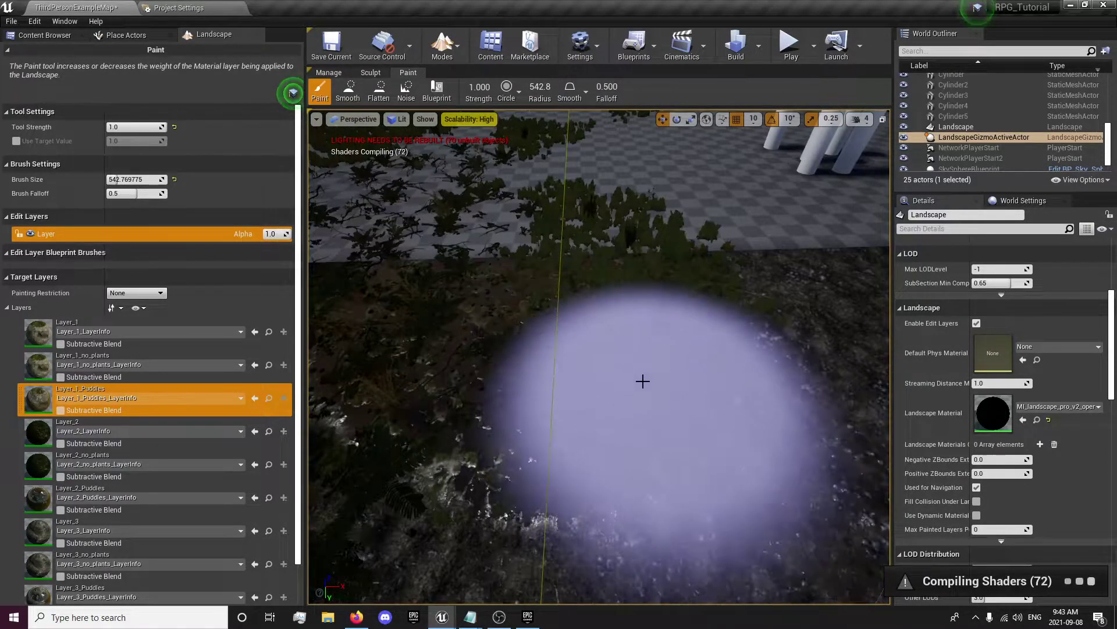
mouse_move(641, 376)
right_mouse_down()
mouse_move(641, 326)
mouse_move(667, 353)
right_mouse_up()
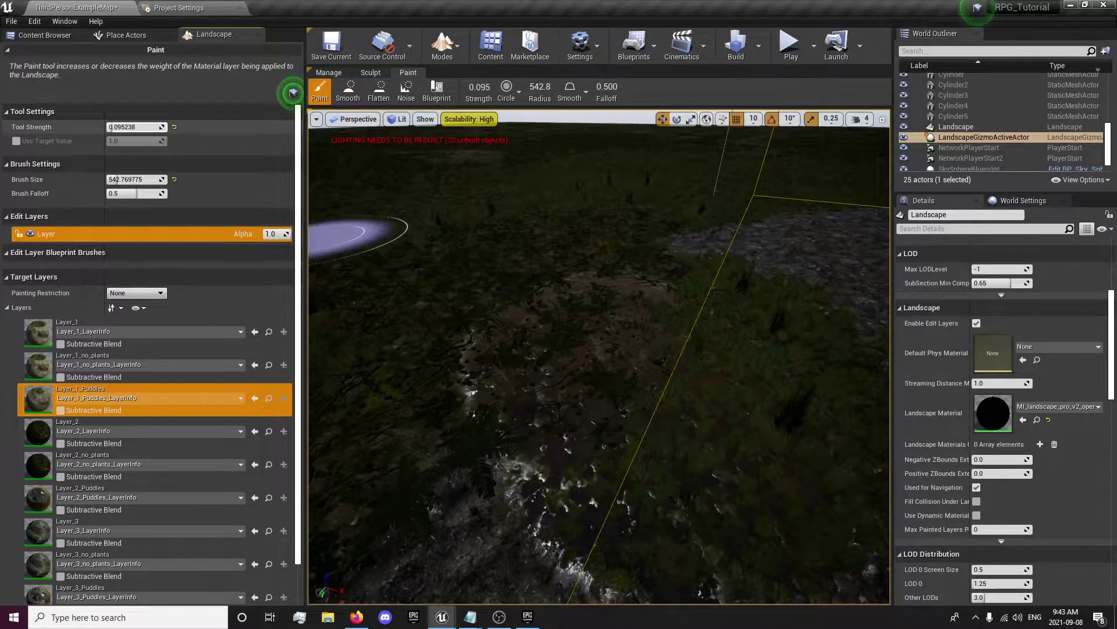
right_click_drag(566, 329, 390, 366)
mouse_move(567, 329)
left_mouse_down()
mouse_move(524, 285)
mouse_move(412, 337)
mouse_move(541, 419)
left_mouse_up()
right_click_drag(561, 355, 466, 346)
left_click_drag(561, 350, 535, 229)
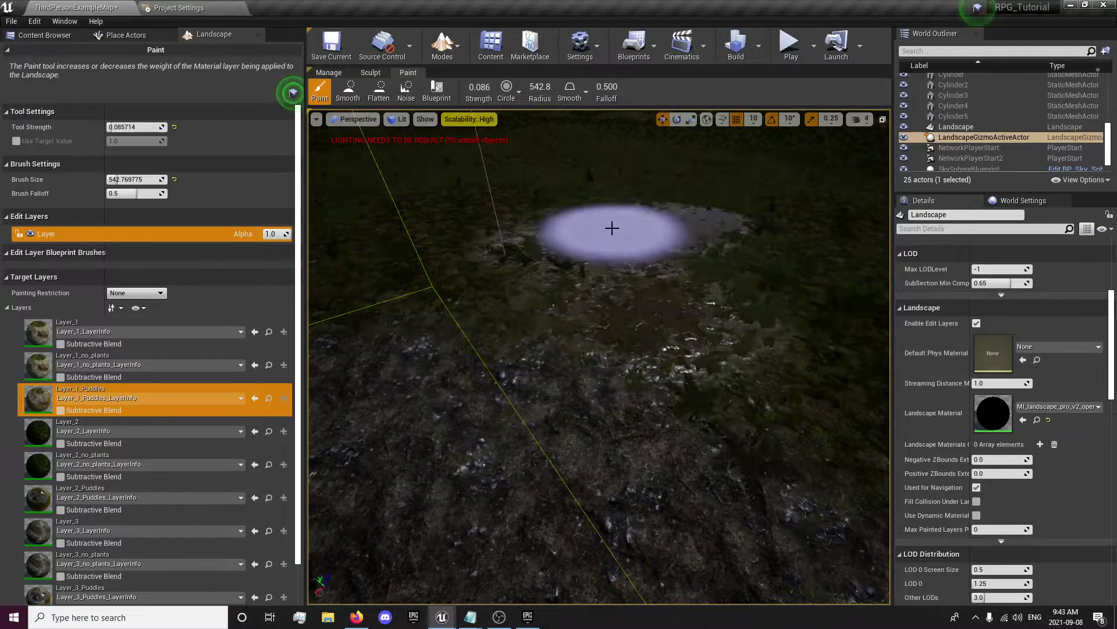
Extend the Layer_1_Puddles patches across more of the grassy ground along the arena's border
right_click_drag(693, 372, 798, 369)
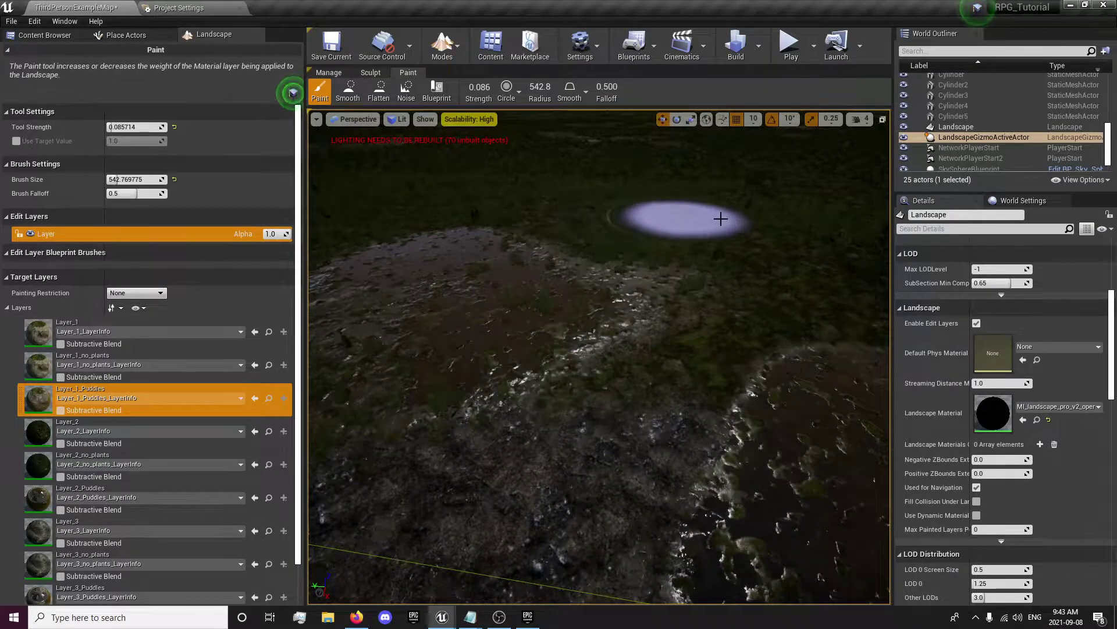
key("s")
right_click_drag(664, 312, 664, 239)
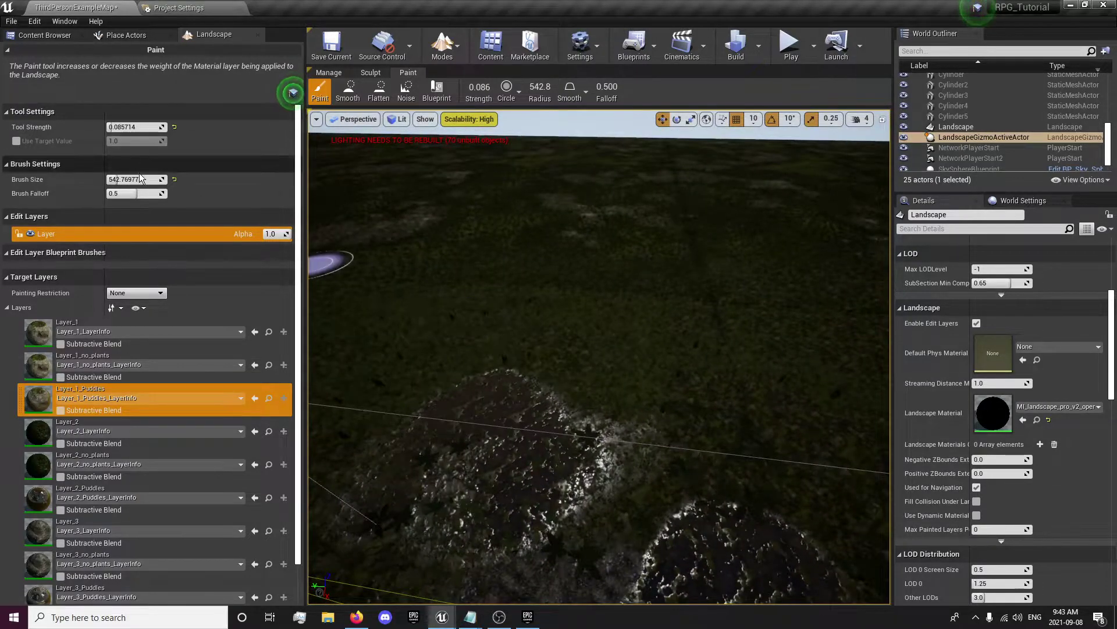
right_click_drag(473, 340, 558, 387)
mouse_move(789, 354)
left_mouse_down()
mouse_move(766, 442)
mouse_move(632, 336)
left_mouse_up()
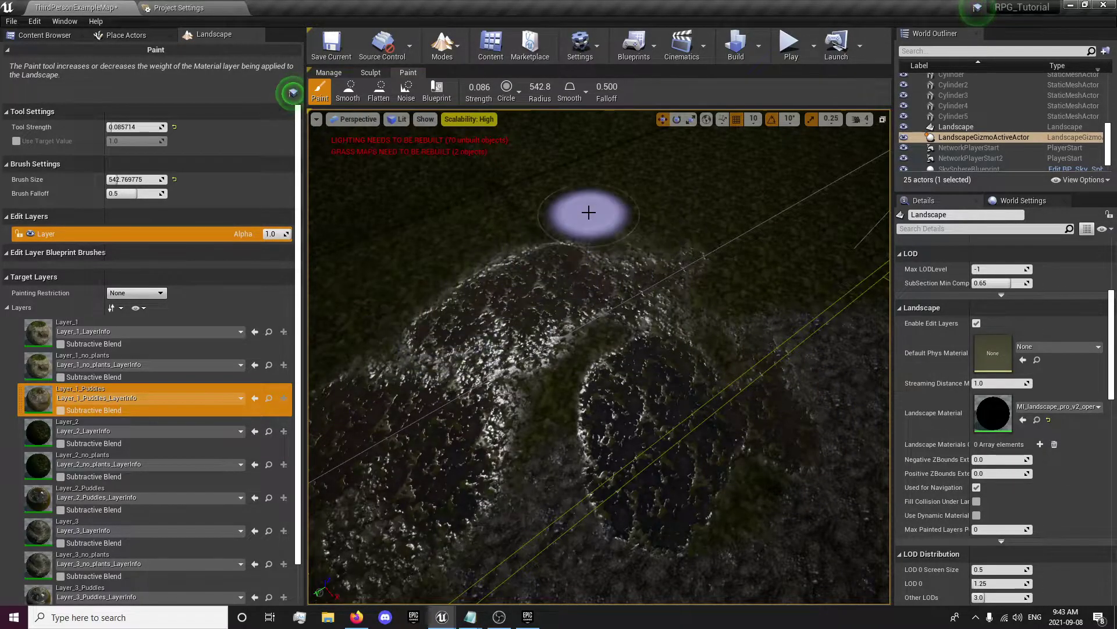
right_click_drag(588, 368, 588, 315)
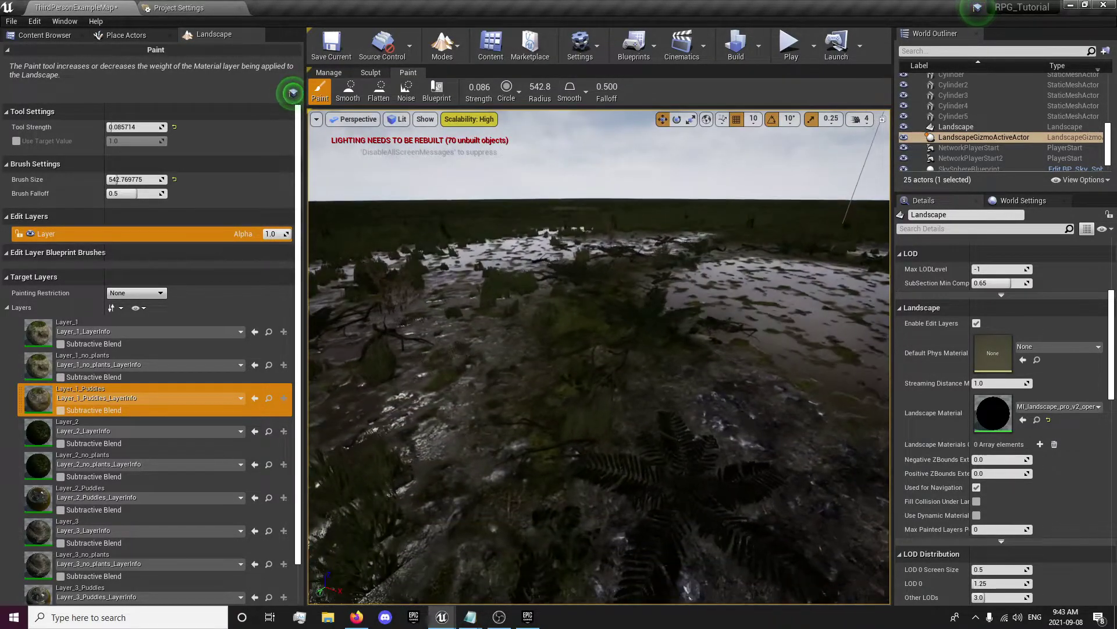
right_click_drag(599, 356, 681, 360)
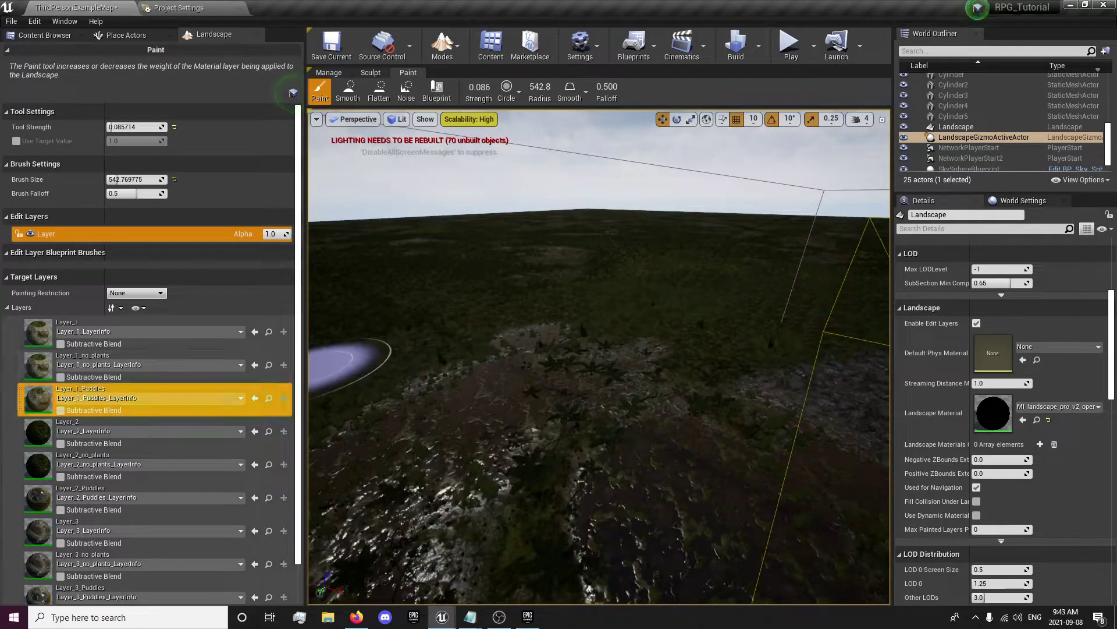
Paint Layer_1 vegetation around and between the puddle patches outside the arena
left_click(34, 338)
right_click_drag(614, 324, 614, 324)
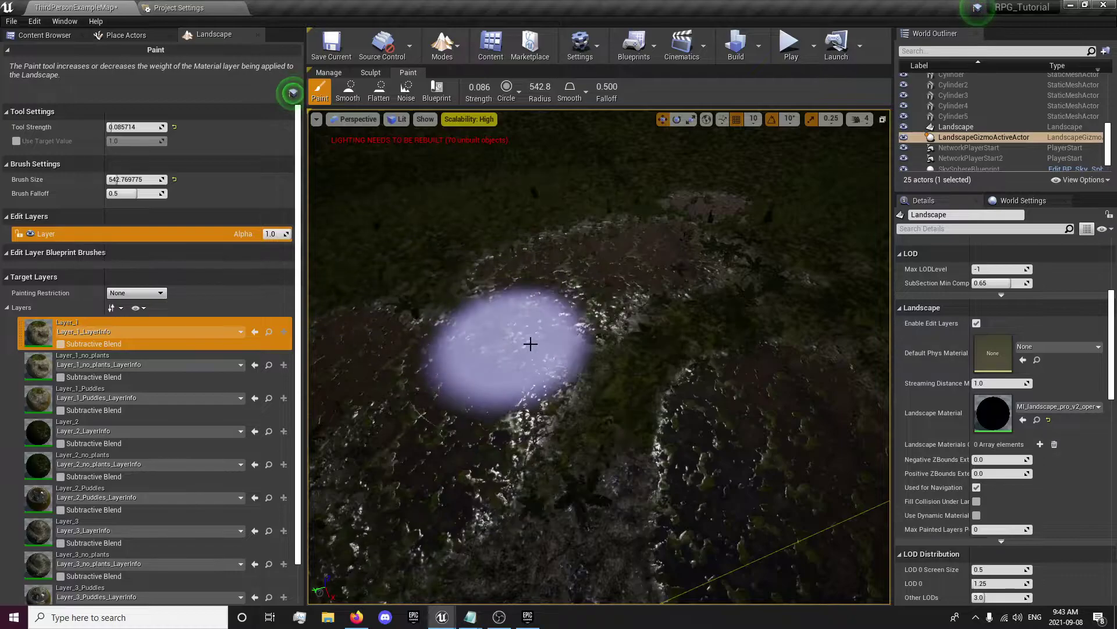
right_click_drag(617, 351, 616, 352)
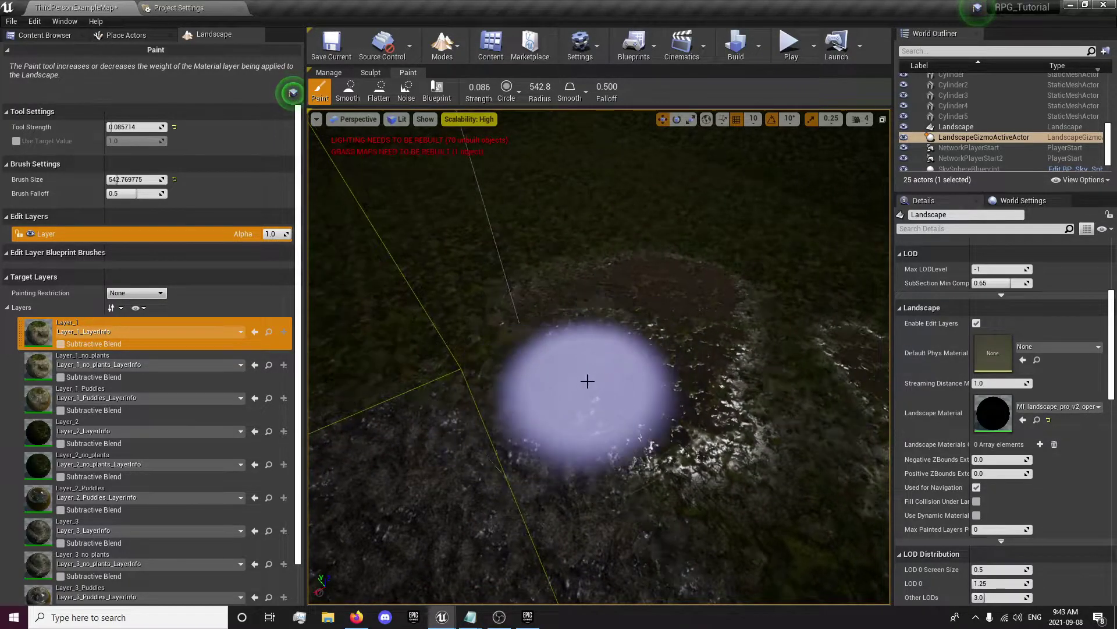
right_click_drag(618, 216, 604, 231)
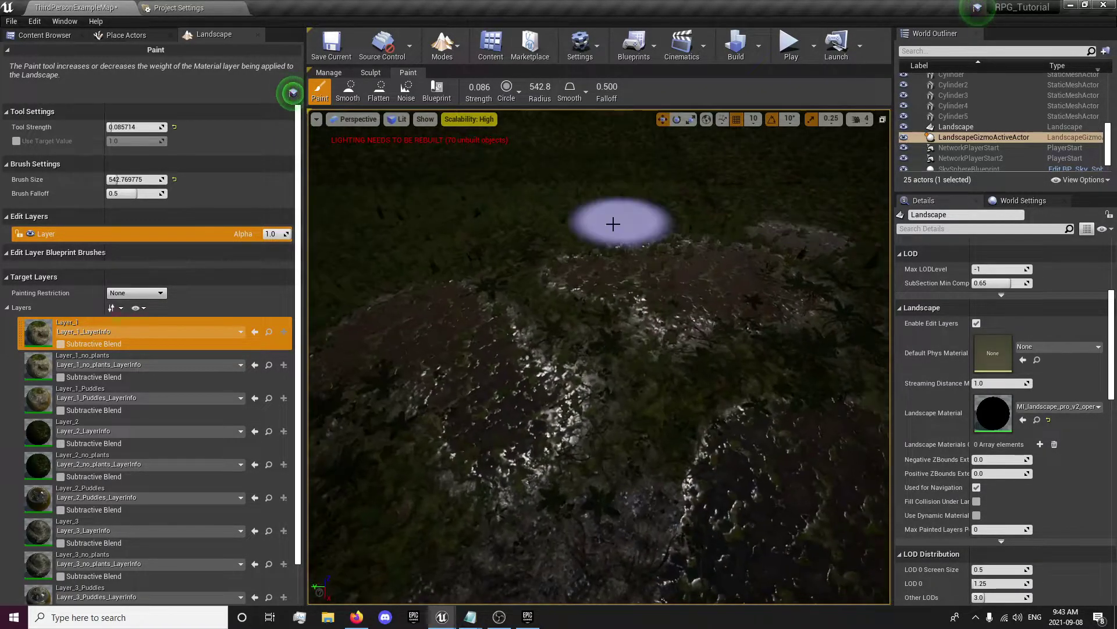
Examine the painted grass, puddles and gravel around the columns and the RPG Tutorial wall
right_click_drag(548, 299, 600, 426)
mouse_move(547, 388)
right_mouse_down()
mouse_move(504, 361)
mouse_move(504, 262)
mouse_move(512, 314)
mouse_move(495, 317)
mouse_move(512, 270)
mouse_move(651, 273)
mouse_move(646, 326)
right_mouse_up()
right_click_drag(599, 287, 556, 239)
mouse_move(618, 285)
right_mouse_down()
mouse_move(532, 282)
mouse_move(611, 326)
mouse_move(549, 361)
mouse_move(459, 355)
mouse_move(568, 379)
right_mouse_up()
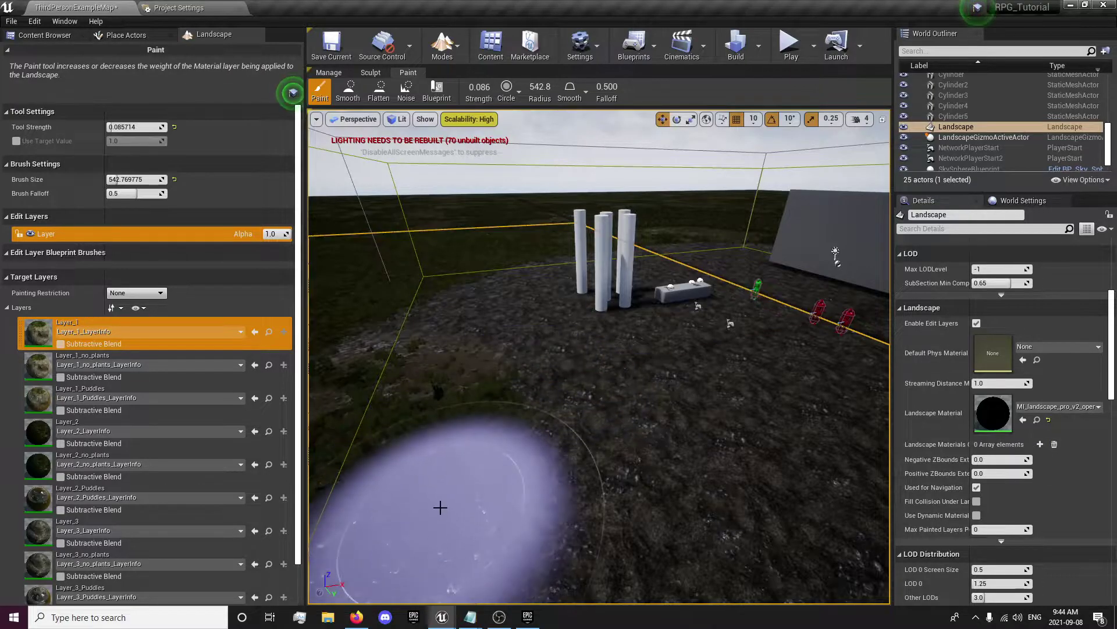
mouse_move(440, 506)
right_mouse_down()
mouse_move(623, 411)
mouse_move(618, 428)
mouse_move(510, 490)
right_mouse_up()
right_click_drag(658, 411, 782, 343)
right_click_drag(692, 396, 633, 398)
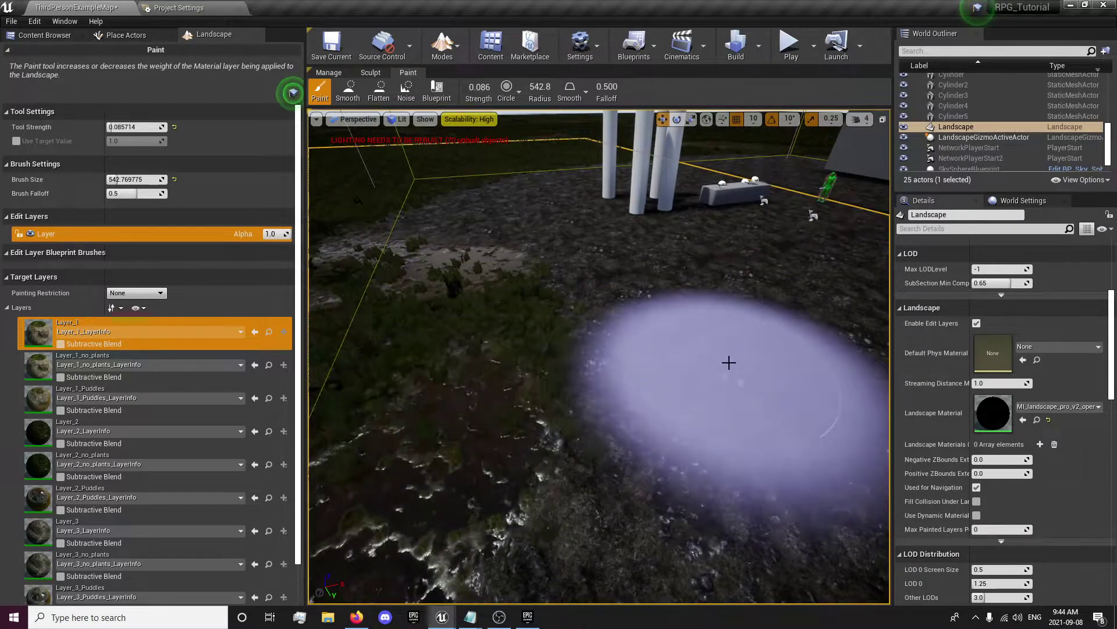
mouse_move(728, 362)
right_mouse_down()
mouse_move(611, 360)
mouse_move(590, 391)
mouse_move(762, 384)
mouse_move(757, 349)
mouse_move(719, 348)
right_mouse_up()
right_click_drag(717, 405, 710, 431)
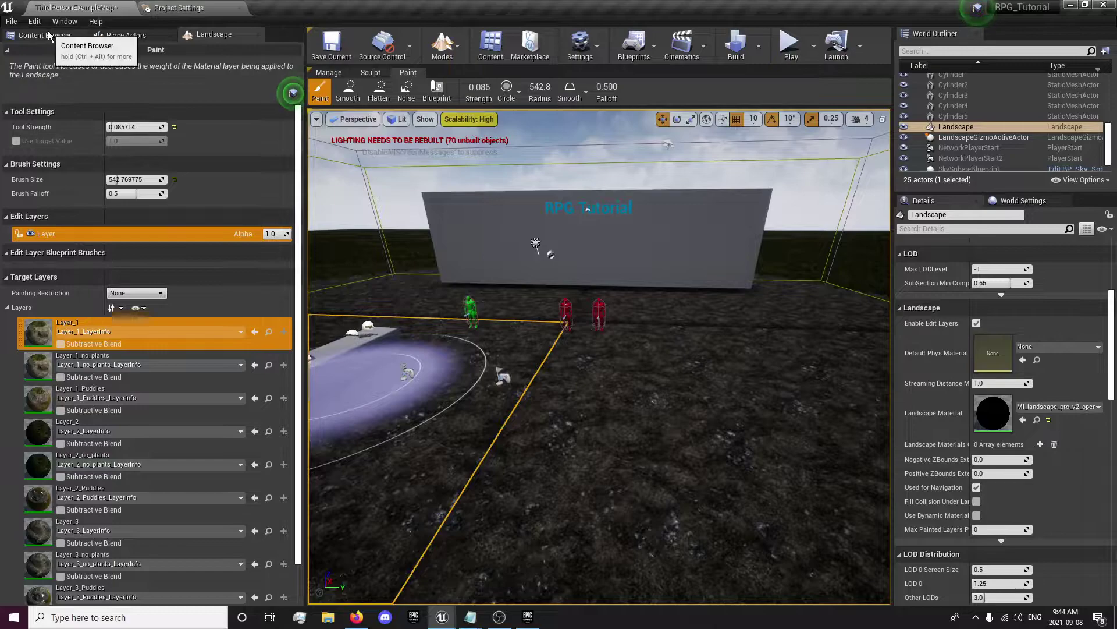
Leave Landscape mode and look through the Landscape Pro pack's Foliage folder, including its BrokenTree assets
left_click(48, 30)
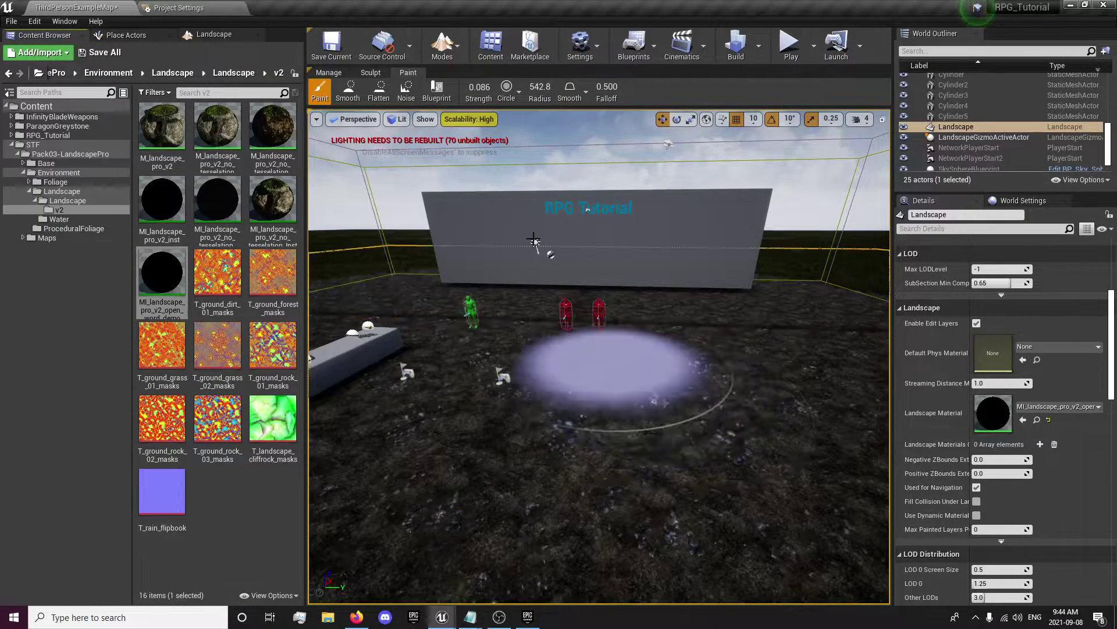
left_click(442, 46)
left_click(454, 82)
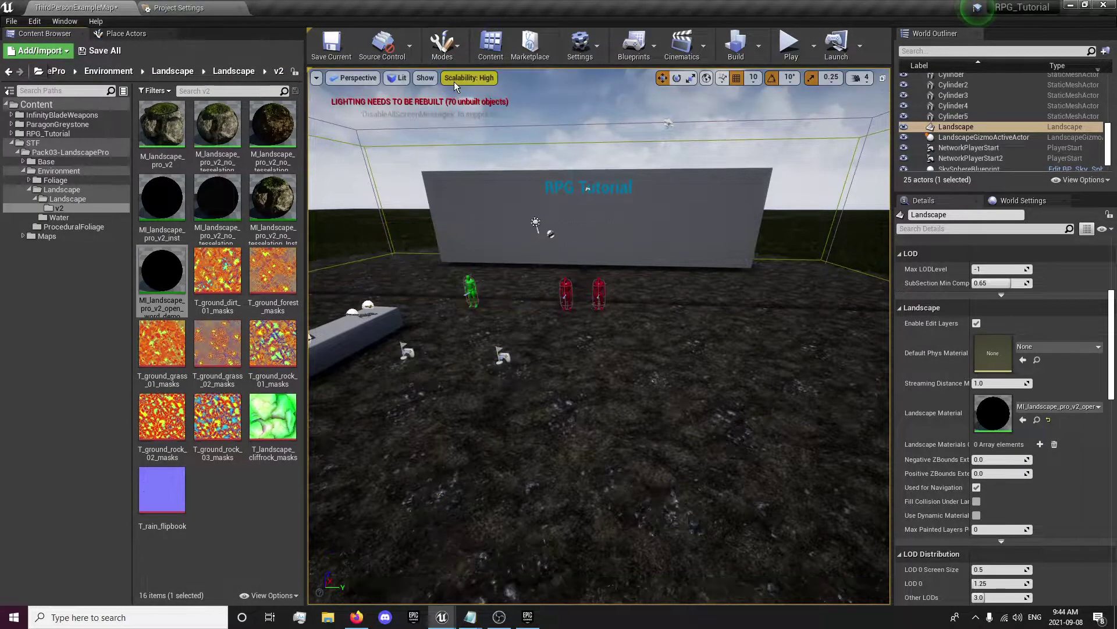
key("alt+Tab")
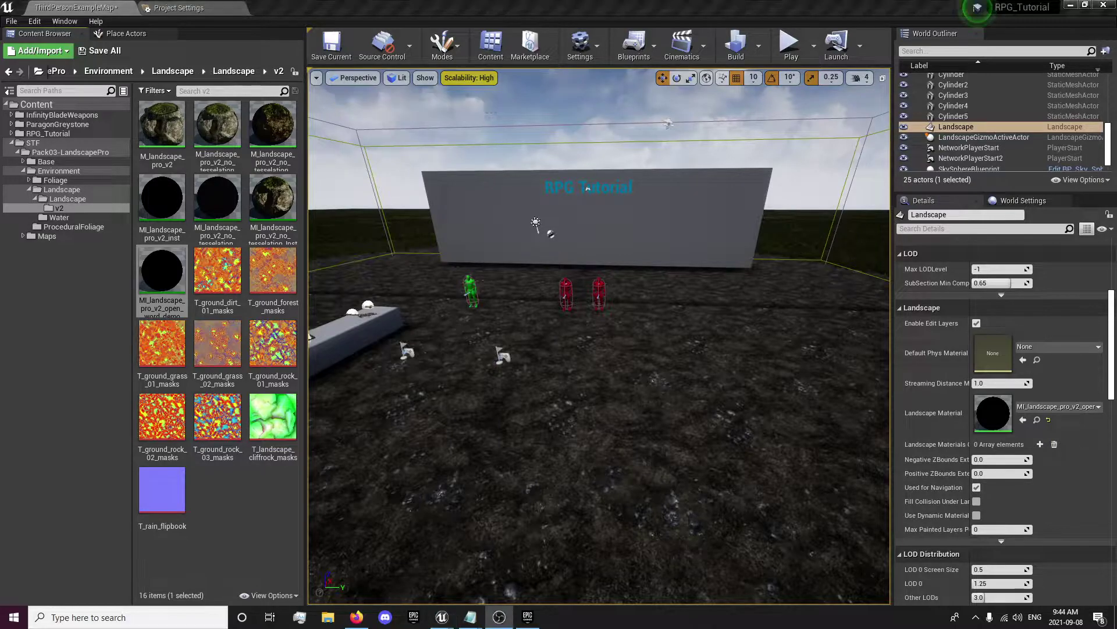
left_click(56, 183)
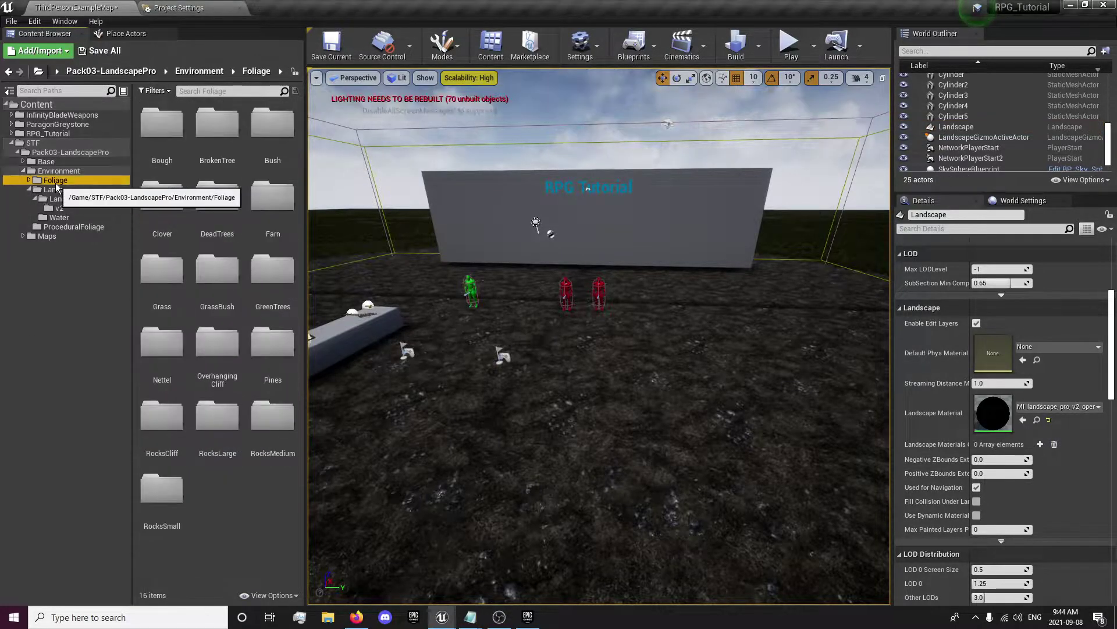
double_click(218, 149)
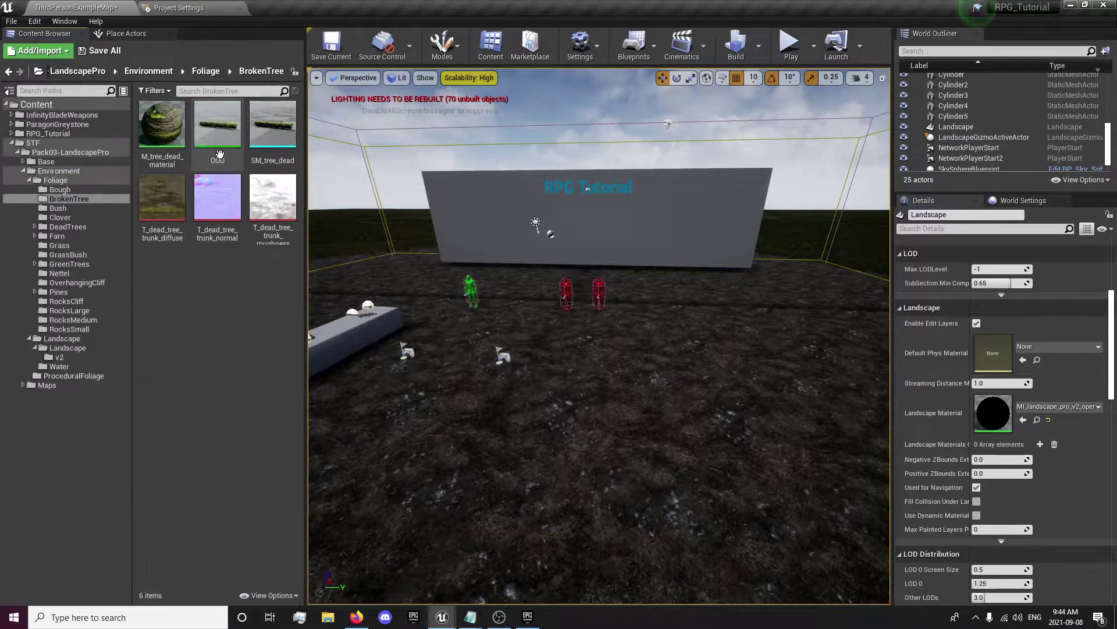
left_click(201, 71)
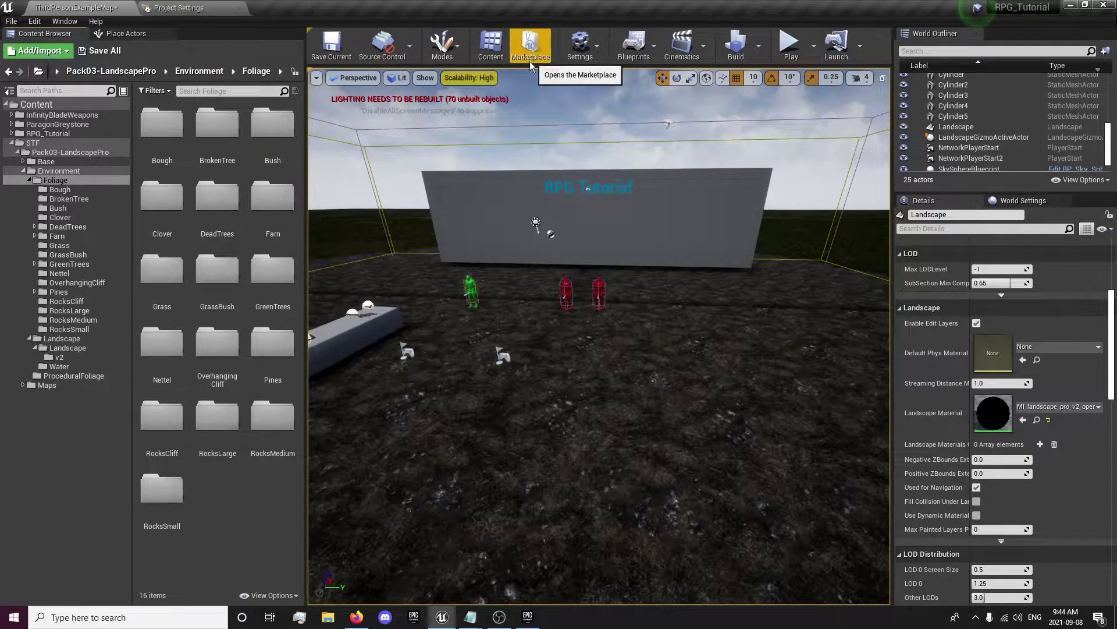
Return to Landscape mode and paint the ground outside the arena with Layer_2
left_click(457, 55)
left_click(463, 97)
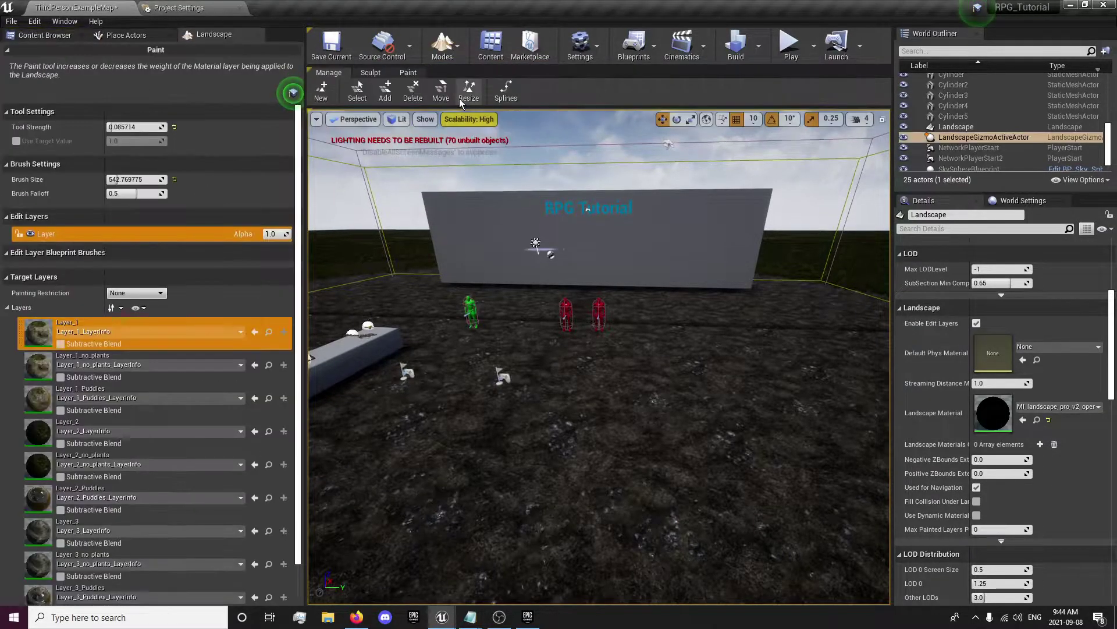
right_click_drag(484, 397, 317, 410)
scroll(78, 515, "down", 6)
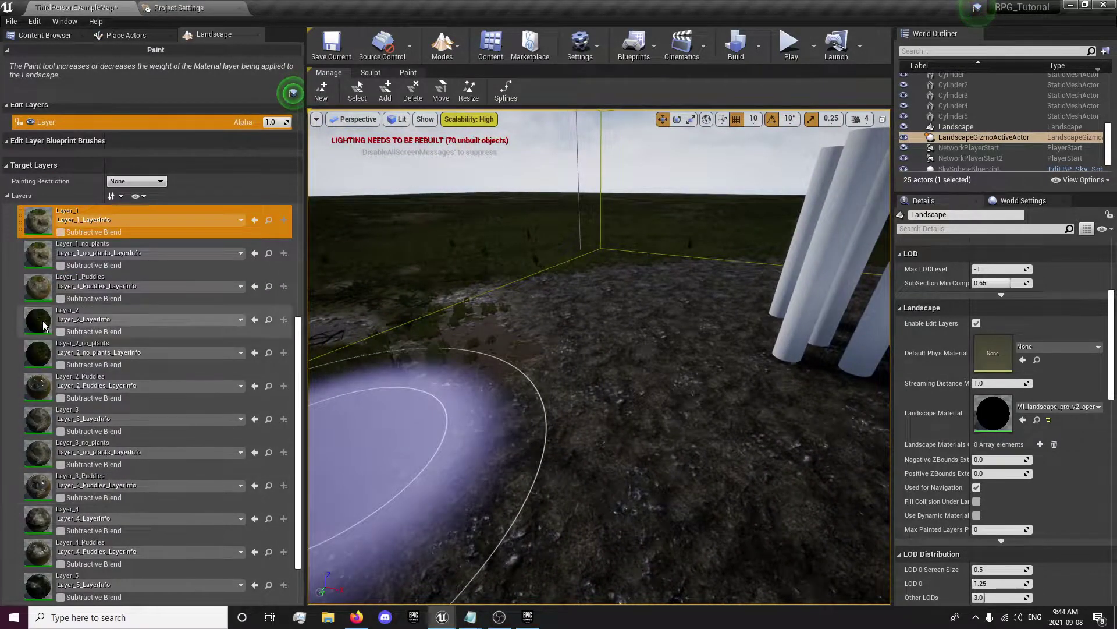
left_click(88, 318)
mouse_move(608, 347)
right_mouse_down()
mouse_move(681, 350)
mouse_move(524, 355)
right_mouse_up()
right_click_drag(819, 396, 687, 384)
left_click_drag(573, 367, 478, 406)
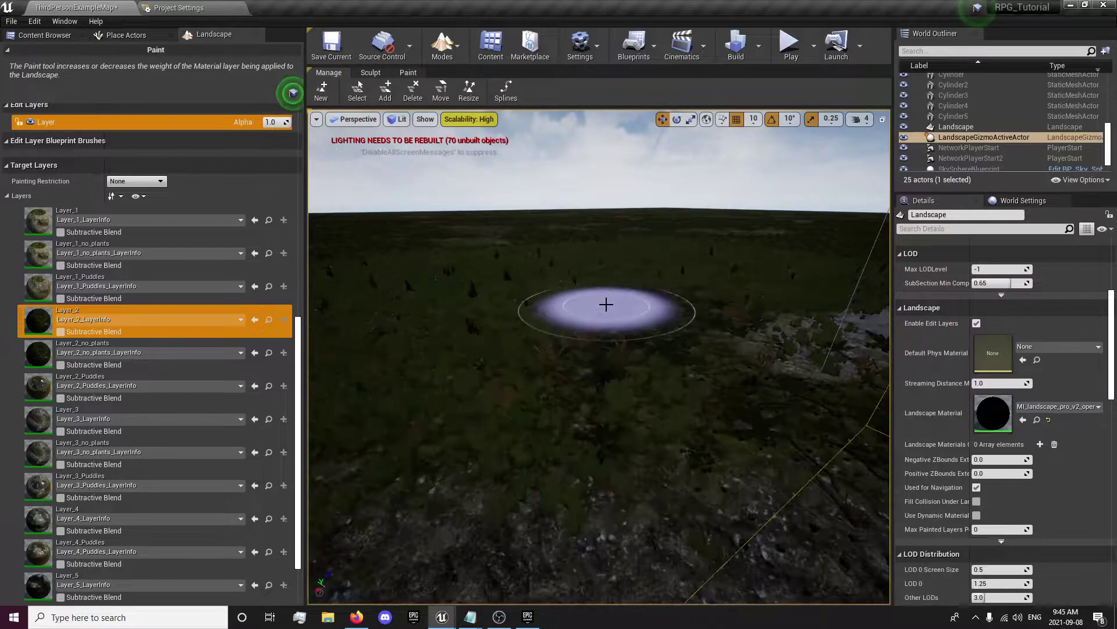
mouse_move(553, 258)
left_mouse_down()
mouse_move(506, 332)
mouse_move(661, 281)
left_mouse_up()
right_click_drag(661, 268, 661, 267)
mouse_move(660, 267)
left_mouse_down()
mouse_move(407, 326)
mouse_move(487, 285)
left_mouse_up()
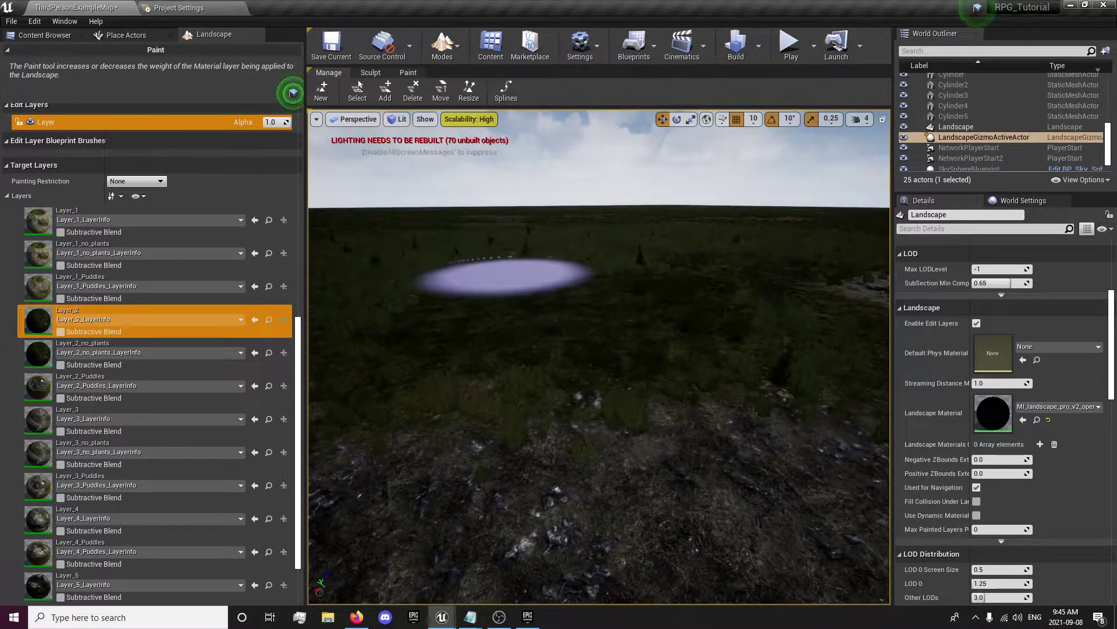
scroll(622, 266, "up", 4)
right_click_drag(499, 264, 499, 261)
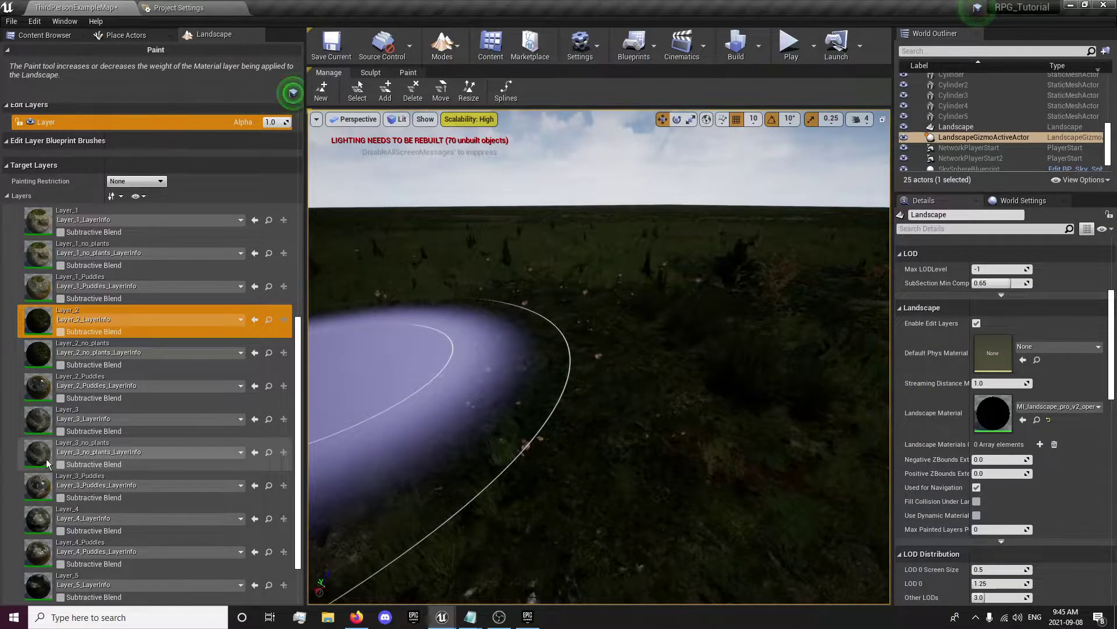
Paint the vegetated ground beside the arena with Layer_3 and enlarge the brush
left_click(37, 421)
scroll(591, 359, "down", 5)
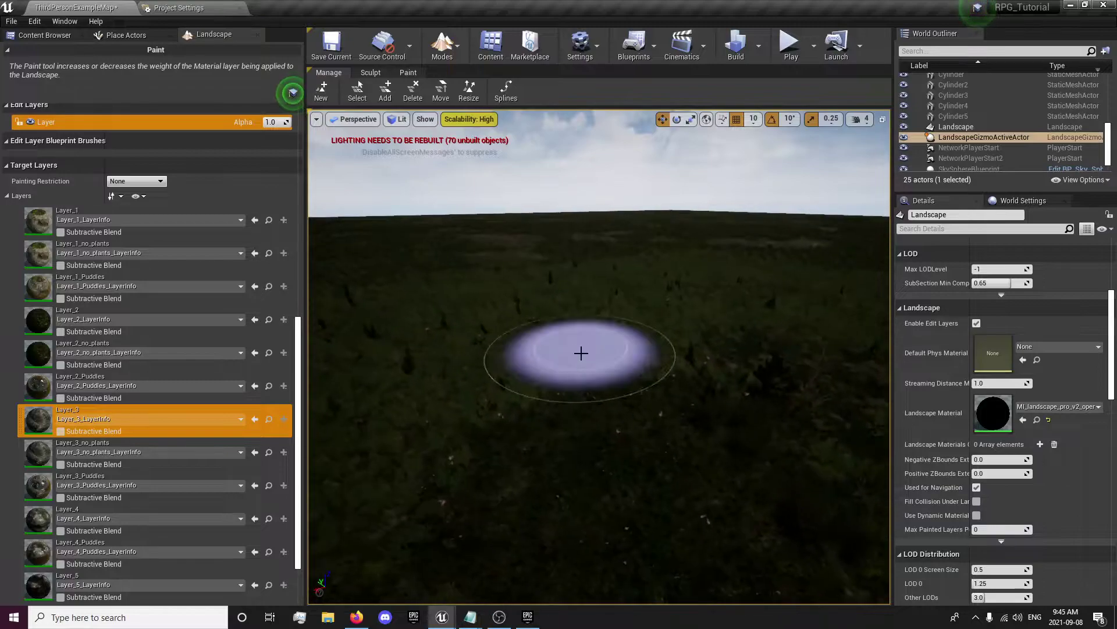
right_click_drag(512, 407, 510, 409)
scroll(510, 409, "down", 3)
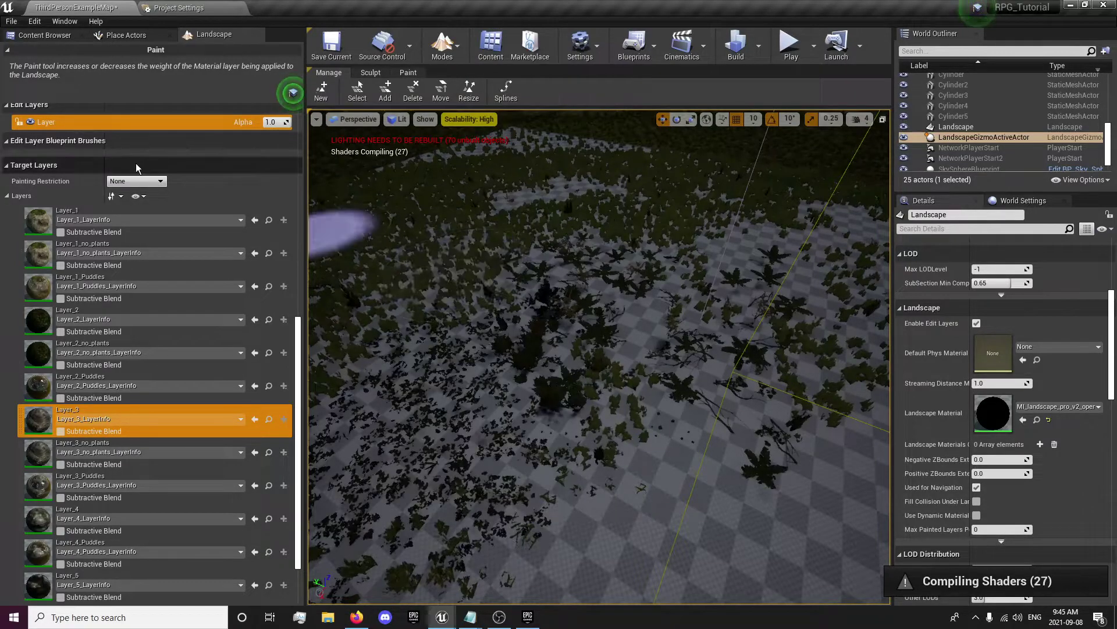
scroll(189, 248, "up", 3)
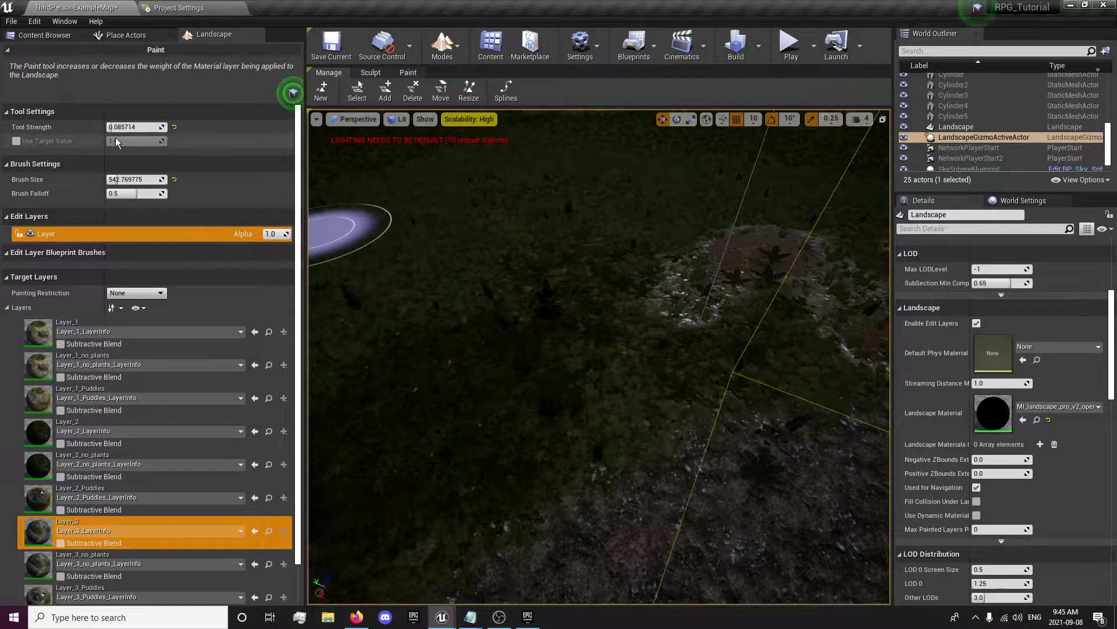
left_click_drag(120, 180, 133, 179)
mouse_move(504, 279)
right_mouse_down()
mouse_move(372, 245)
mouse_move(512, 274)
mouse_move(541, 302)
mouse_move(587, 285)
mouse_move(545, 248)
mouse_move(384, 268)
right_mouse_up()
key("w")
key("s")
Look through the pack's ProceduralFoliage assets and go back to the Pack03-LandscapePro folder
left_click(44, 36)
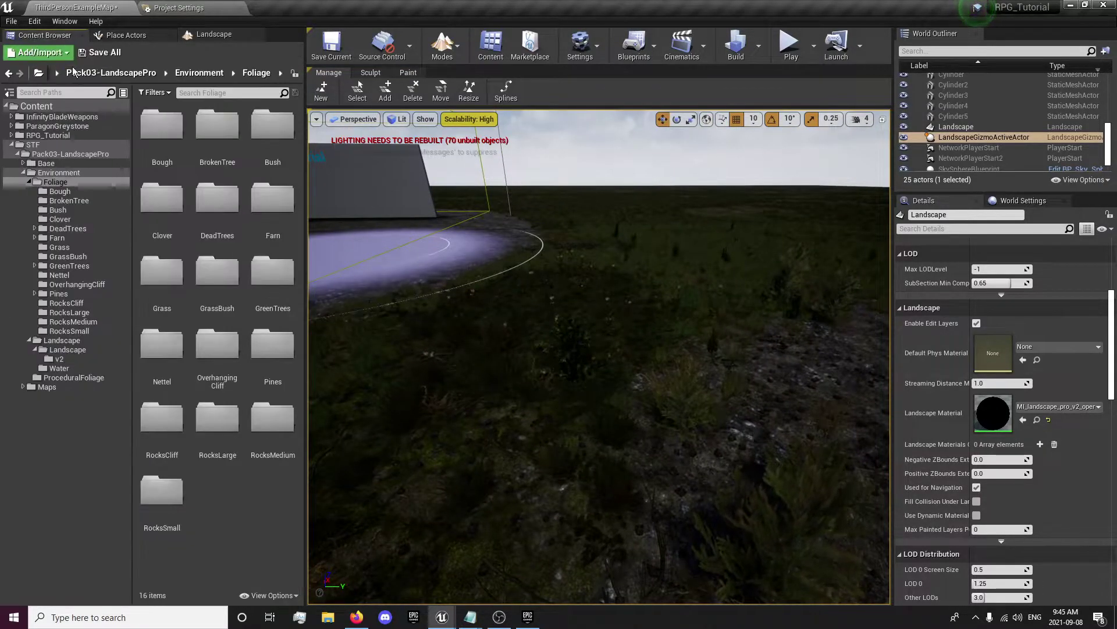
left_click(198, 73)
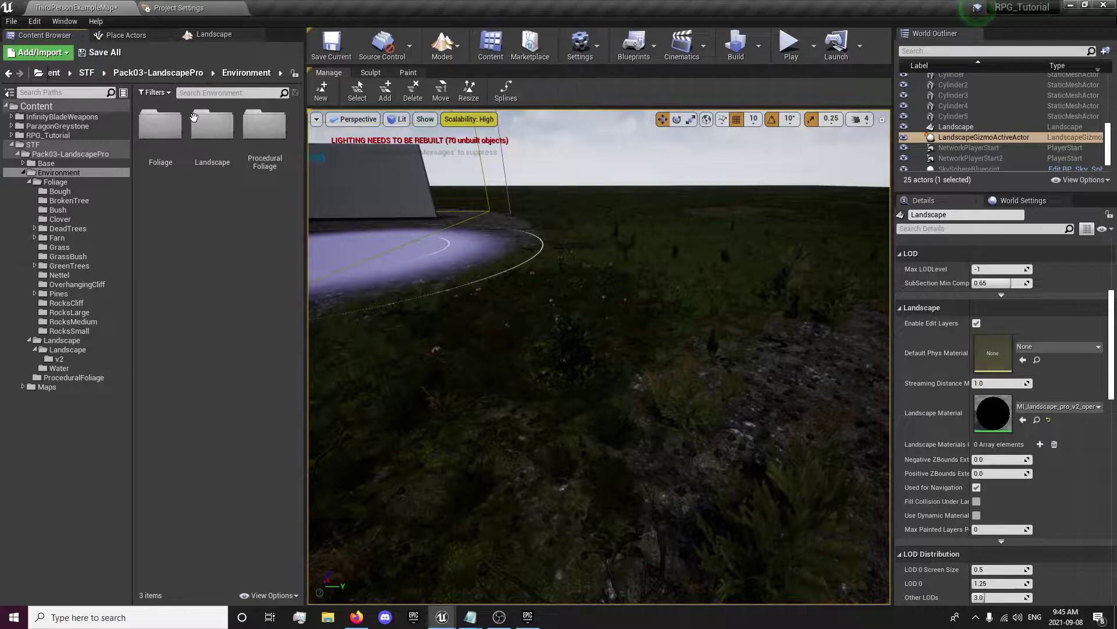
double_click(266, 161)
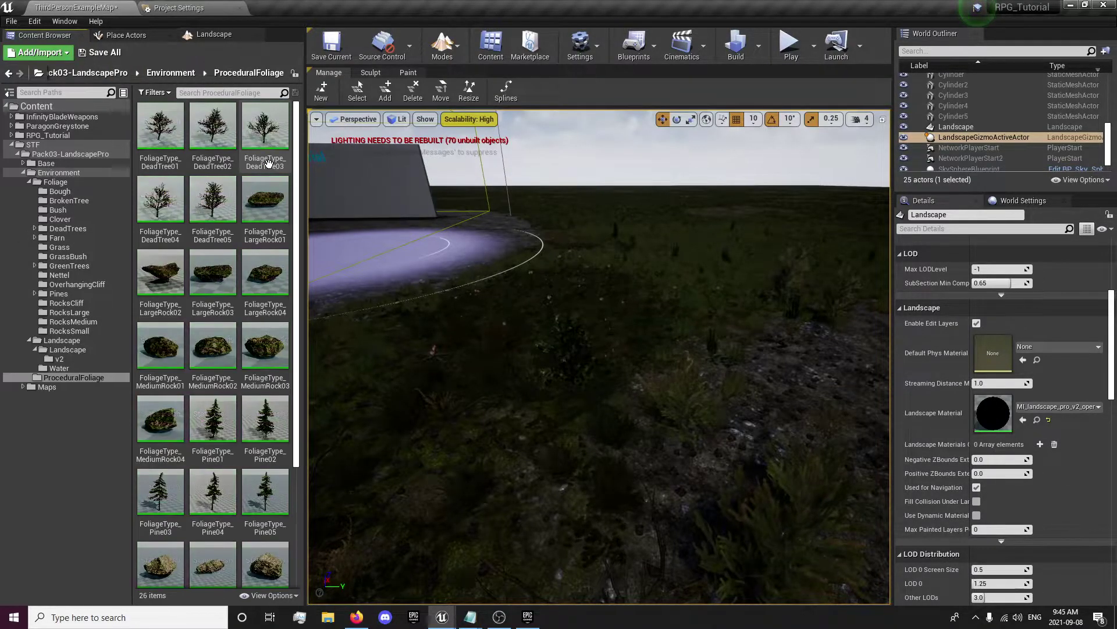
left_click(152, 75)
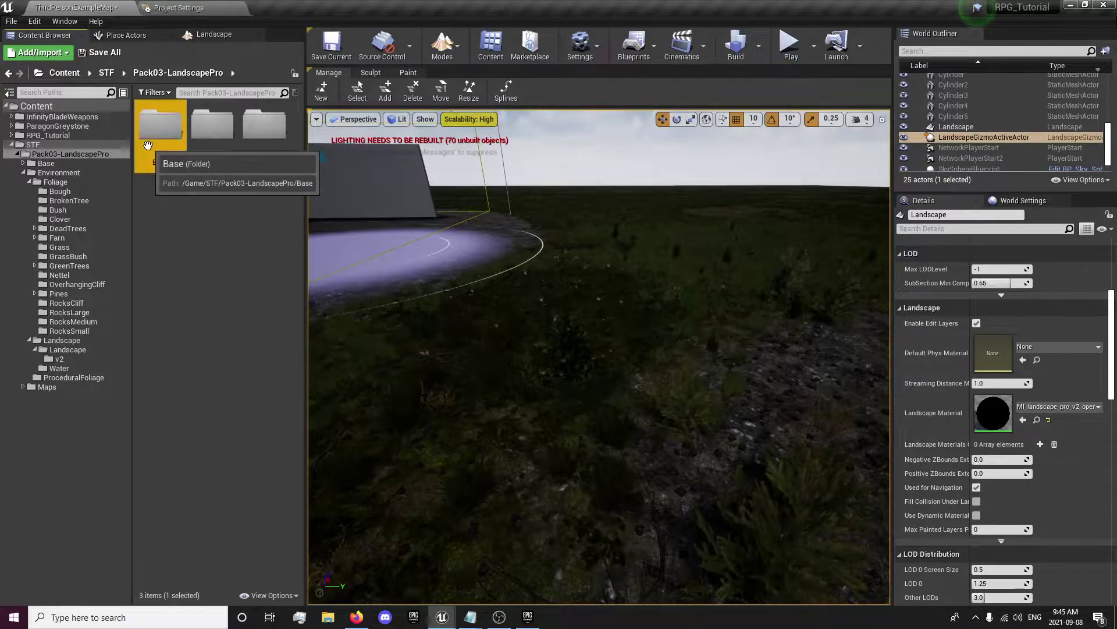
Look through the Base folder's MaterialFunctions assets and their v2 subfolder, and open the LandscapeGrassType folder
double_click(157, 146)
double_click(212, 131)
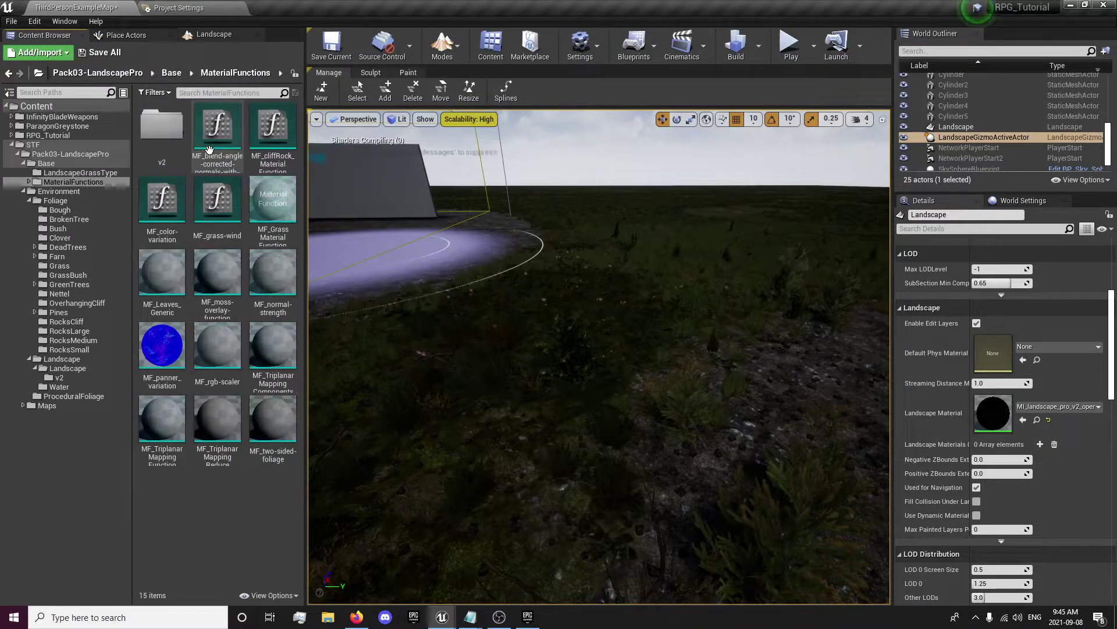
double_click(154, 144)
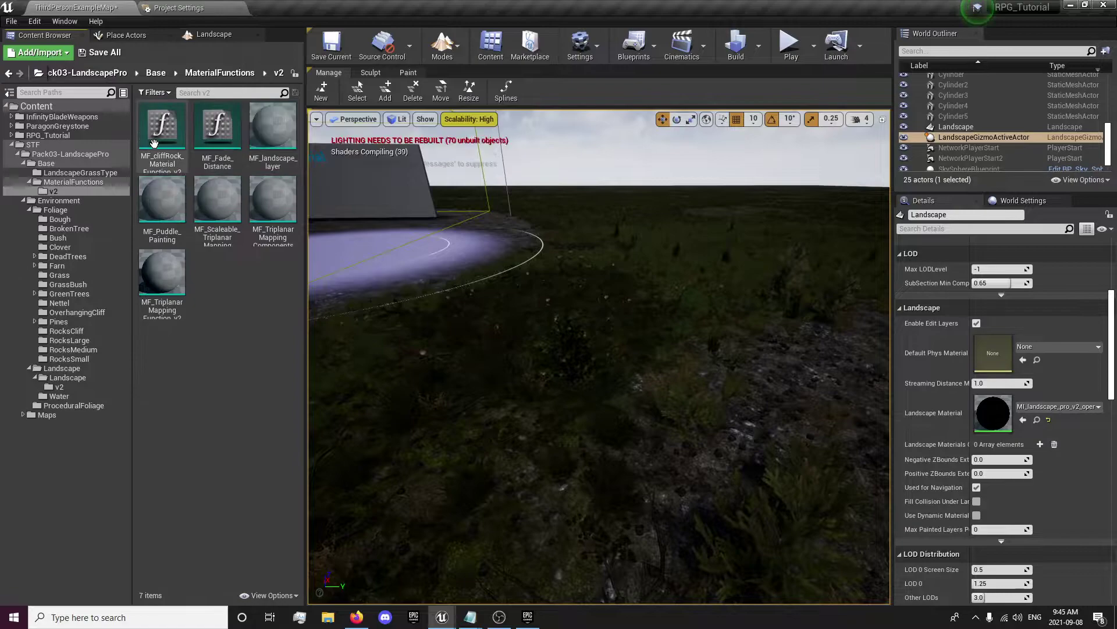
left_click(238, 73)
left_click(217, 72)
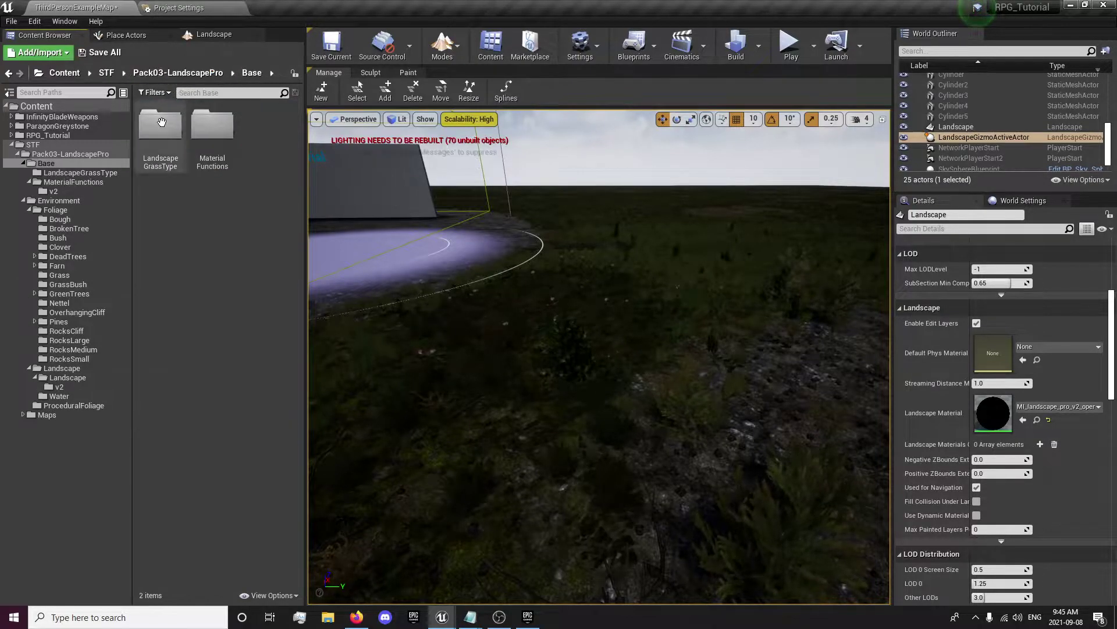
left_click(156, 137)
double_click(156, 138)
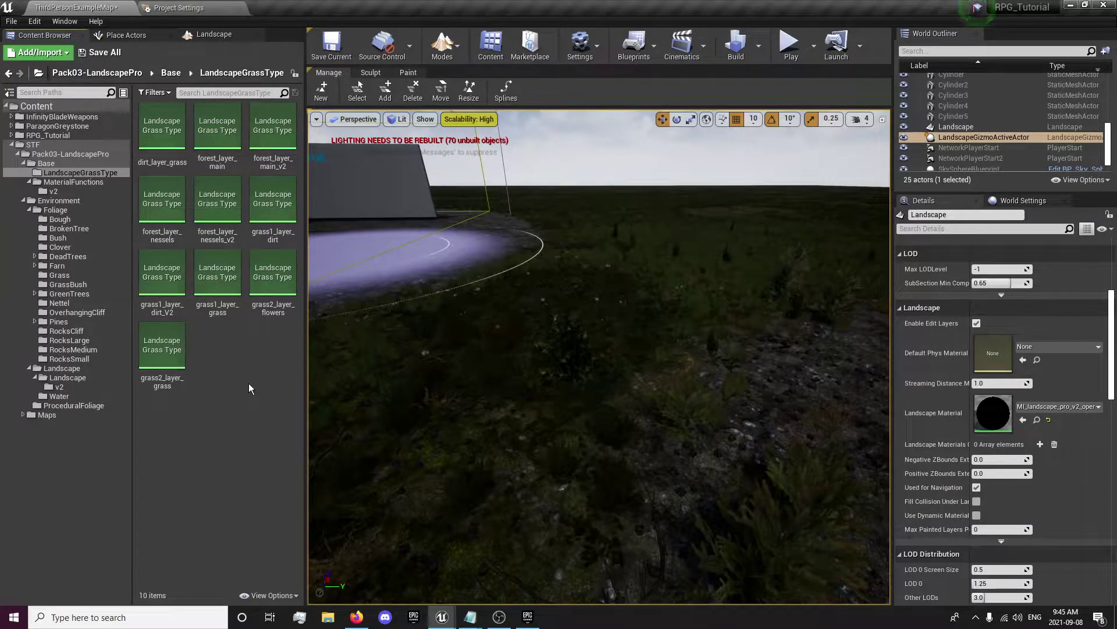
Open the dirt_layer_grass asset and examine the mesh, density and cull distance settings of grass variety 0
left_click(164, 142)
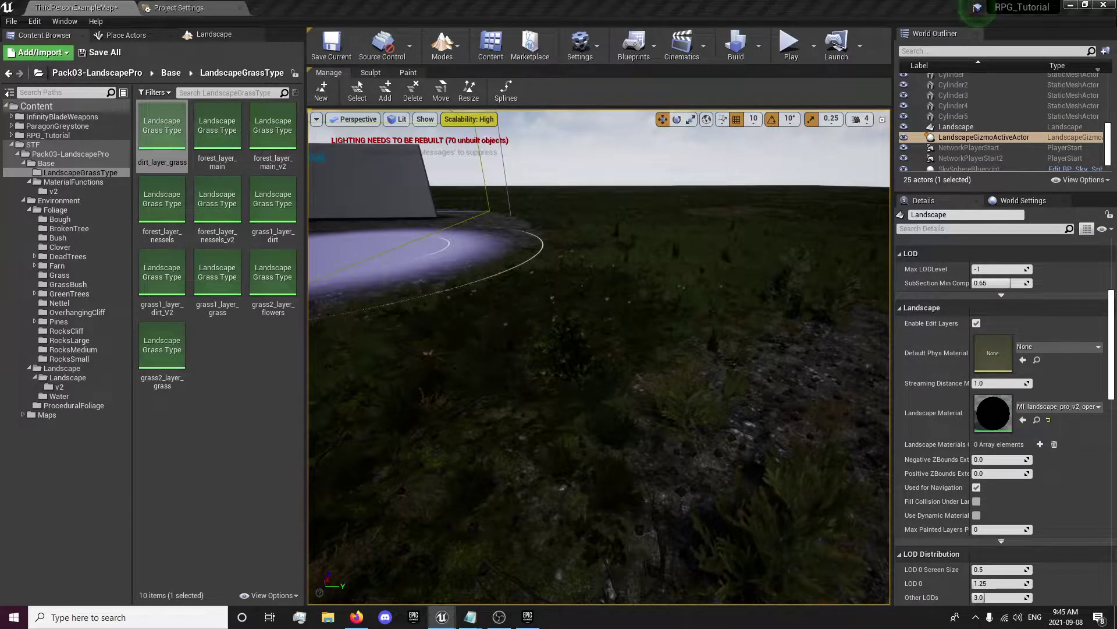
left_click_drag(1116, 35, 431, 6)
left_click(99, 9)
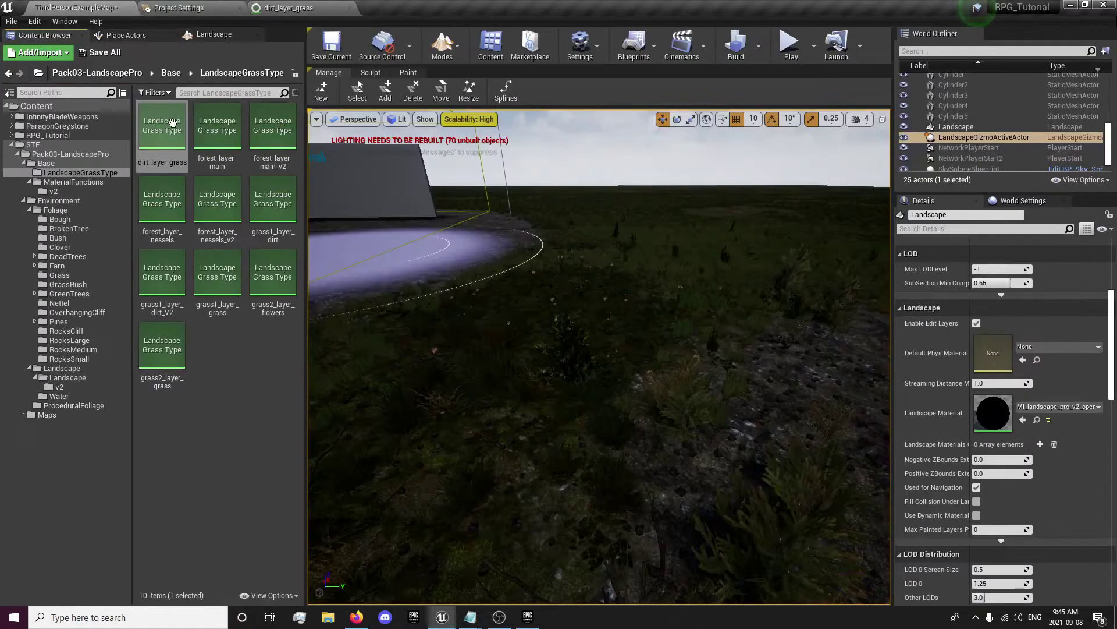
left_click(287, 9)
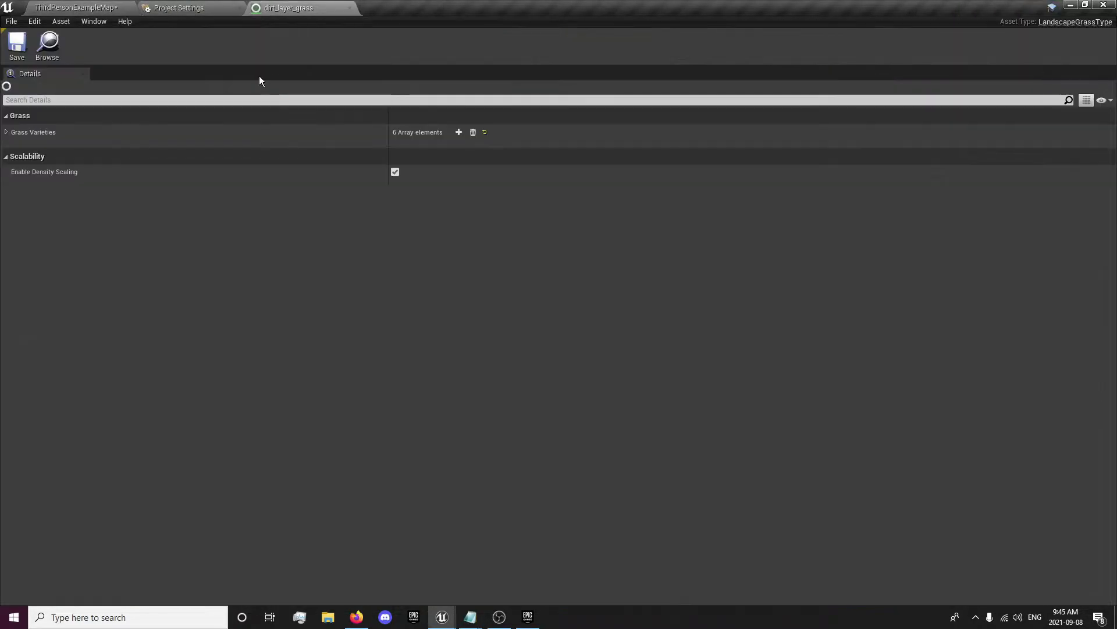
left_click(7, 132)
left_click(12, 148)
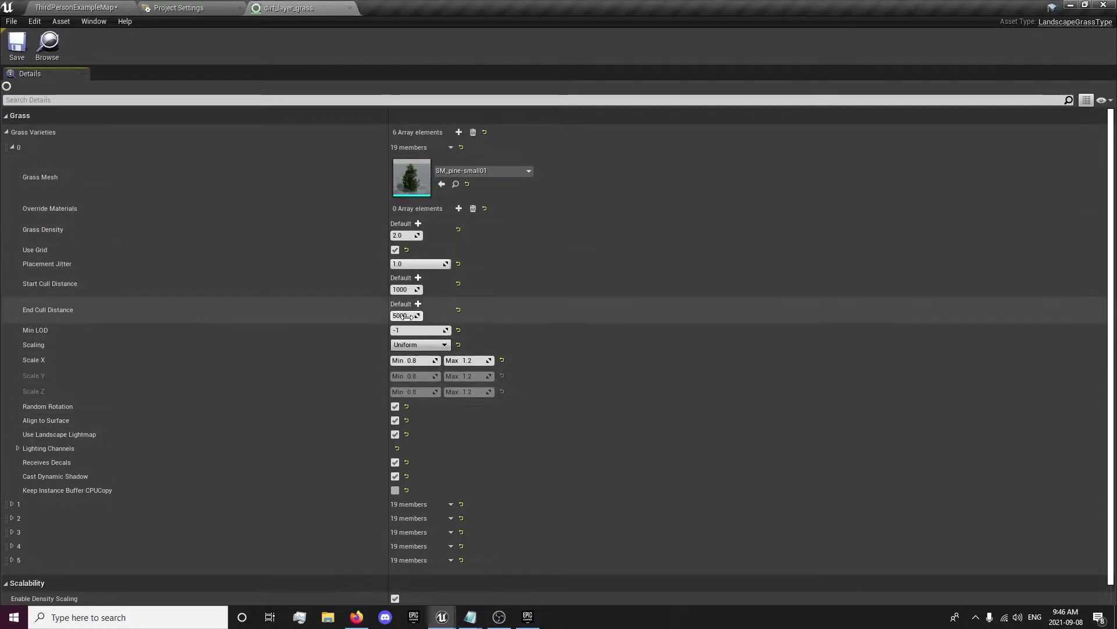
mouse_move(52, 289)
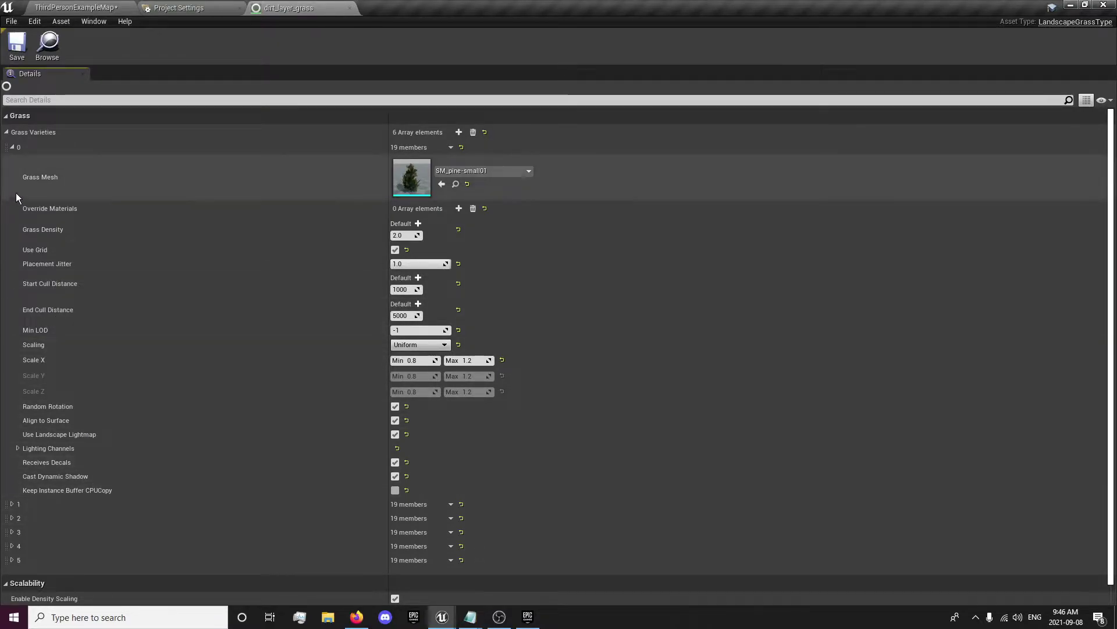
left_click(13, 148)
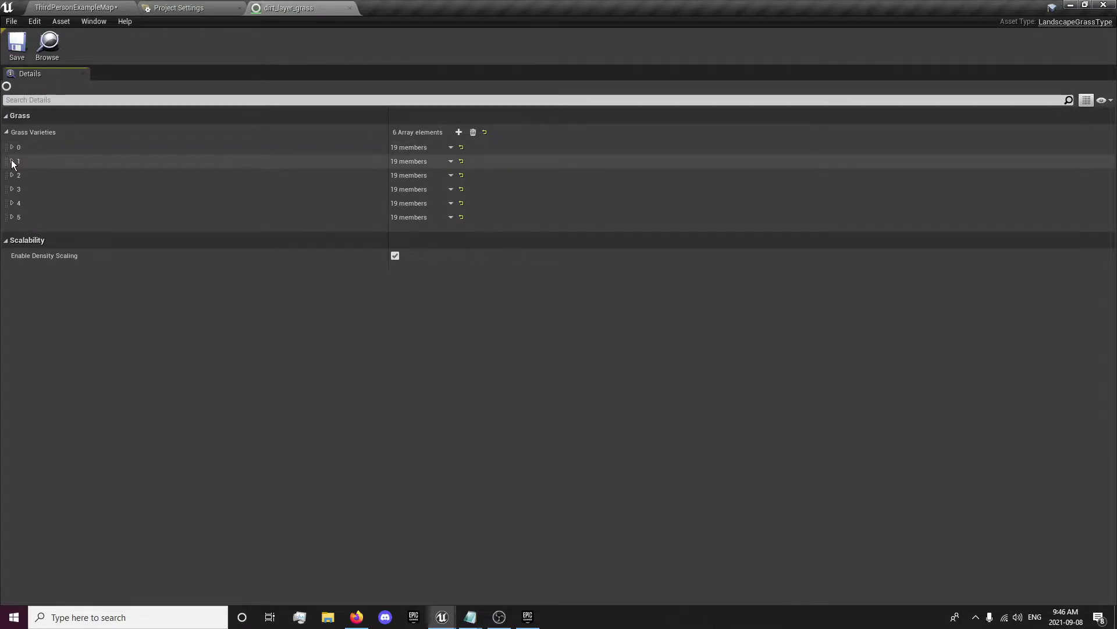
Check grass varieties 1, 2, 3 and 5 of dirt_layer_grass and return to the ThirdPersonExampleMap level
left_click(12, 162)
left_click(12, 162)
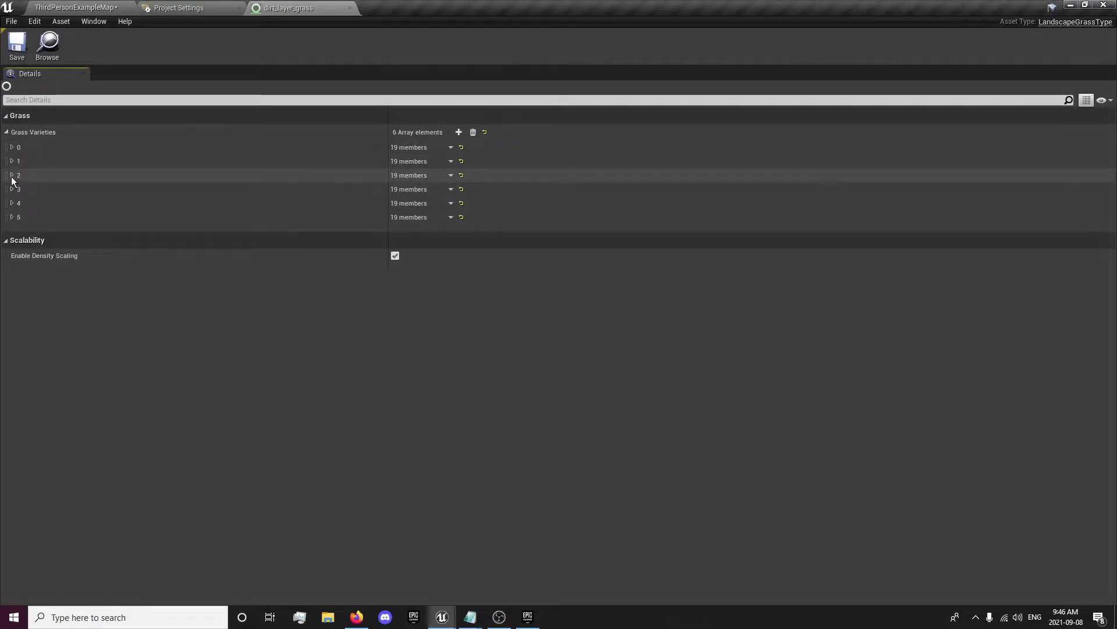
left_click(12, 175)
left_click(12, 176)
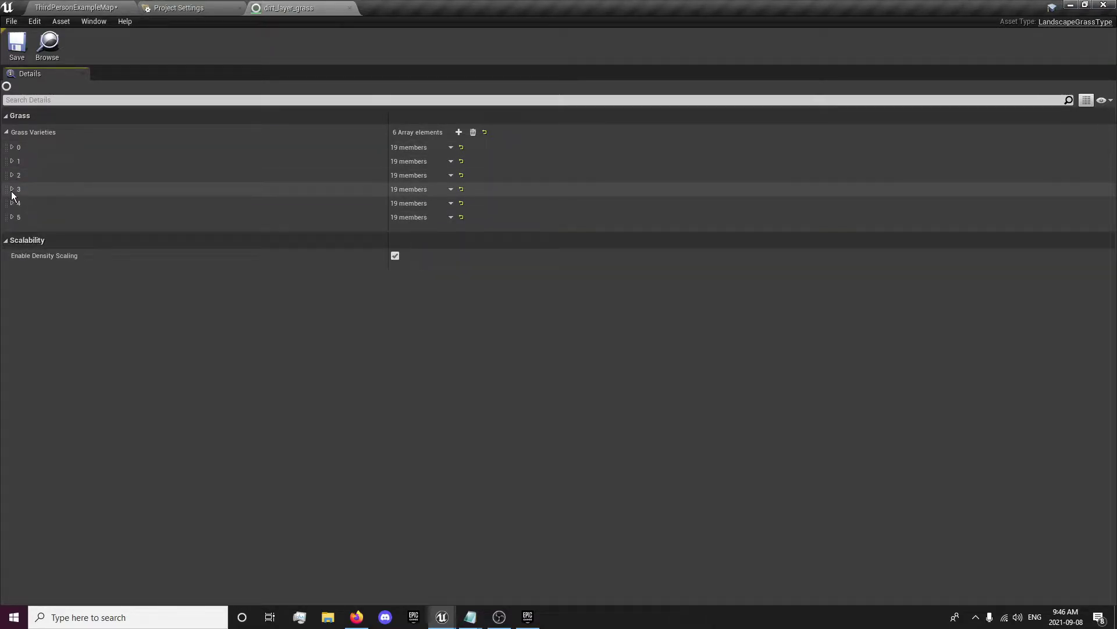
left_click(12, 189)
left_click(12, 190)
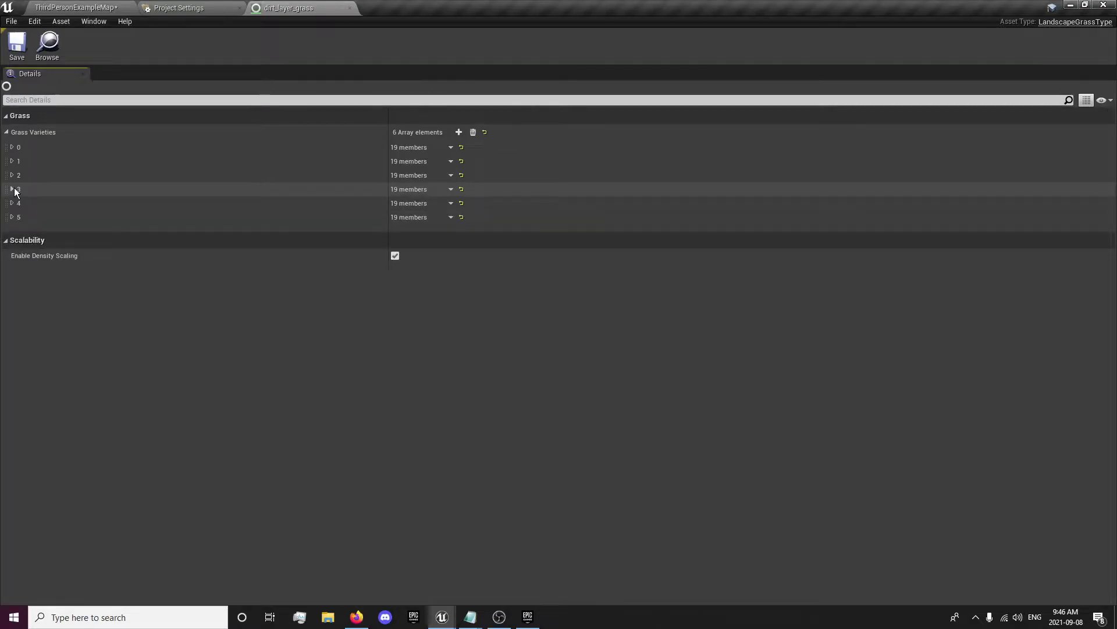
left_click(12, 218)
left_click(12, 218)
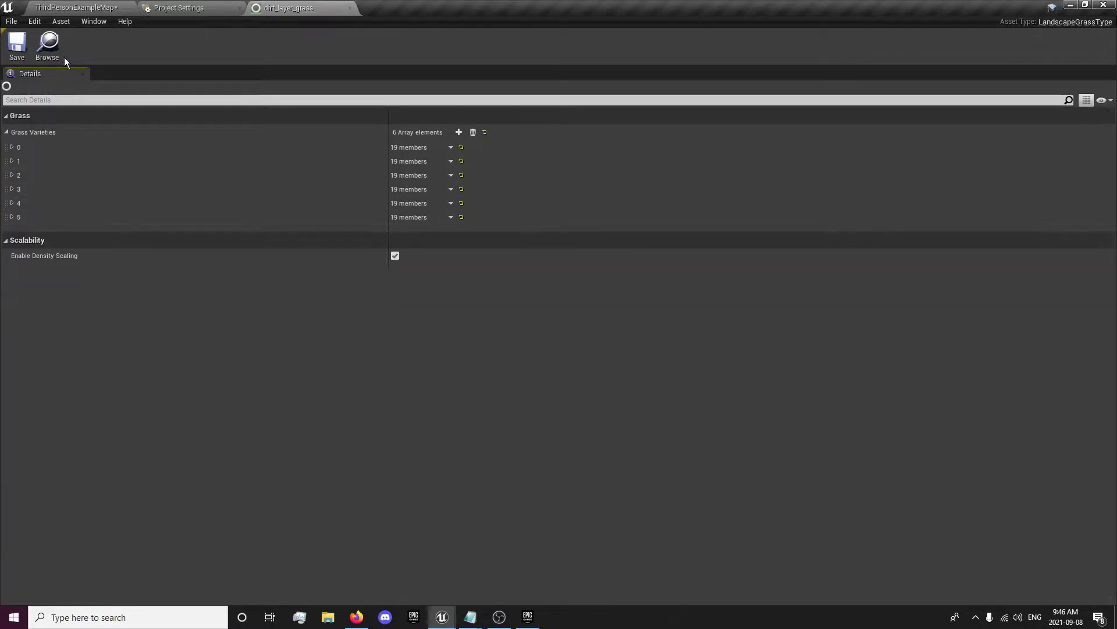
left_click(84, 6)
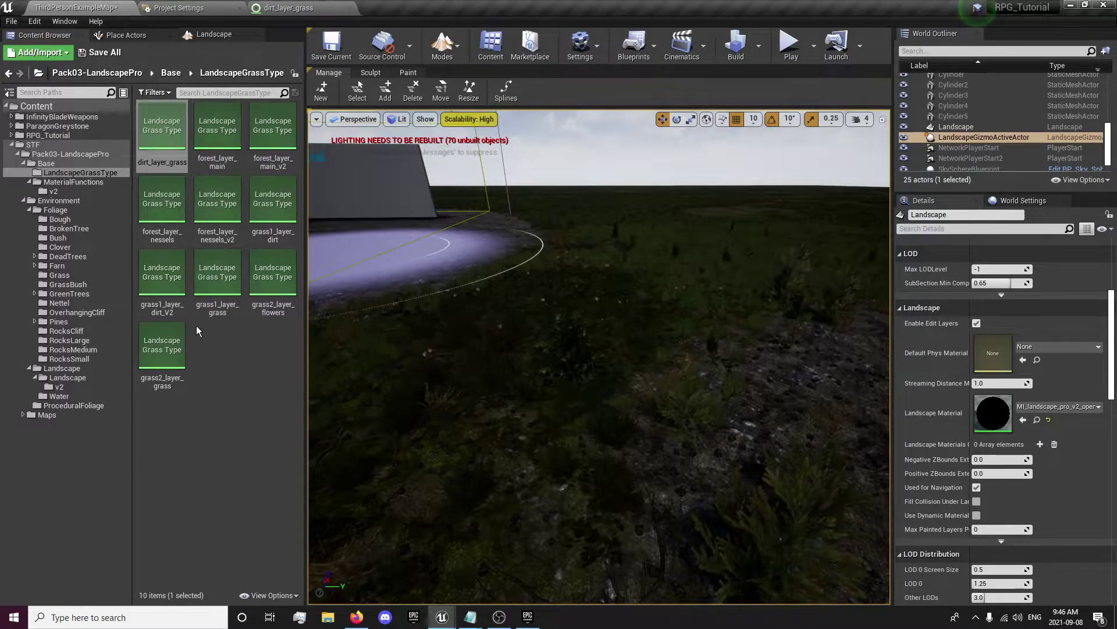
Open the grass1_layer_dirt asset, check grass varieties 0, 1, 2 and 4, and return to the level
double_click(265, 220)
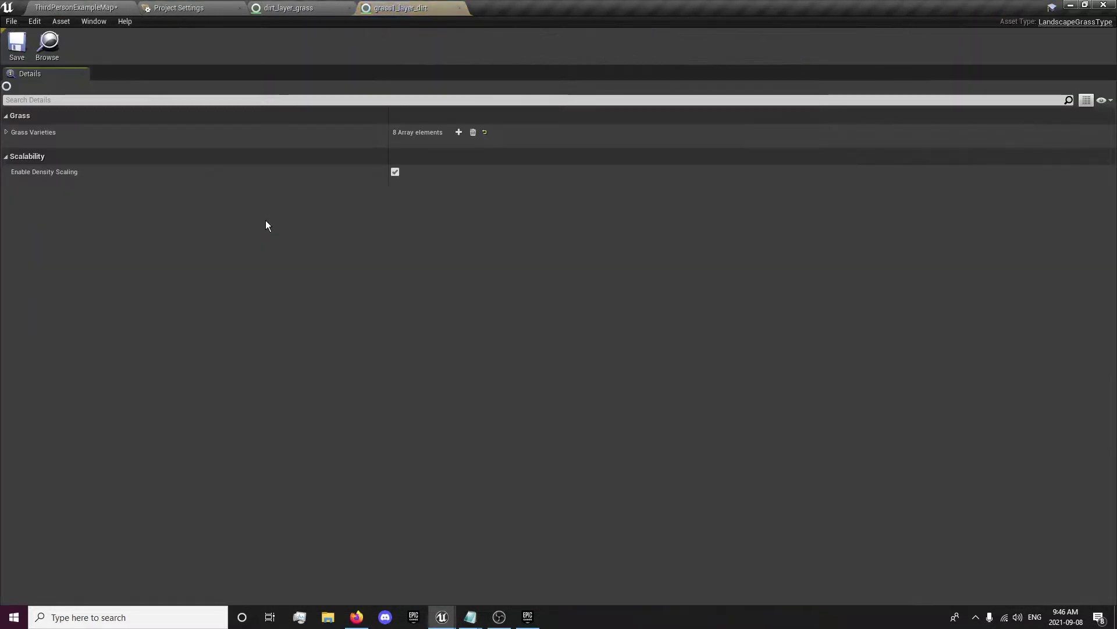
left_click(62, 133)
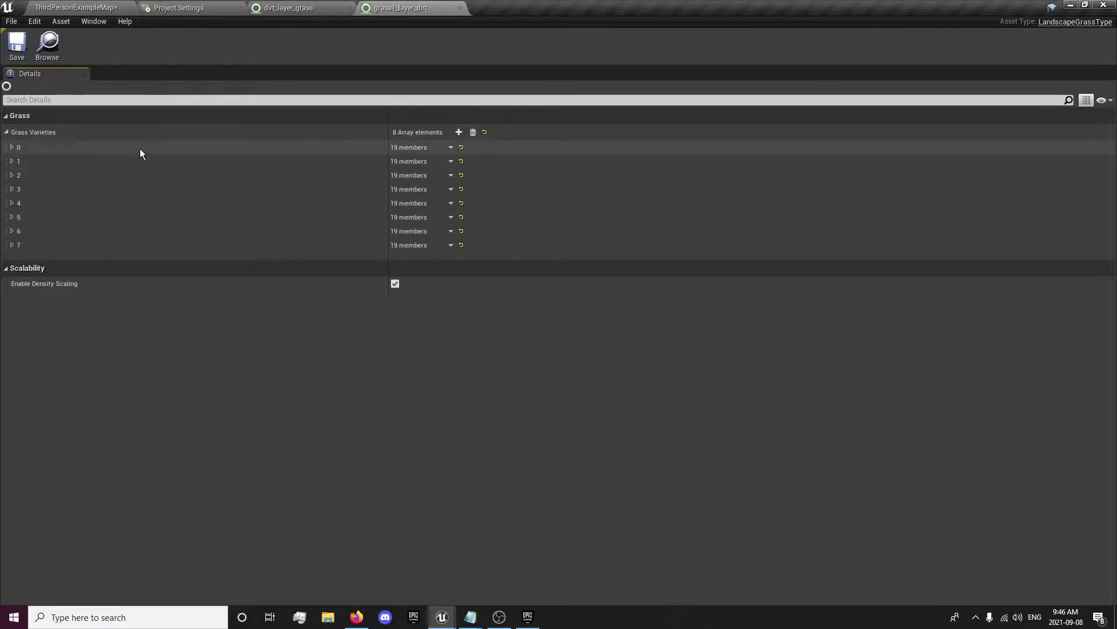
left_click(140, 148)
left_click(98, 146)
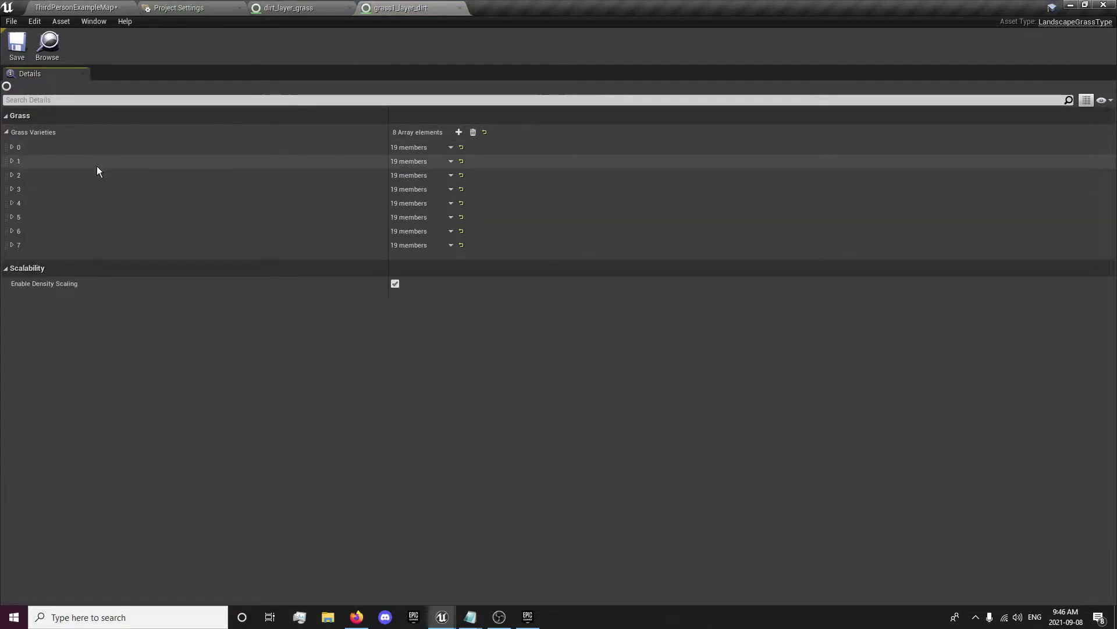
left_click(97, 166)
left_click(96, 166)
left_click(91, 179)
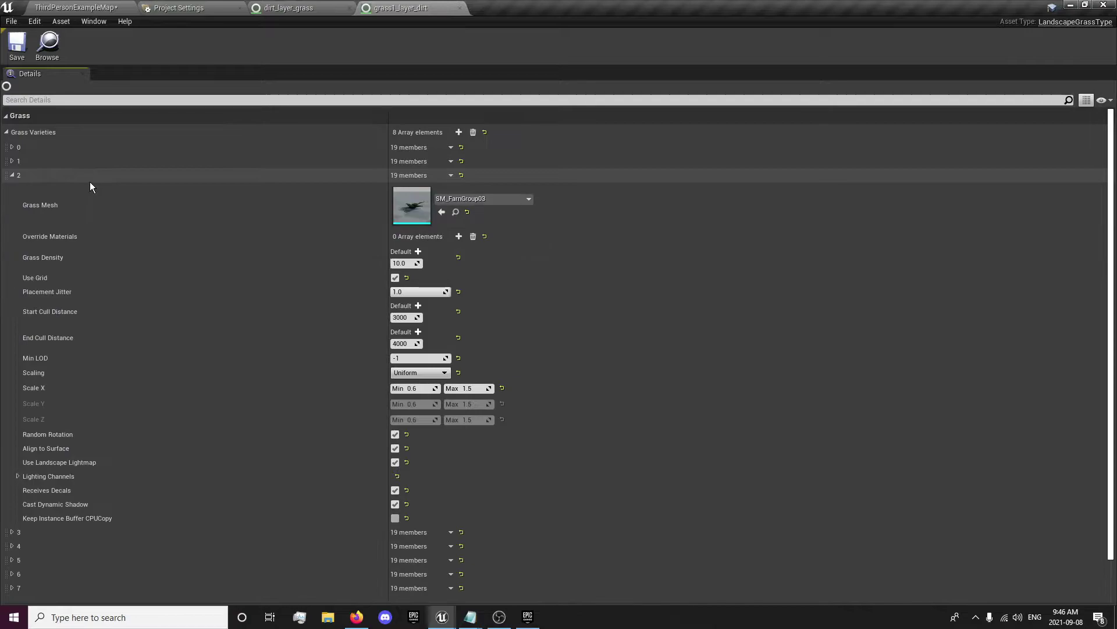
left_click(90, 180)
left_click(88, 208)
left_click(87, 207)
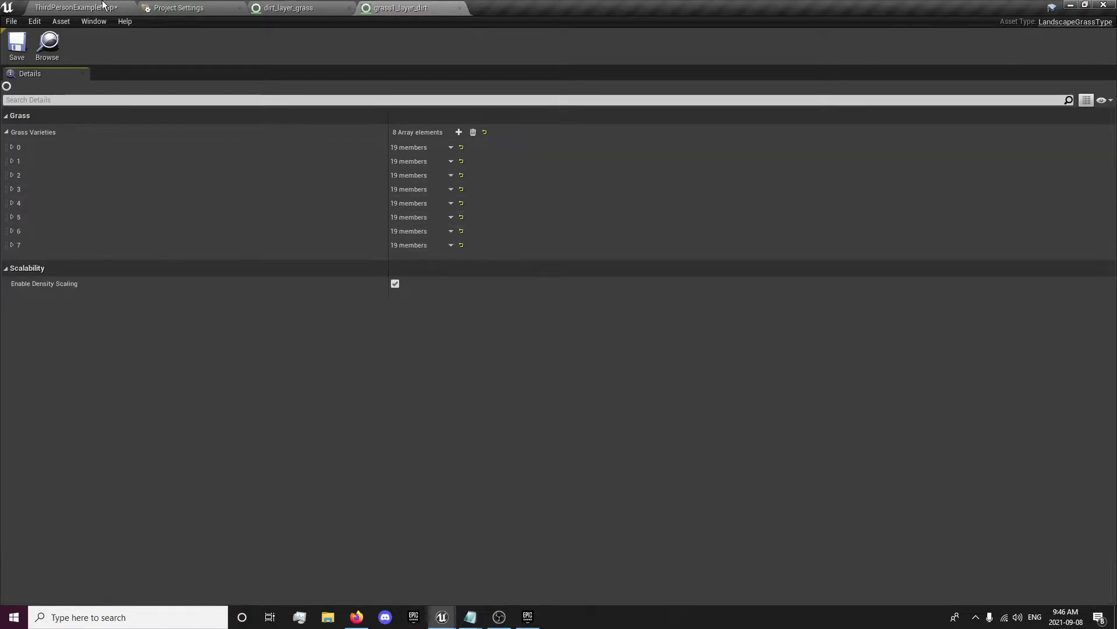
left_click(86, 7)
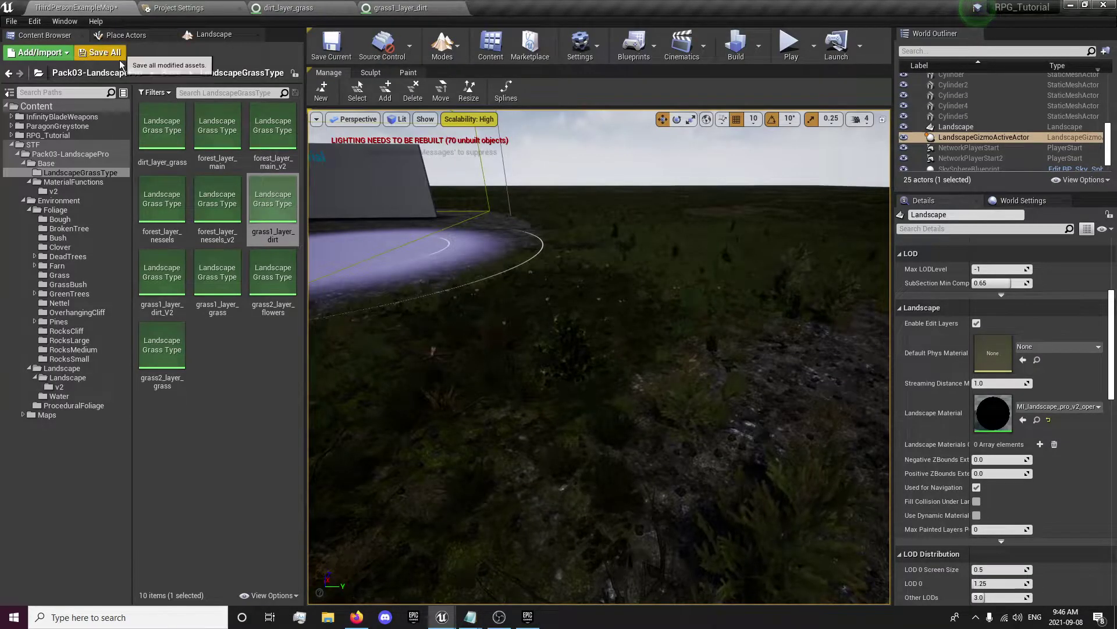
Browse from Pack03-LandscapePro to the v2 folder of landscape materials under Environment/Landscape/Landscape
left_click(172, 75)
left_click(172, 78)
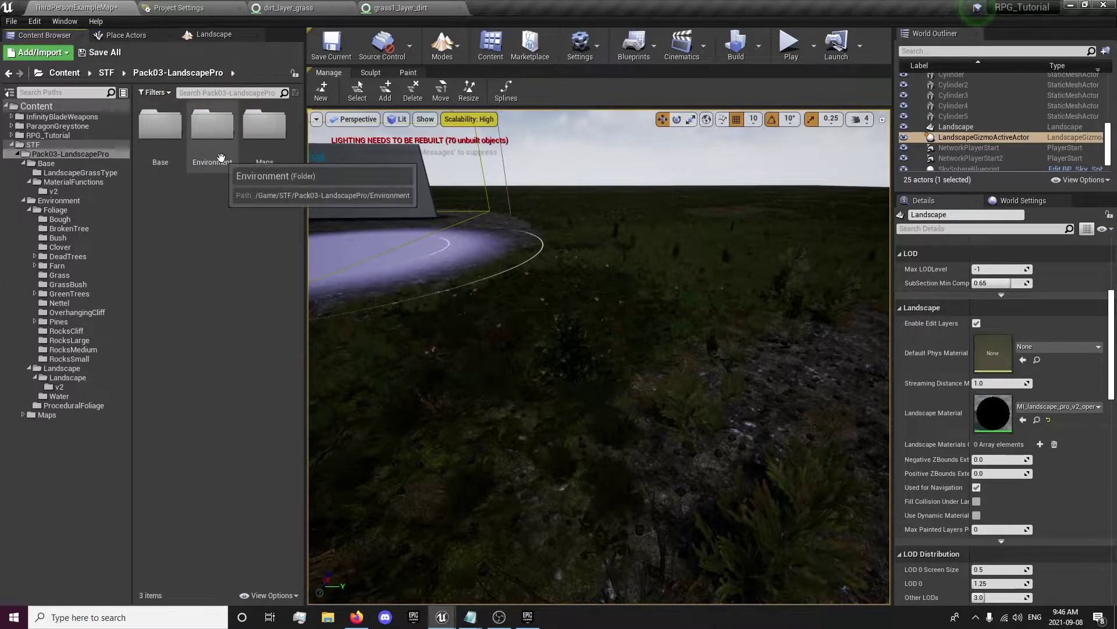
double_click(192, 160)
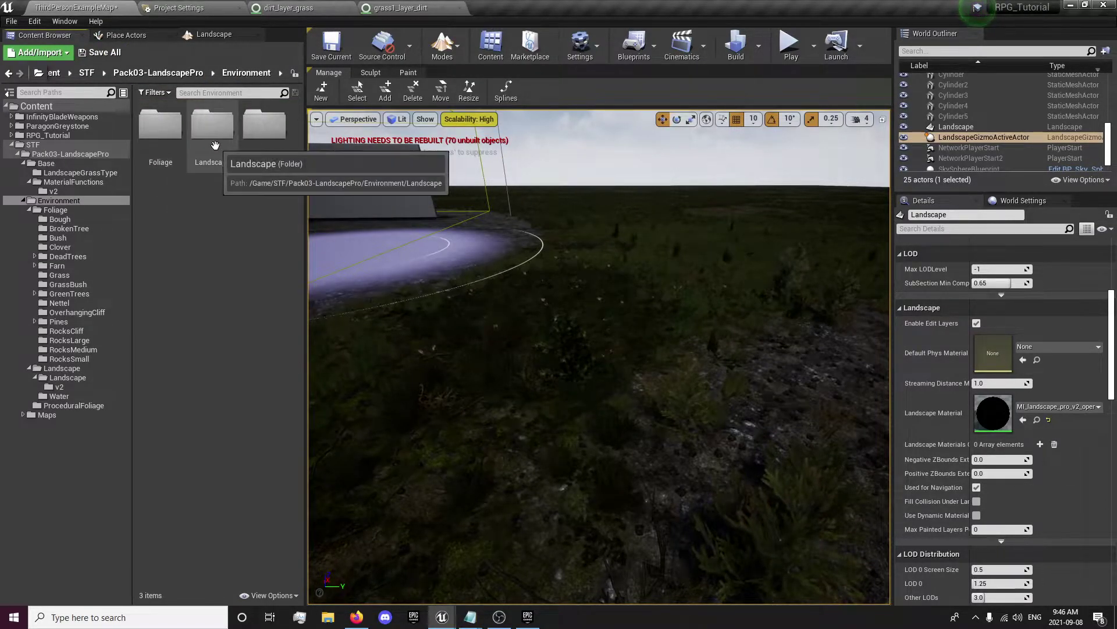
double_click(214, 162)
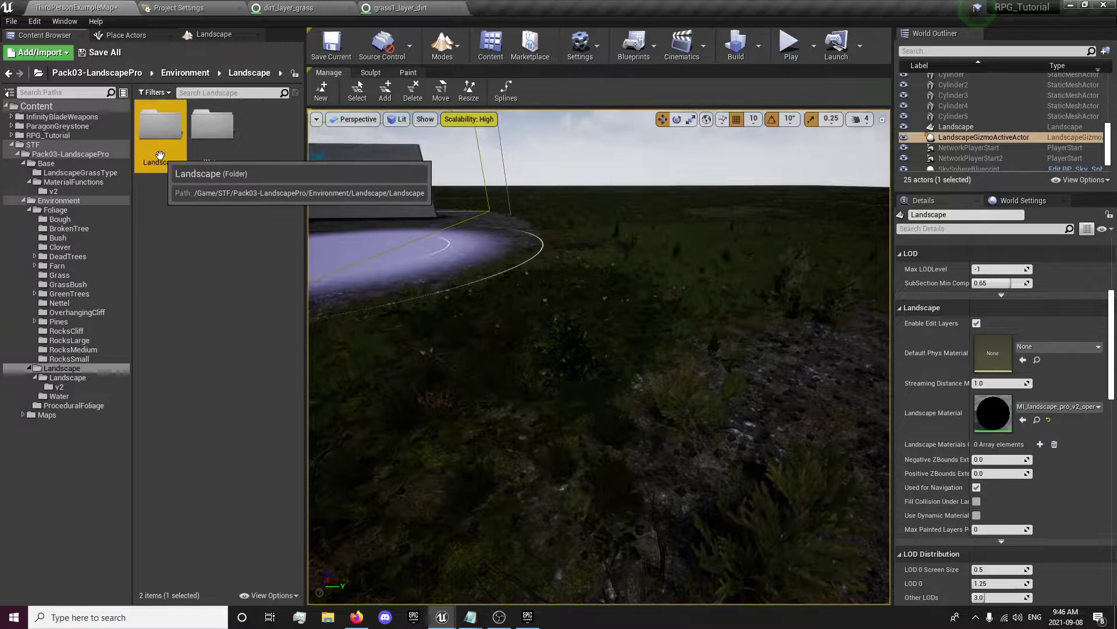
double_click(160, 156)
double_click(160, 154)
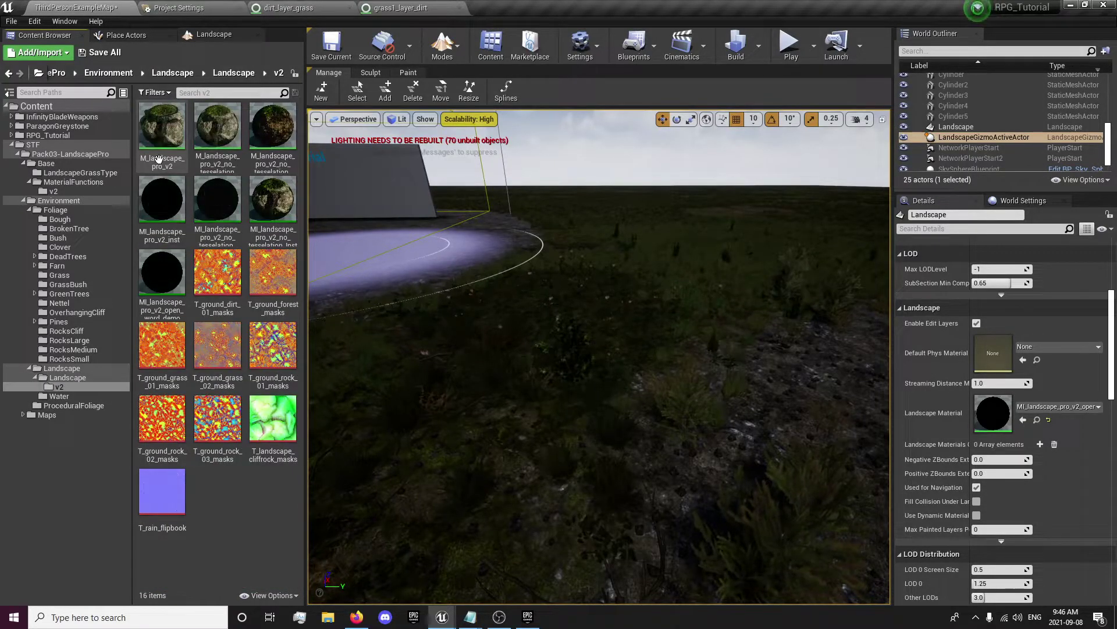
Open the MI_landscape_pro_v2_open_word_demo material instance and review its parameters down to the parent material
right_click(177, 281)
left_click(160, 267)
double_click(159, 264)
left_click_drag(1108, 152, 1115, 390)
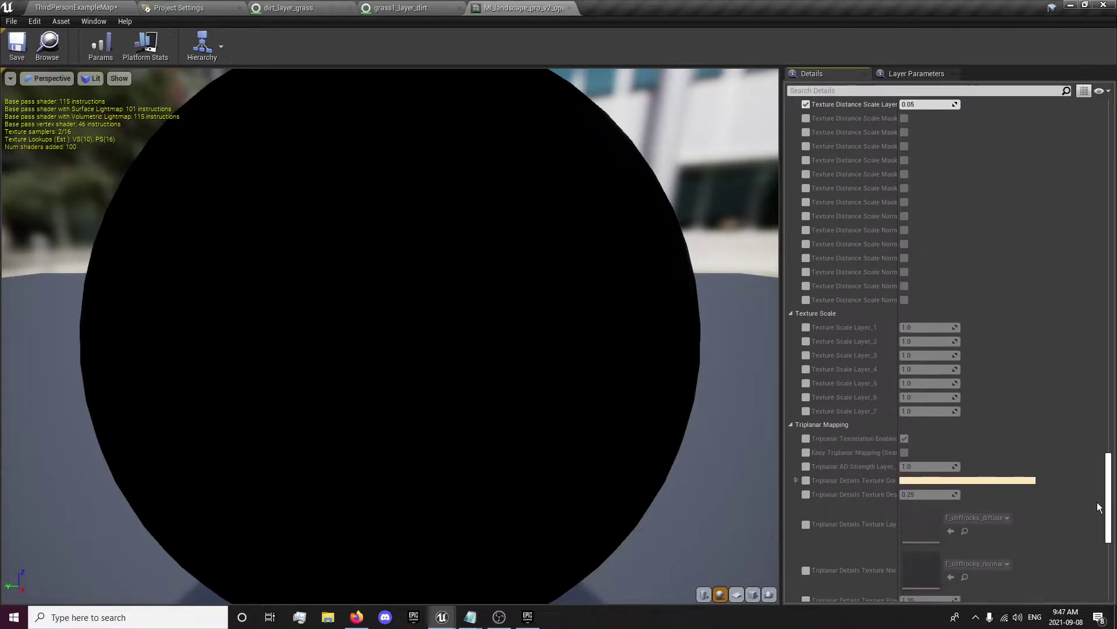
left_click_drag(1100, 548, 1106, 582)
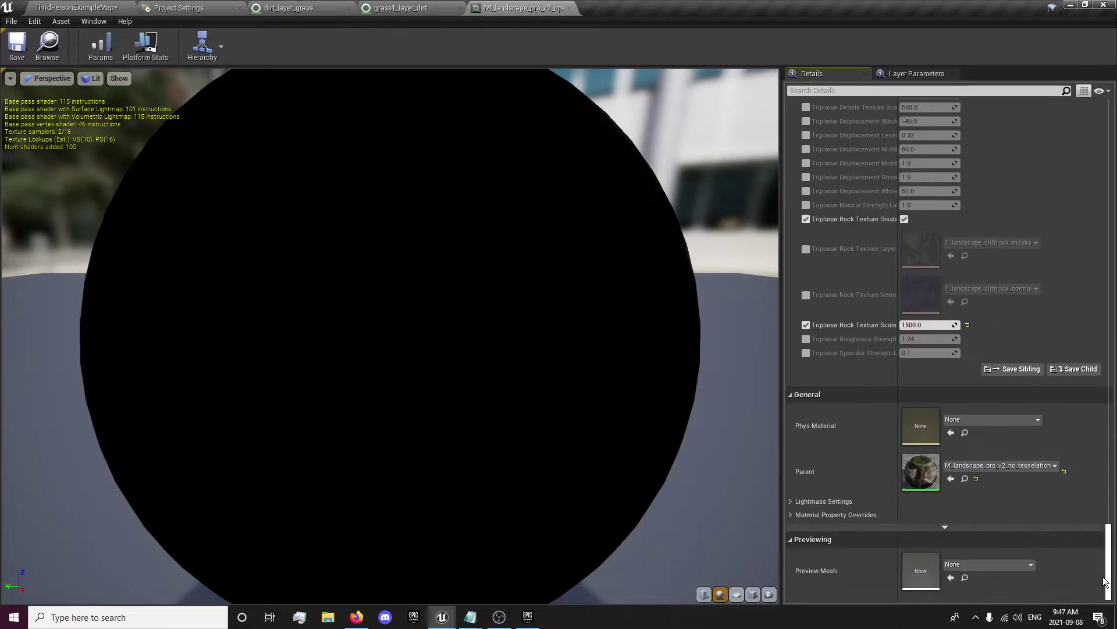
Open the parent material M_landscape_pro_v2_no_tesselation, examine its Layer_2 and Puddles nodes, and close it
left_click(965, 481)
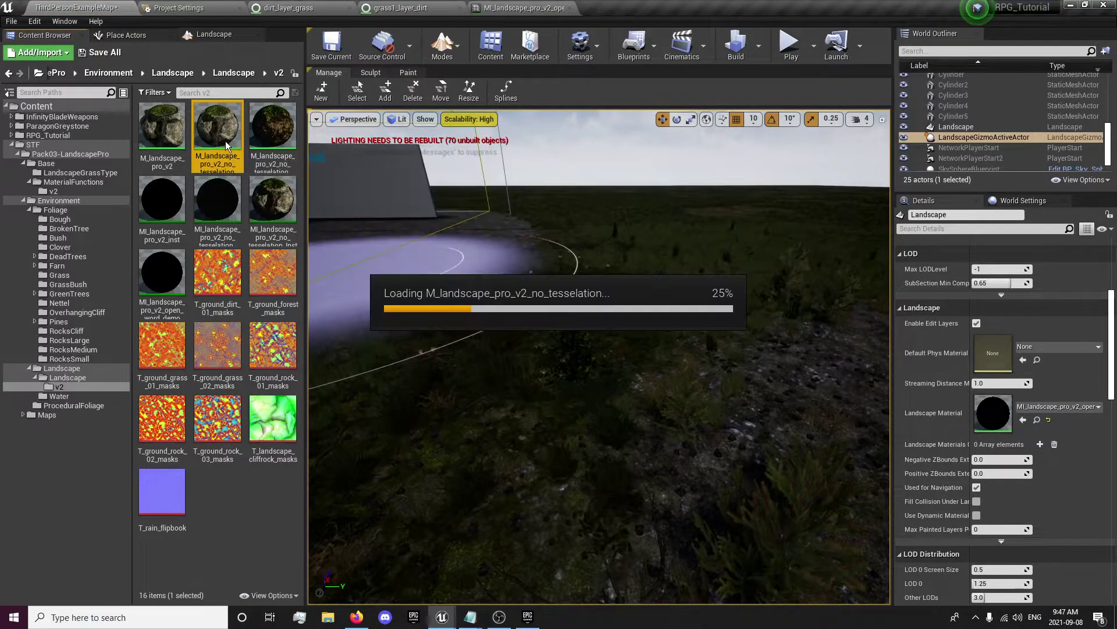
scroll(506, 407, "down", 5)
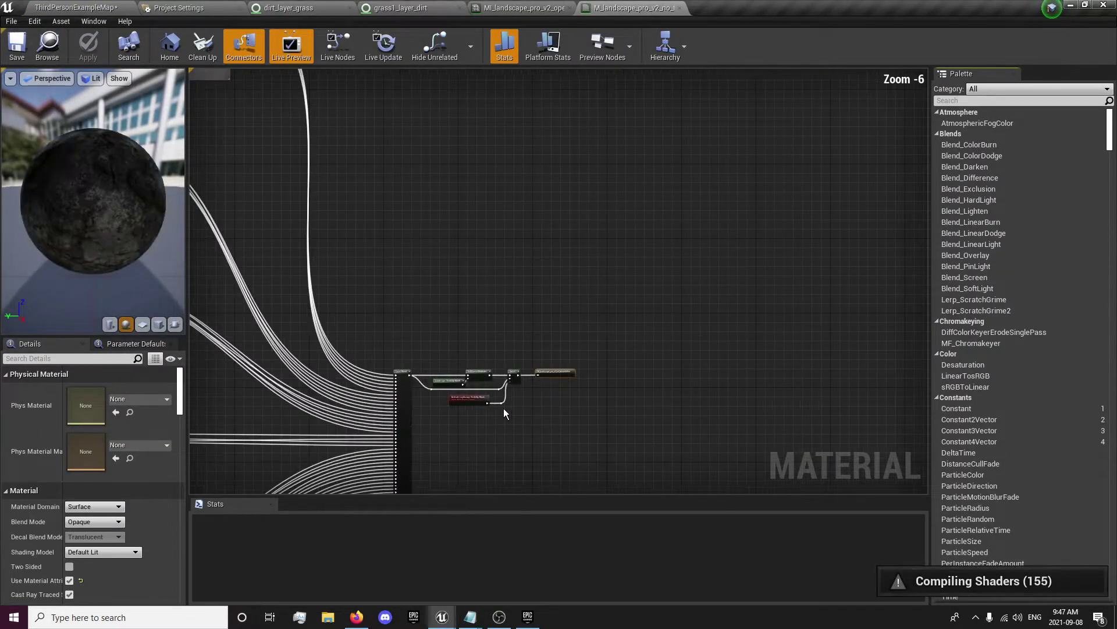
right_click_drag(497, 411, 924, 161)
scroll(434, 365, "up", 2)
scroll(434, 365, "up", 1)
scroll(436, 365, "down", 6)
right_click_drag(469, 411, 838, 589)
scroll(401, 341, "up", 3)
scroll(404, 372, "up", 2)
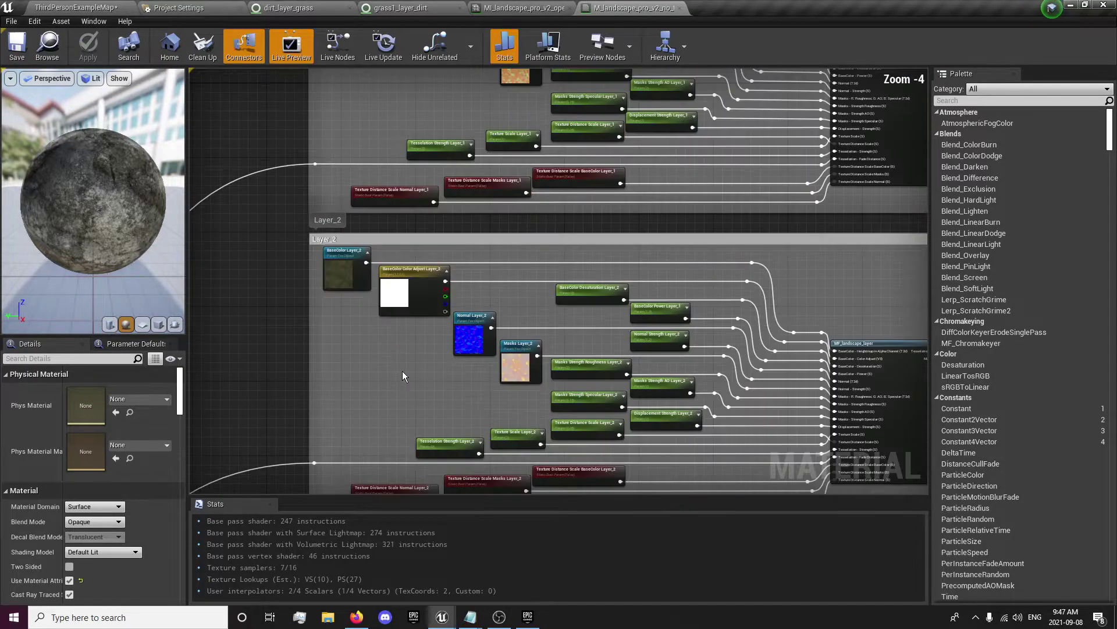
right_click_drag(435, 400, 0, 322)
right_click_drag(373, 289, 372, 289)
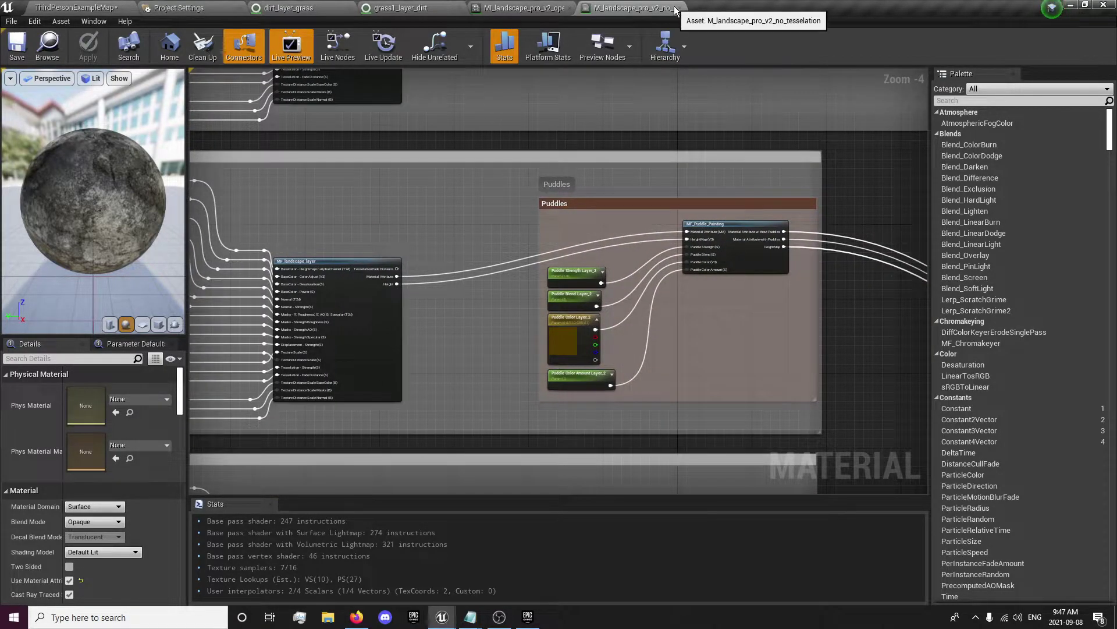
left_click(677, 8)
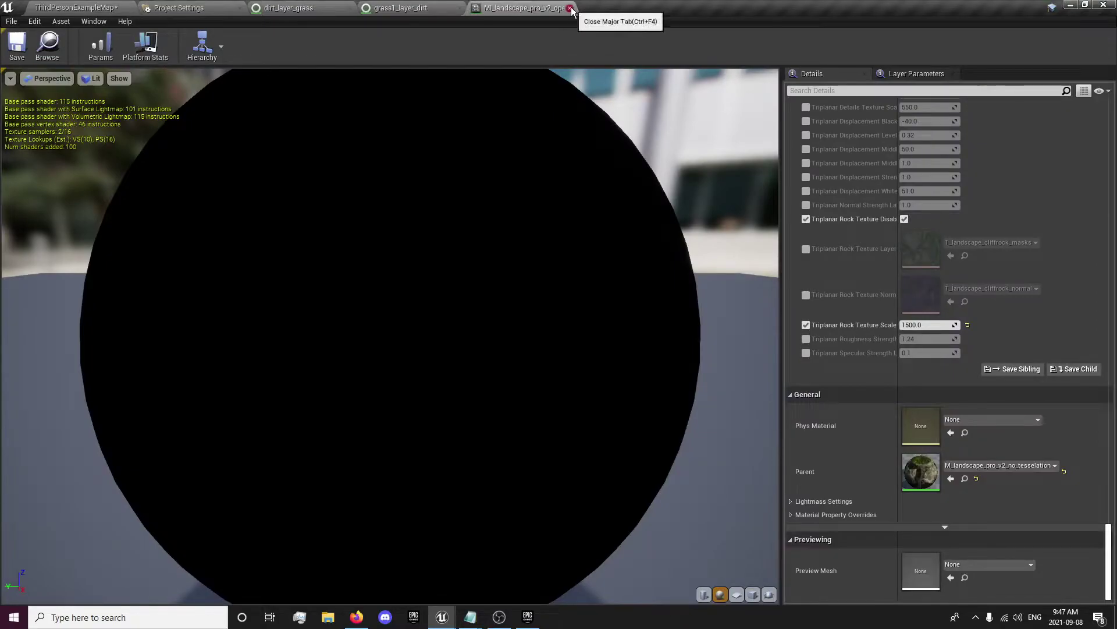
Go back to dirt_layer_grass and review the settings of its grass variety 0 again
left_click(309, 8)
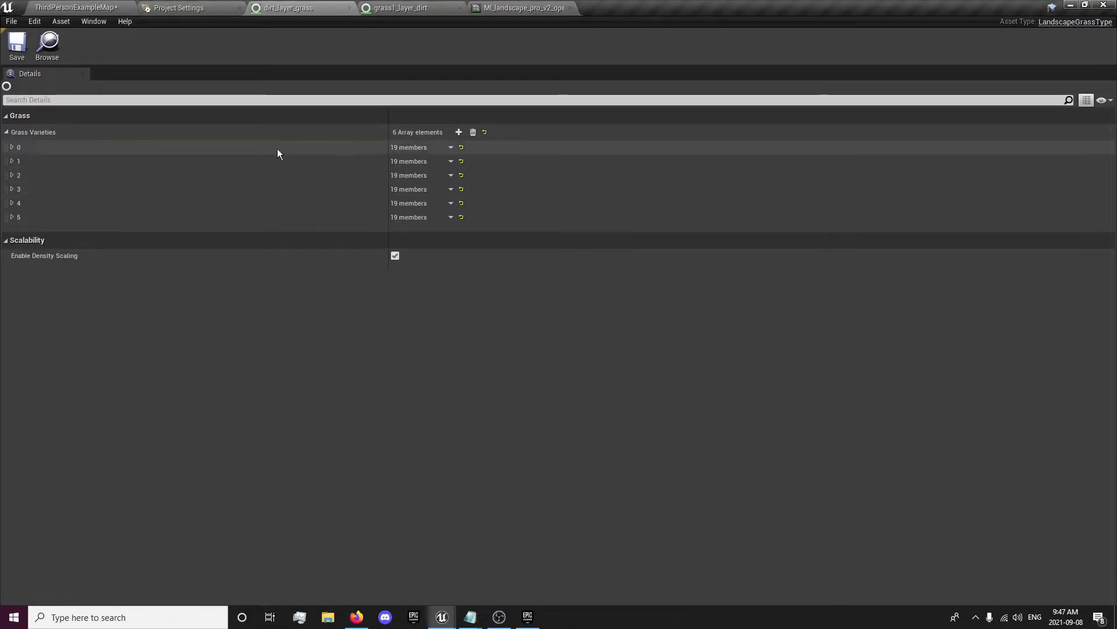
left_click(128, 146)
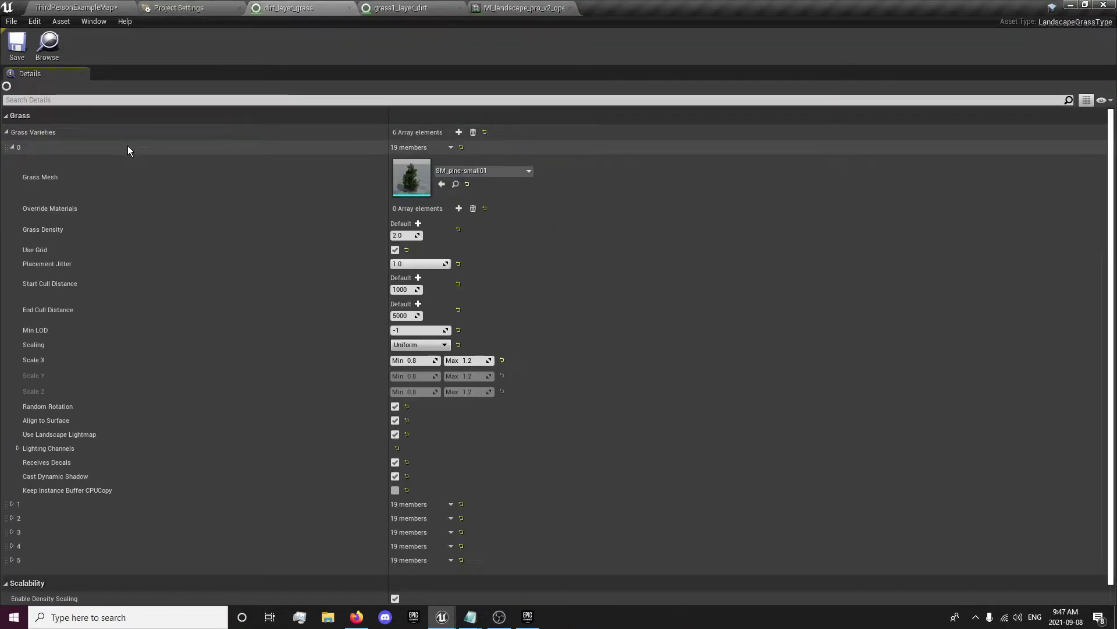
left_click(78, 147)
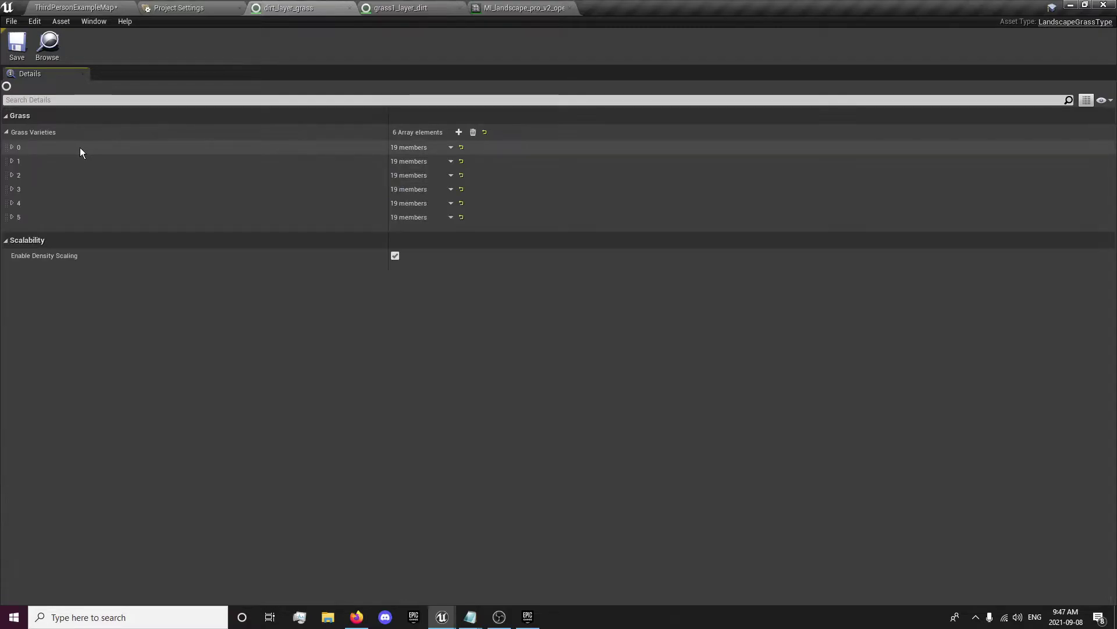
Close the dirt_layer_grass and grass1_layer_dirt editors and save the ThirdPersonExampleMap level
left_click(349, 8)
left_click(348, 8)
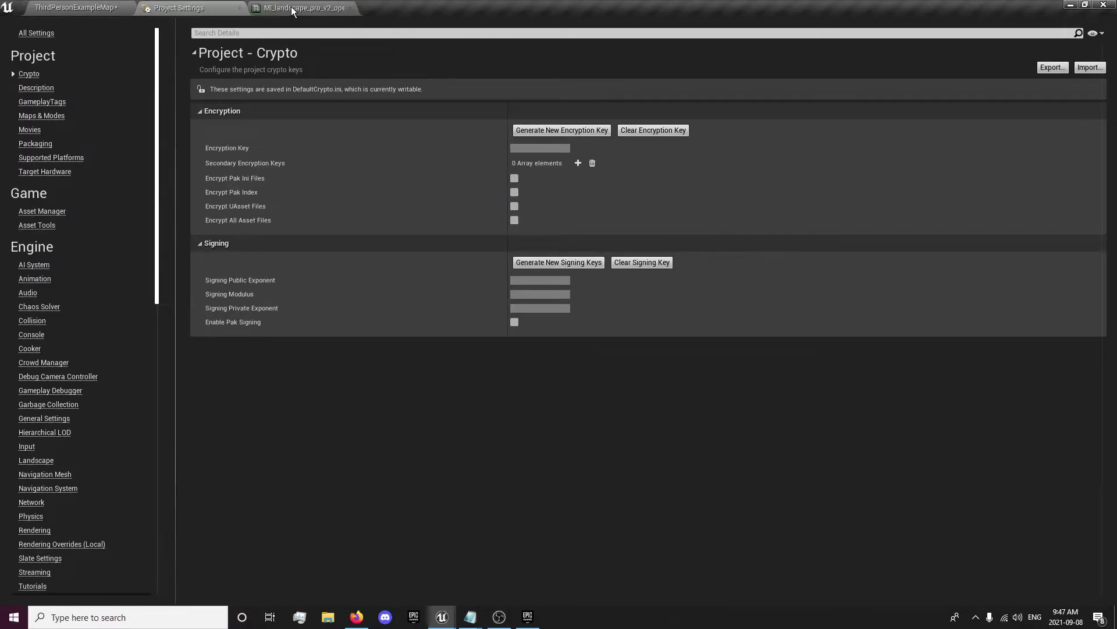
left_click(108, 6)
left_click(99, 52)
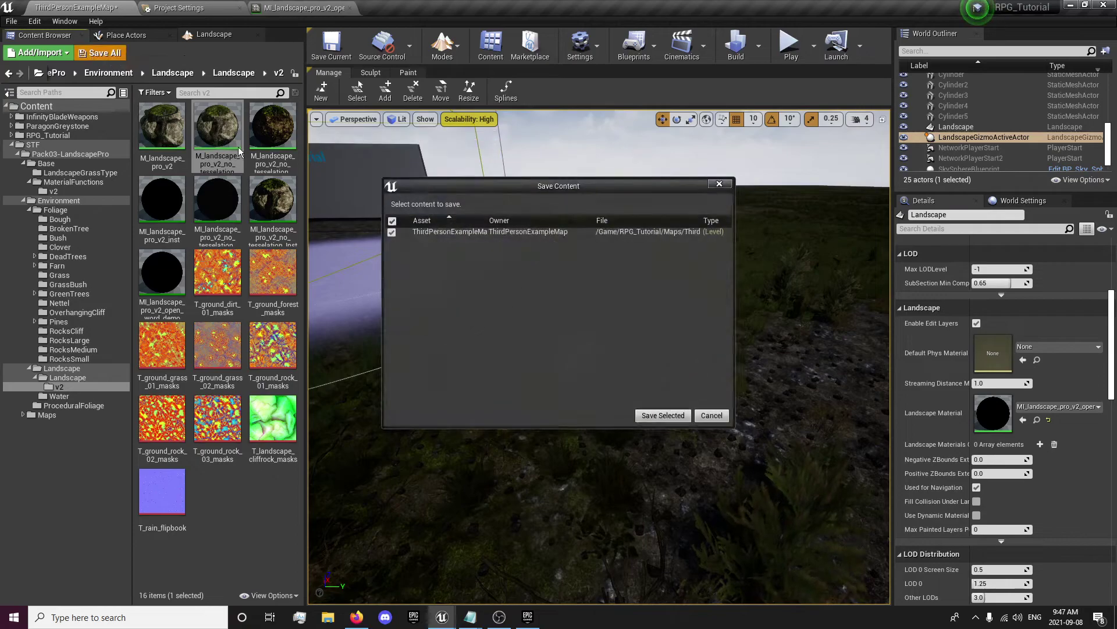
left_click(640, 415)
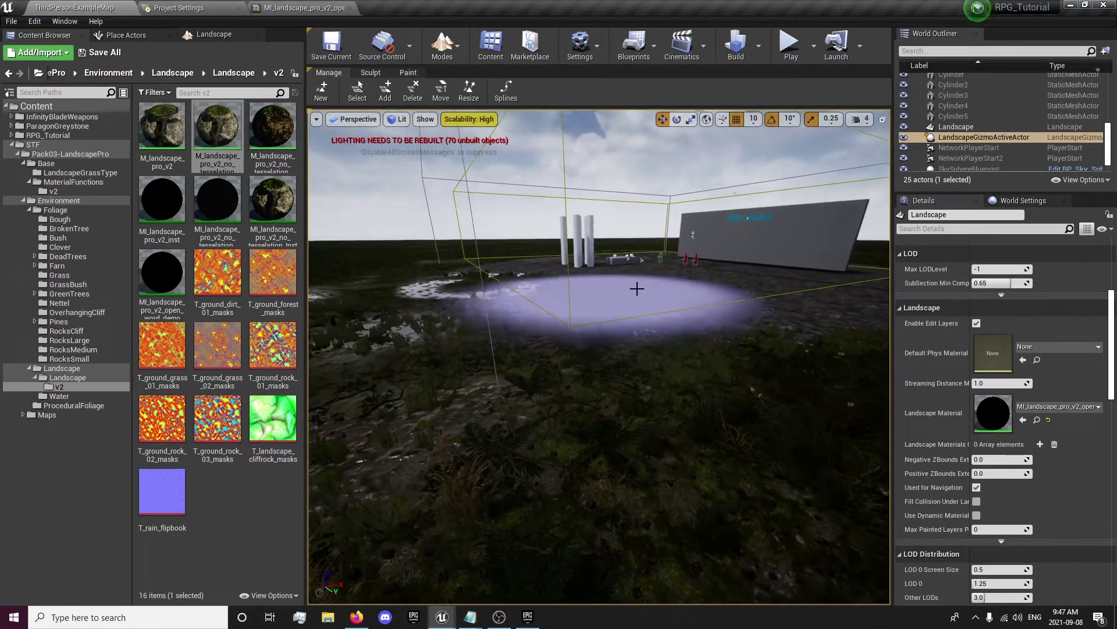
mouse_move(637, 289)
right_mouse_down()
mouse_move(644, 312)
mouse_move(596, 333)
right_mouse_up()
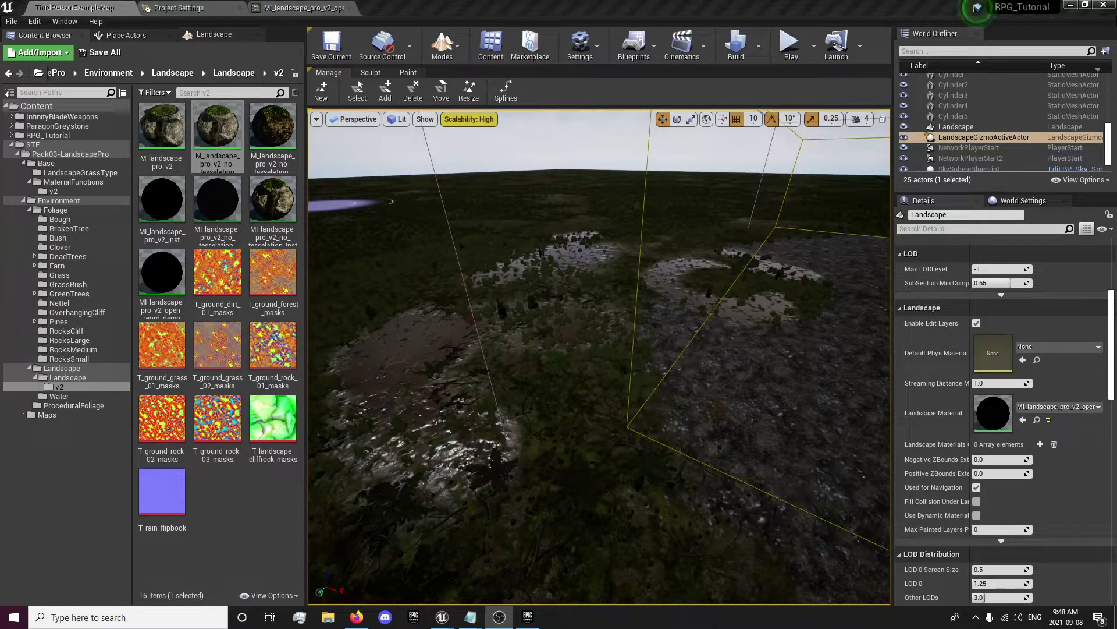
Try sculpting a tall hill on the grassy landscape outside the arena, and undo the sculpt stroke
left_click(439, 43)
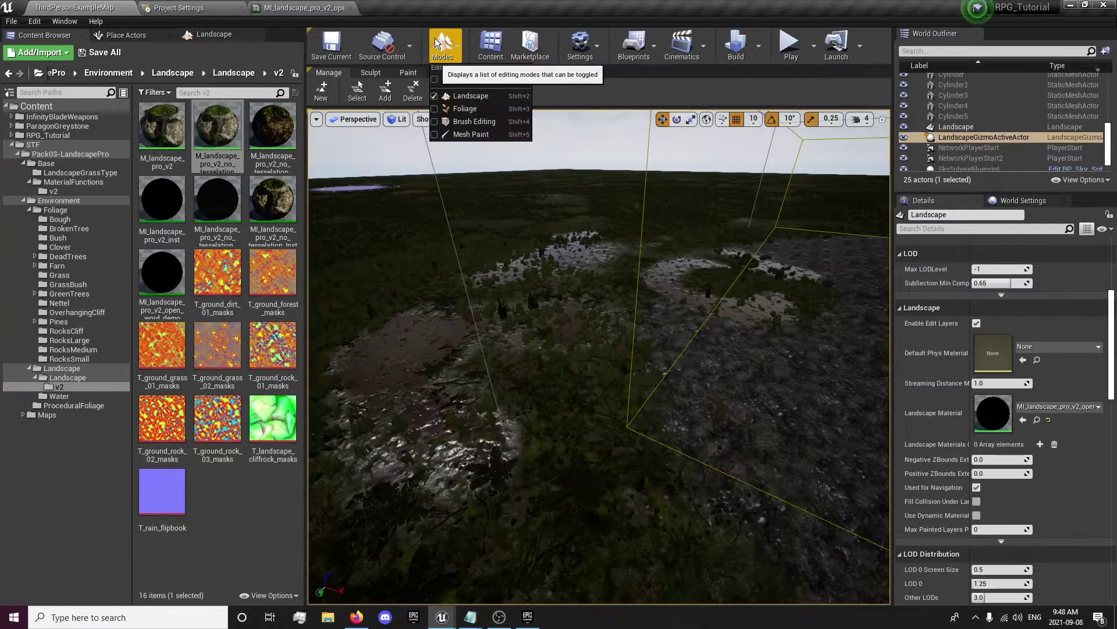
left_click(469, 97)
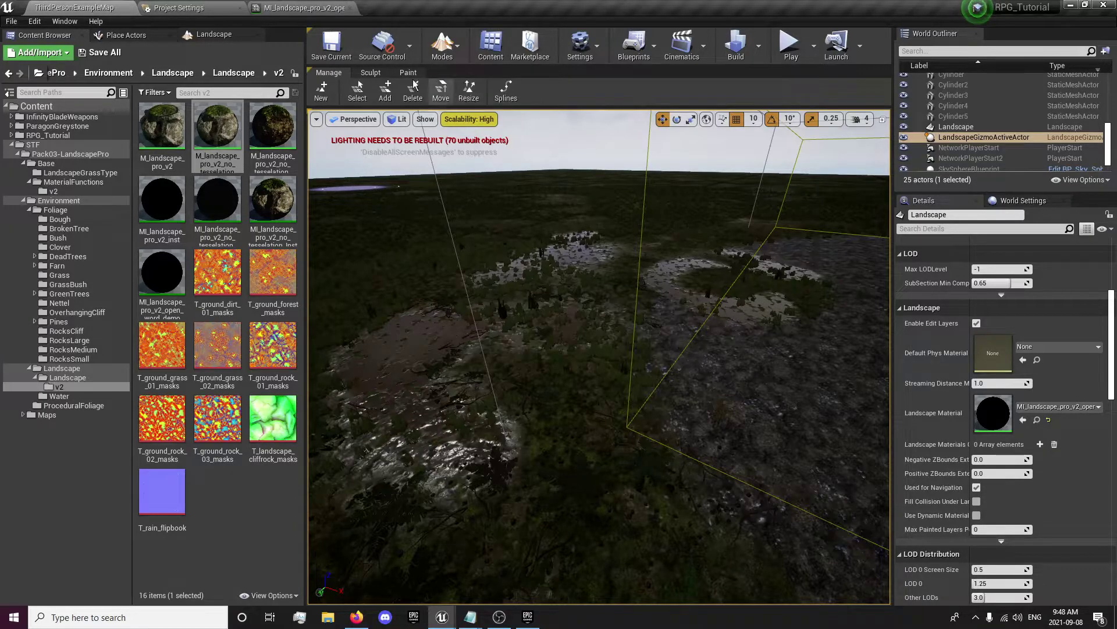
left_click(377, 73)
mouse_move(605, 350)
right_mouse_down()
mouse_move(594, 466)
mouse_move(559, 483)
right_mouse_up()
scroll(771, 436, "down", 5)
mouse_move(601, 324)
left_mouse_down()
mouse_move(679, 312)
mouse_move(595, 291)
left_mouse_up()
mouse_move(573, 348)
right_mouse_down()
mouse_move(536, 352)
mouse_move(594, 343)
mouse_move(573, 347)
right_mouse_up()
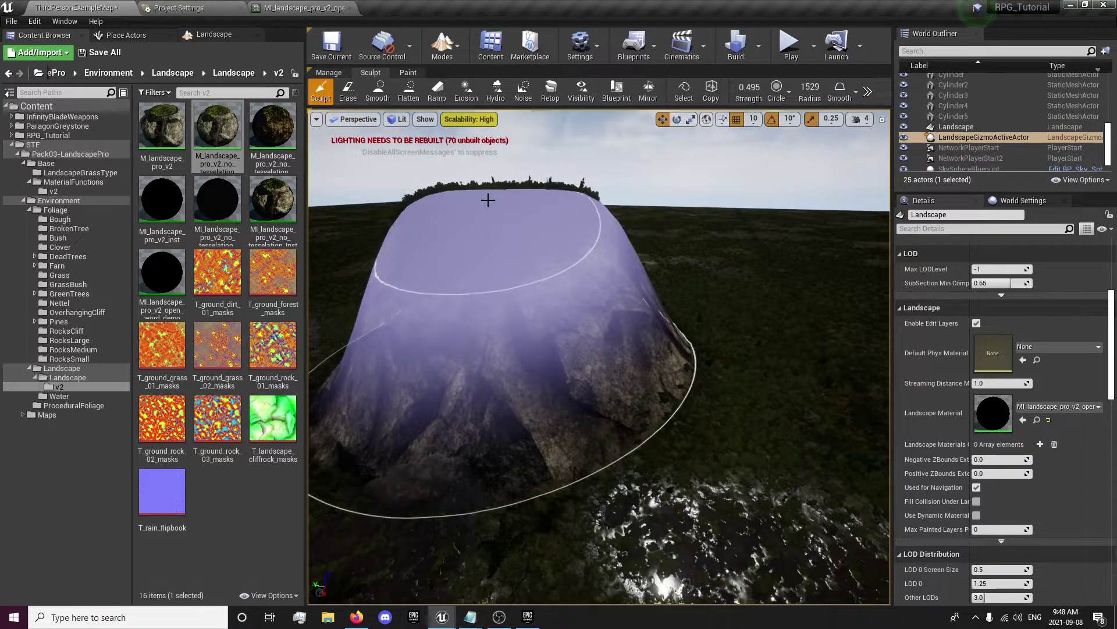
key("ctrl+z")
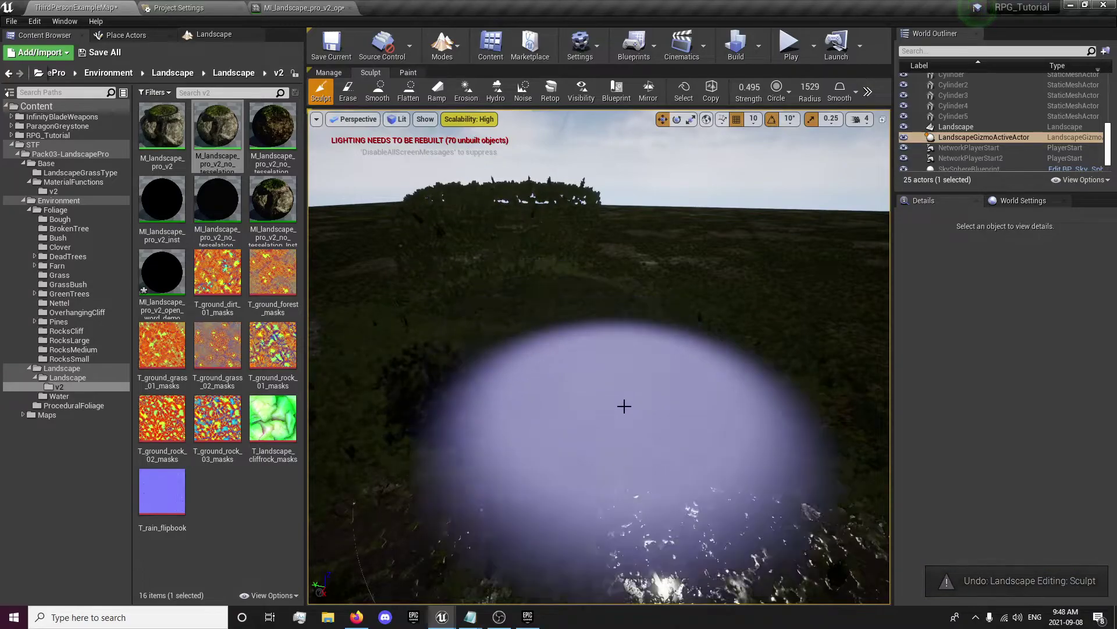
scroll(596, 387, "up", 3)
right_click_drag(596, 387, 687, 385)
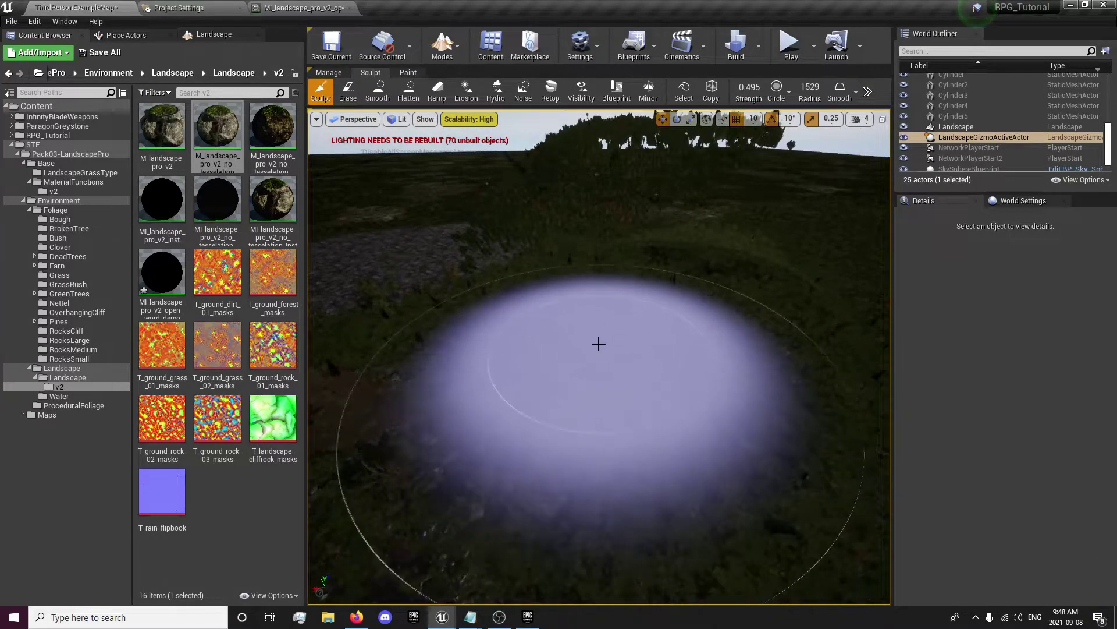
Play-test the level by running and jumping the character from the arena onto the painted landscape, and end the session
left_click(791, 44)
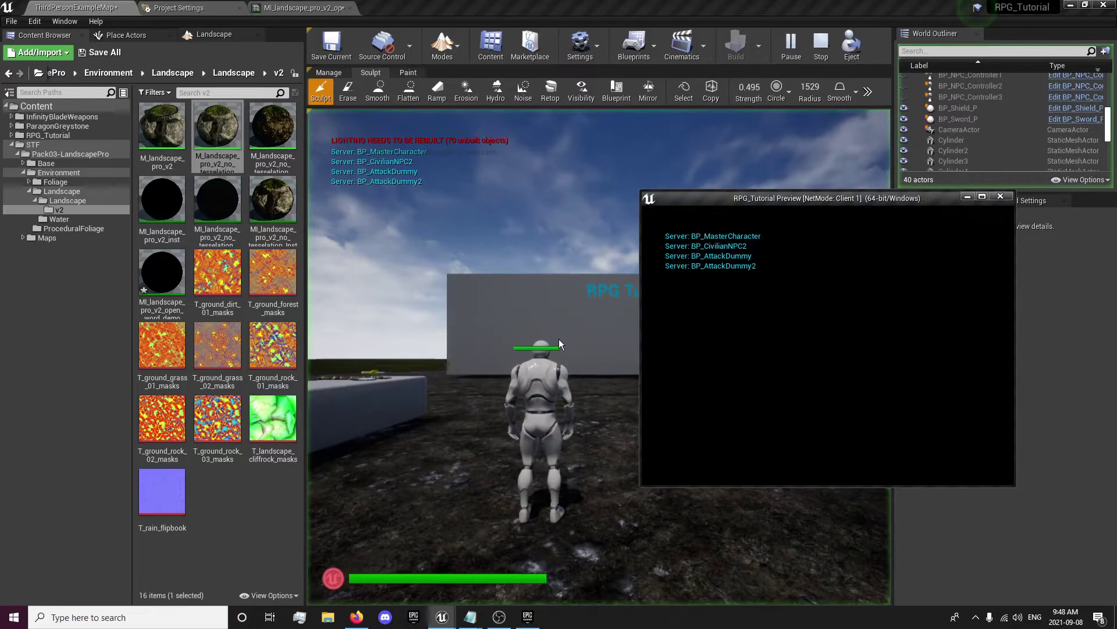
key("w")
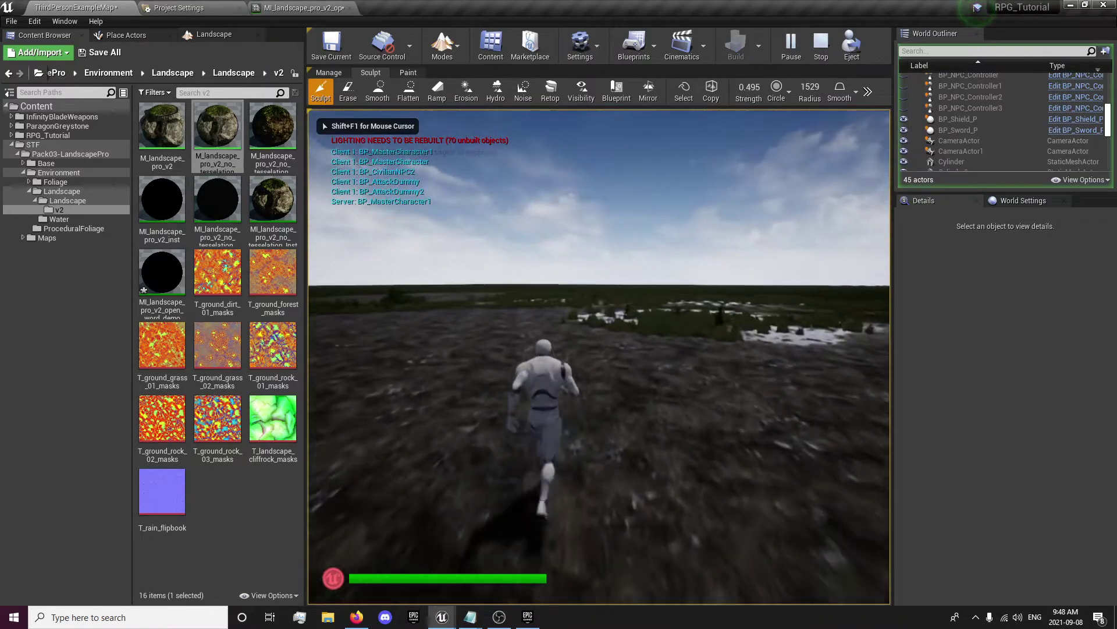
key("space")
key("space")
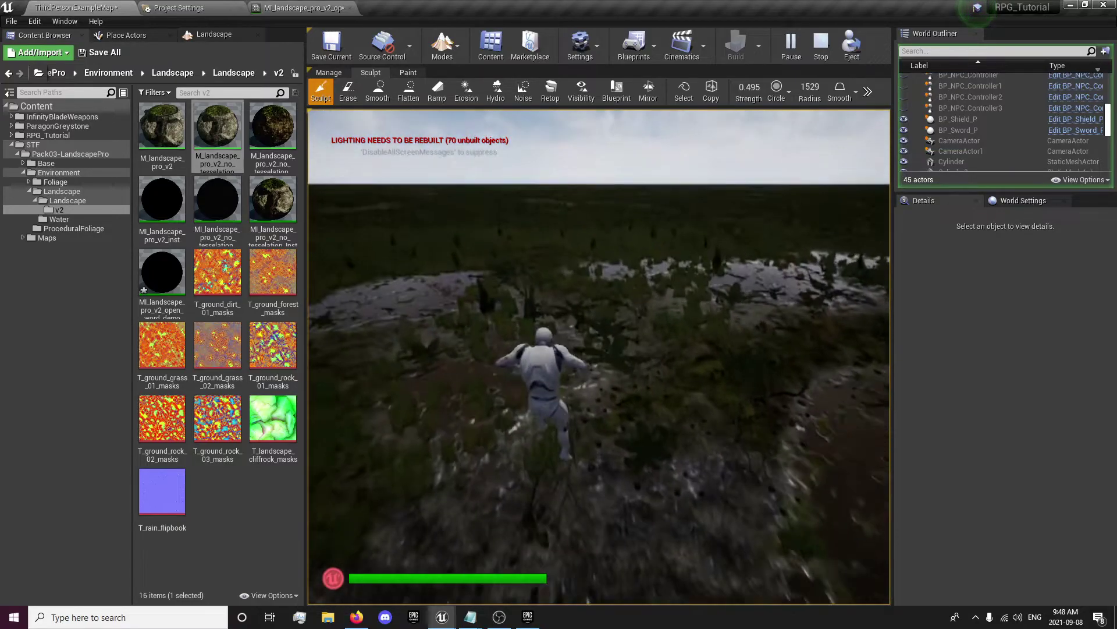
key("Escape")
mouse_move(780, 460)
right_mouse_down()
mouse_move(876, 437)
mouse_move(792, 582)
mouse_move(850, 541)
right_mouse_up()
key("w")
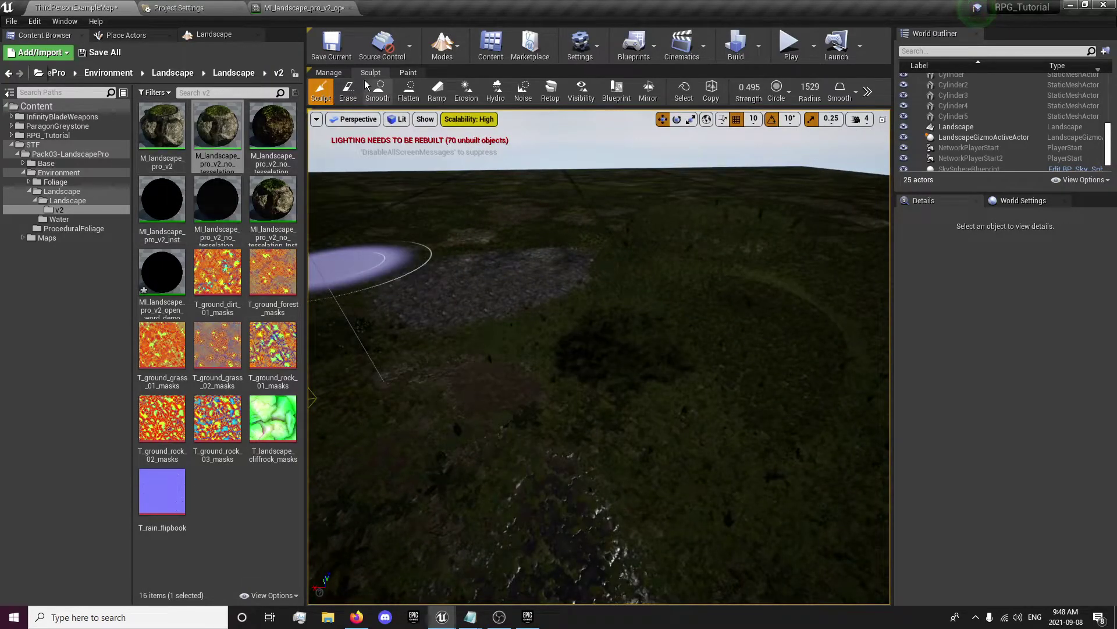
Try painting a landscape layer stroke across the grass beside the gravel patch, and undo it
left_click(401, 72)
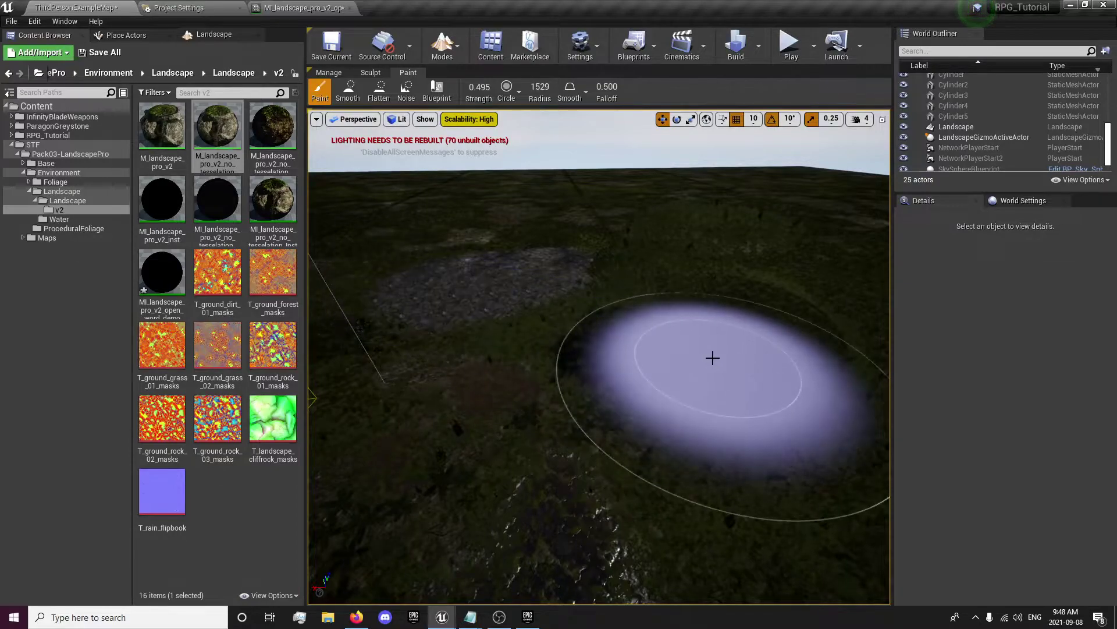
mouse_move(726, 393)
left_mouse_down()
mouse_move(604, 299)
mouse_move(571, 290)
mouse_move(582, 295)
left_mouse_up()
key("ctrl+z")
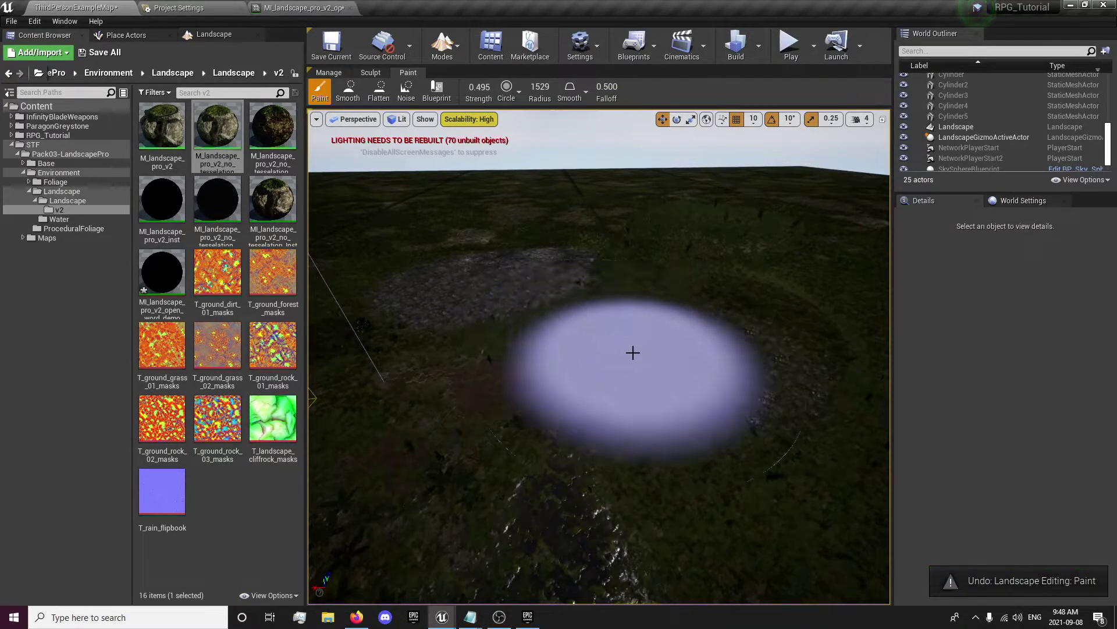
Save the modified landscape material instance together with the ThirdPersonExampleMap level
left_click(99, 53)
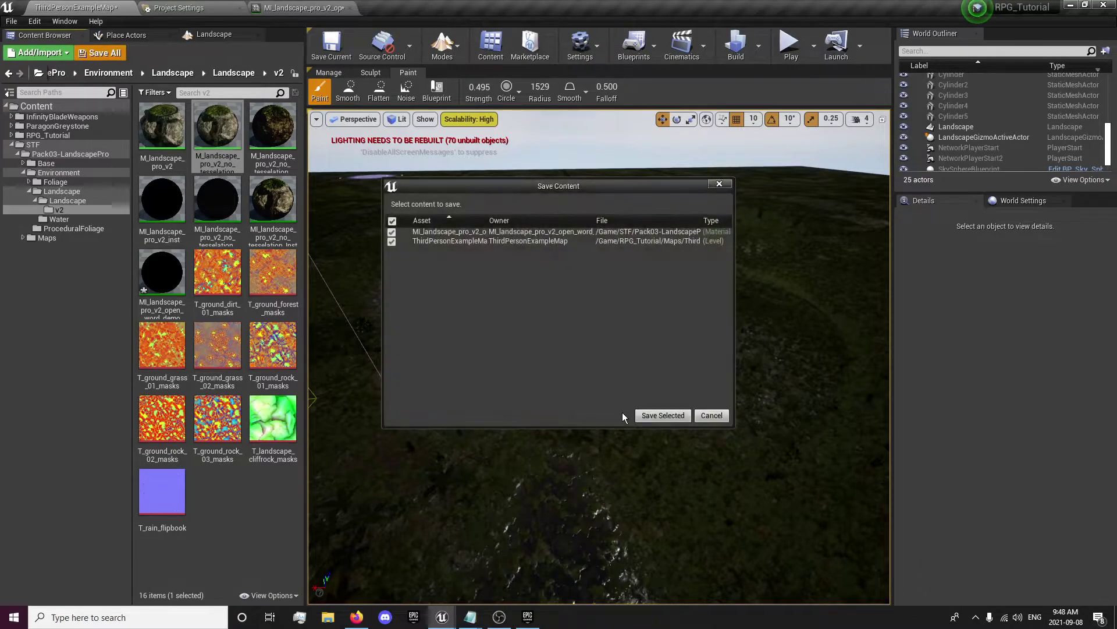
left_click(663, 416)
mouse_move(549, 379)
right_mouse_down()
mouse_move(549, 341)
mouse_move(600, 382)
mouse_move(551, 399)
right_mouse_up()
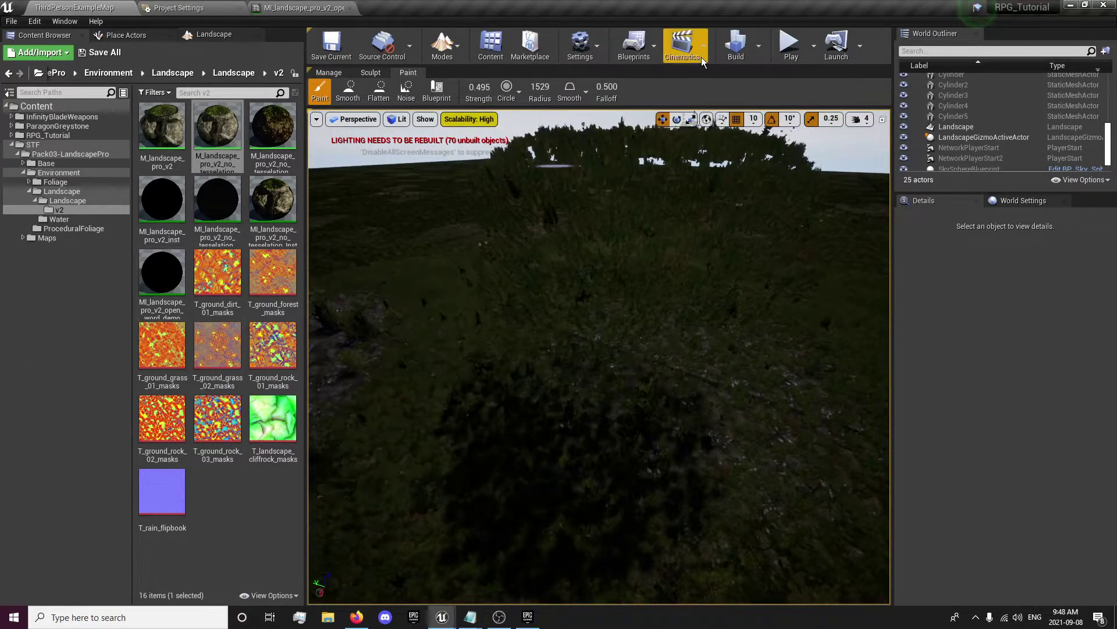
Review the available build options, including Build Lighting Only and Build Grass Maps, without starting a build
left_click(759, 51)
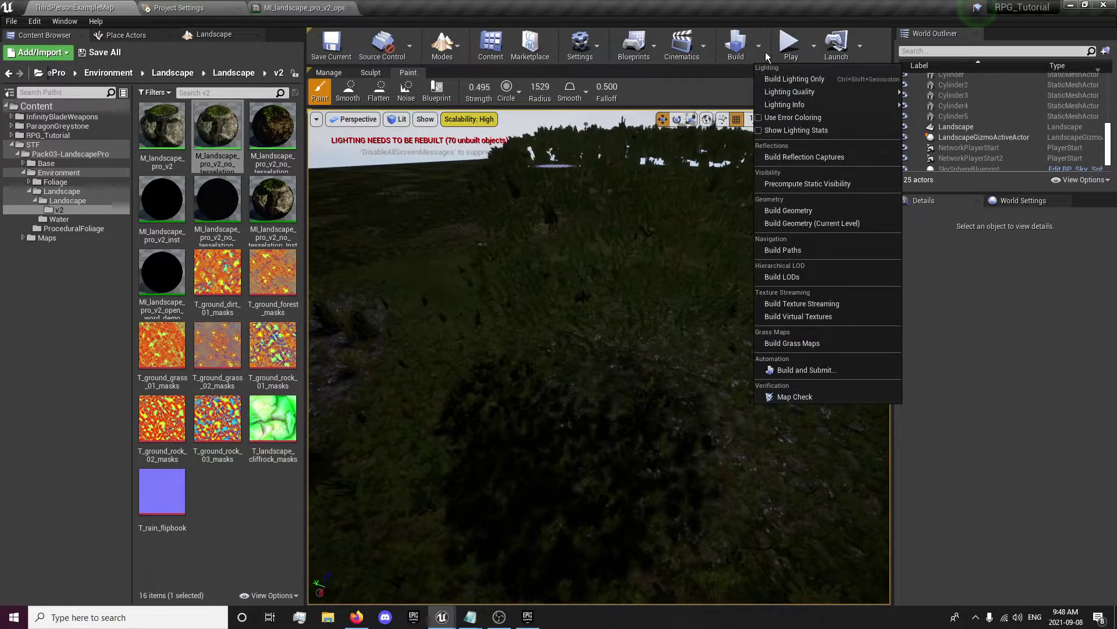
left_click(759, 51)
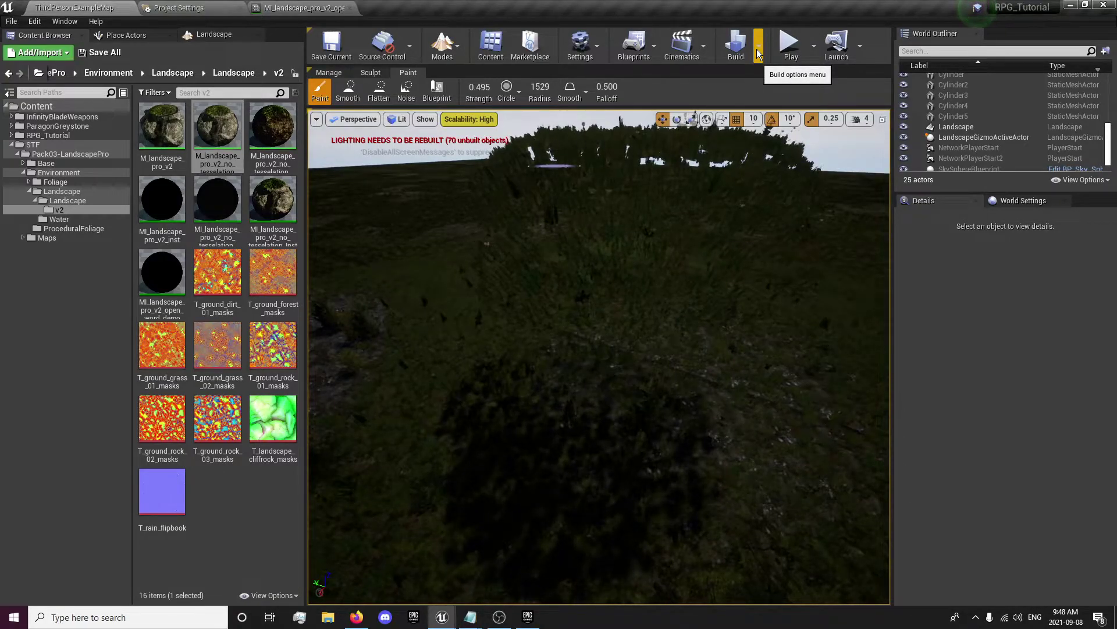
mouse_move(574, 320)
right_mouse_down()
mouse_move(477, 384)
mouse_move(414, 402)
mouse_move(396, 393)
mouse_move(437, 366)
right_mouse_up()
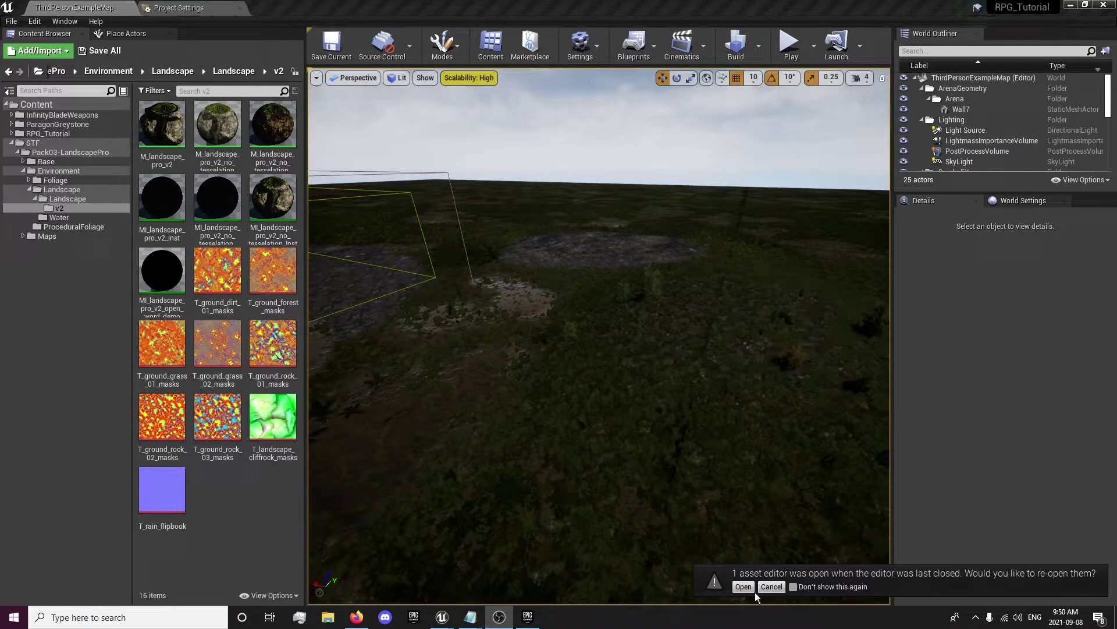
Reopen the material instance editor from the last session and return to the ThirdPersonExampleMap level
left_click(744, 587)
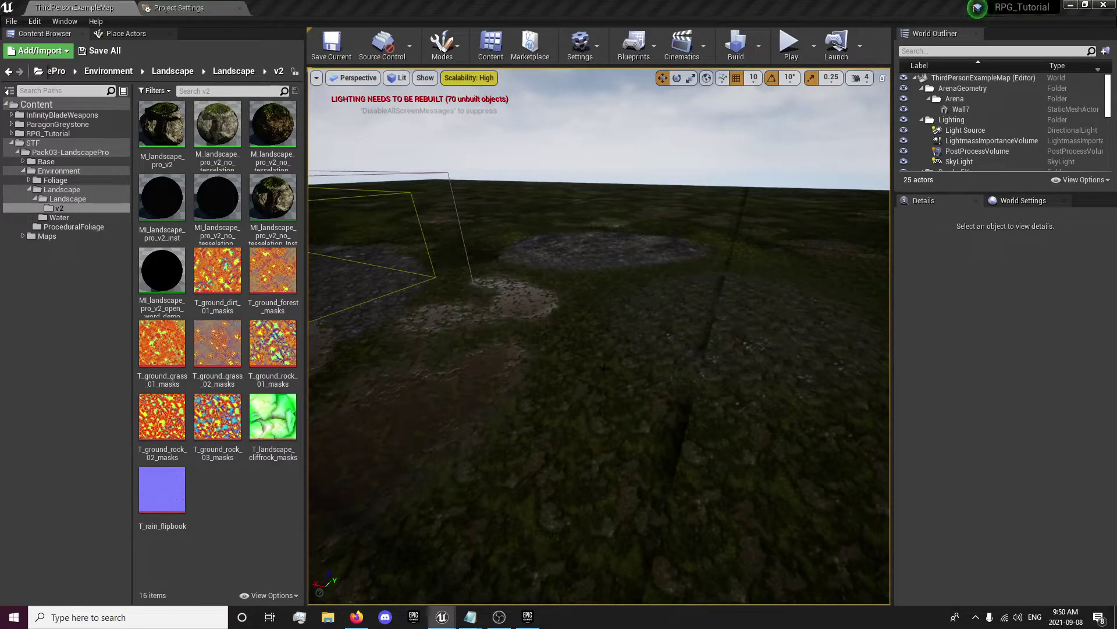
right_click_drag(618, 367, 626, 377)
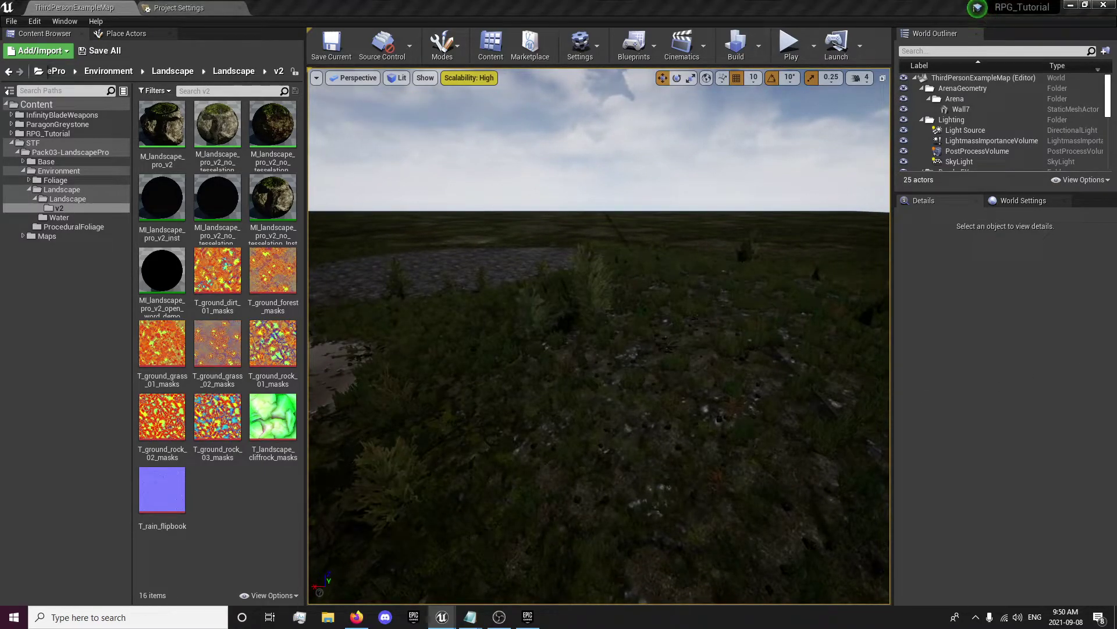
left_click_drag(1116, 17, 659, 26)
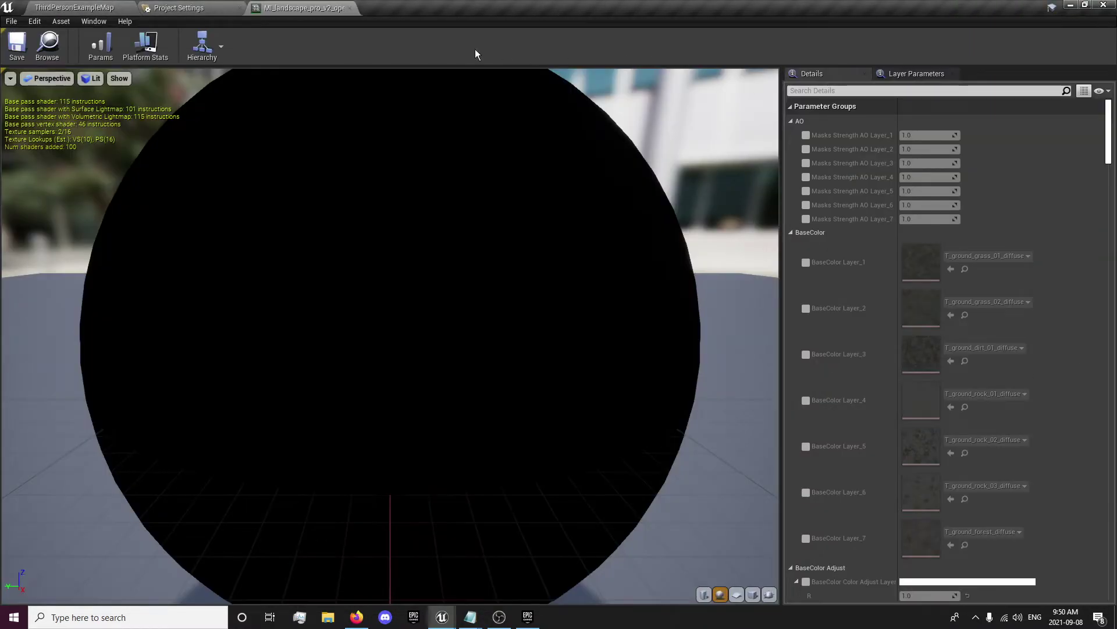
left_click(114, 7)
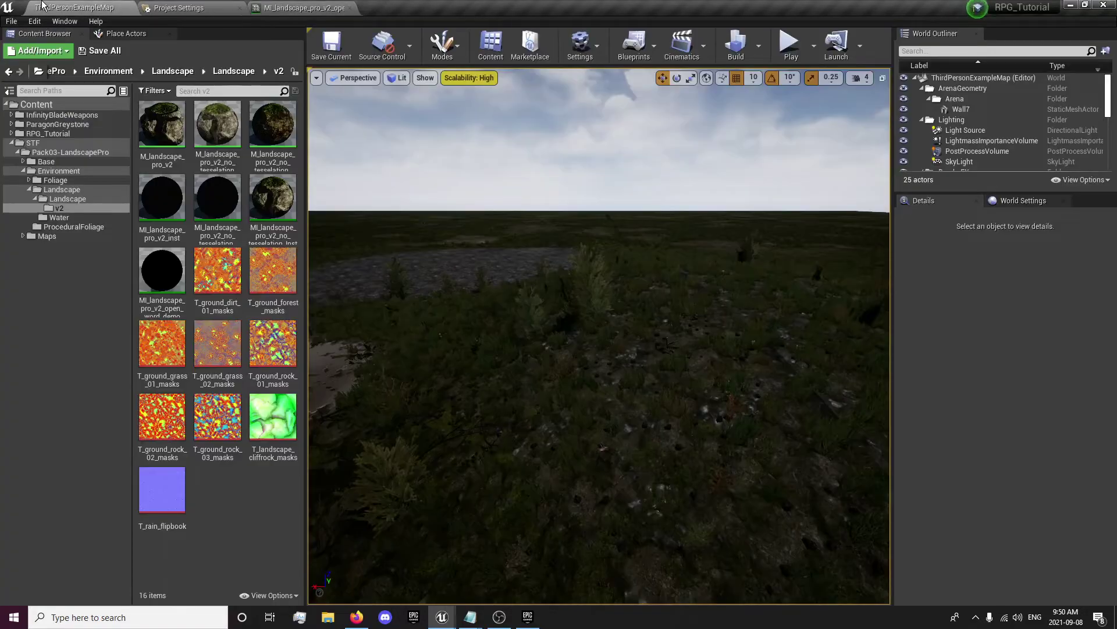
Look through the build options once more and inspect the ground foliage up close
left_click(759, 52)
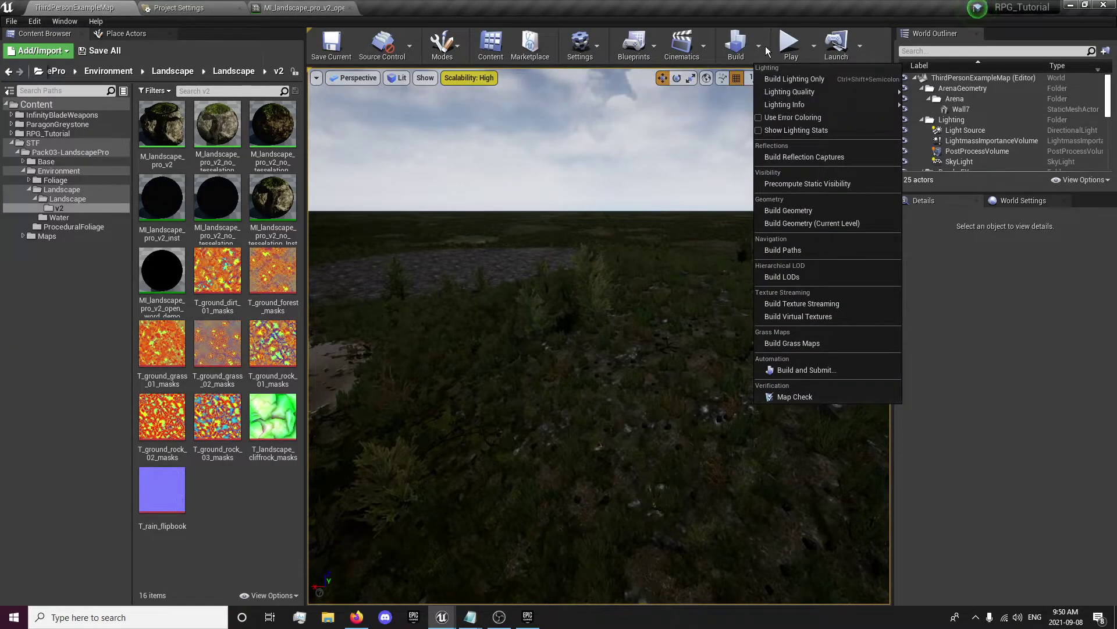
left_click(760, 47)
mouse_move(516, 200)
right_mouse_down()
mouse_move(517, 233)
mouse_move(518, 197)
right_mouse_up()
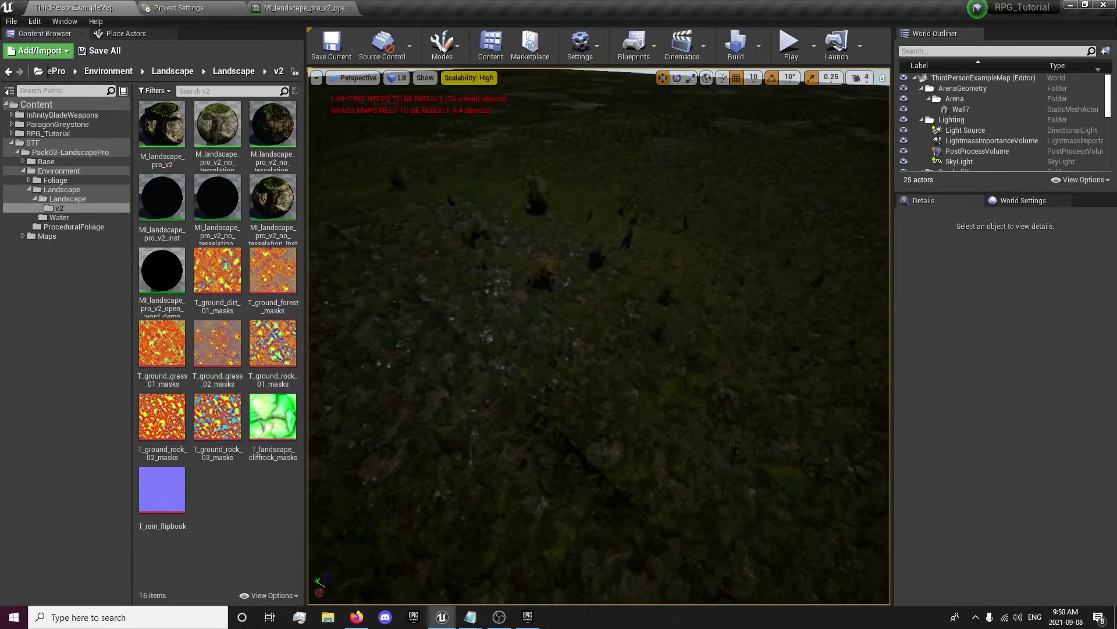
Sculpt a cluster of mounds into the grassy landscape with tool strength about 0.714 and brush size about 572.7
left_click(442, 45)
left_click(461, 92)
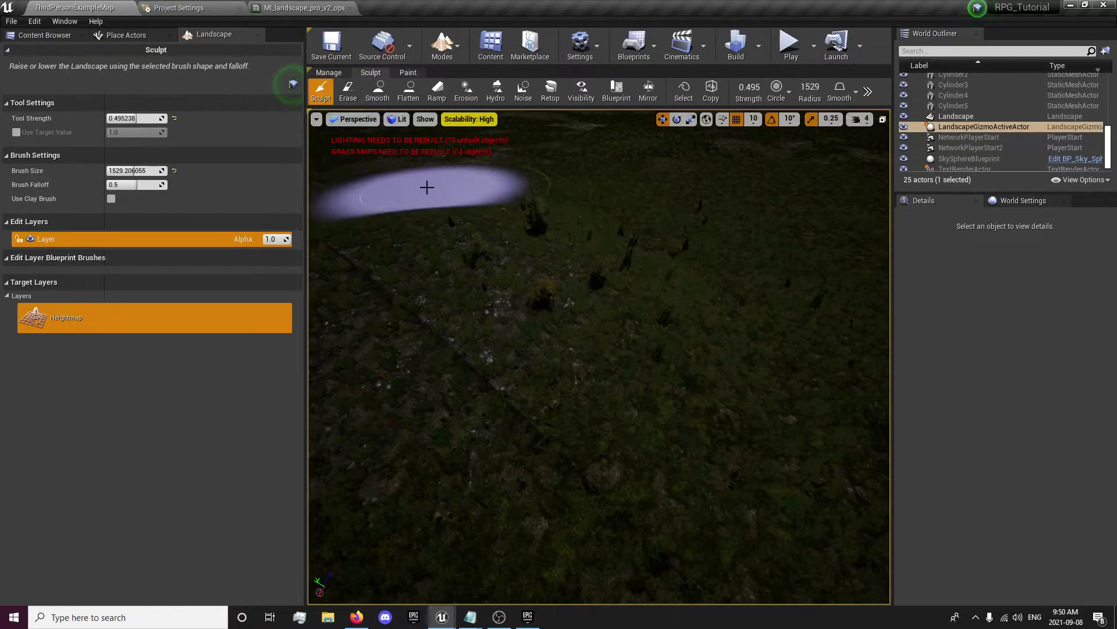
right_click_drag(422, 184, 467, 235)
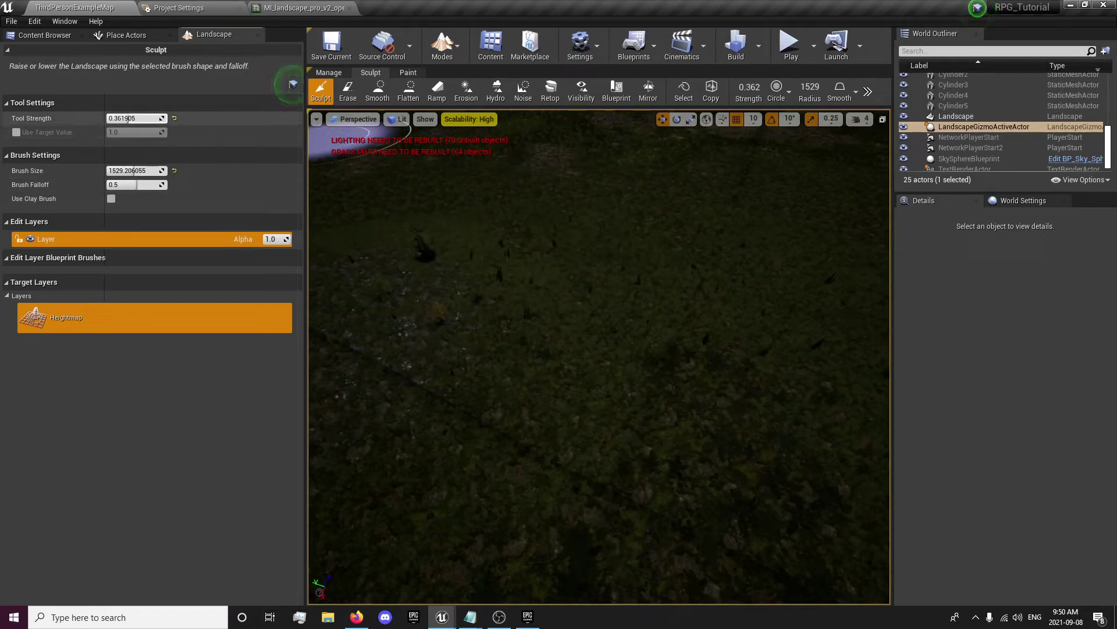
left_click_drag(152, 171, 128, 171)
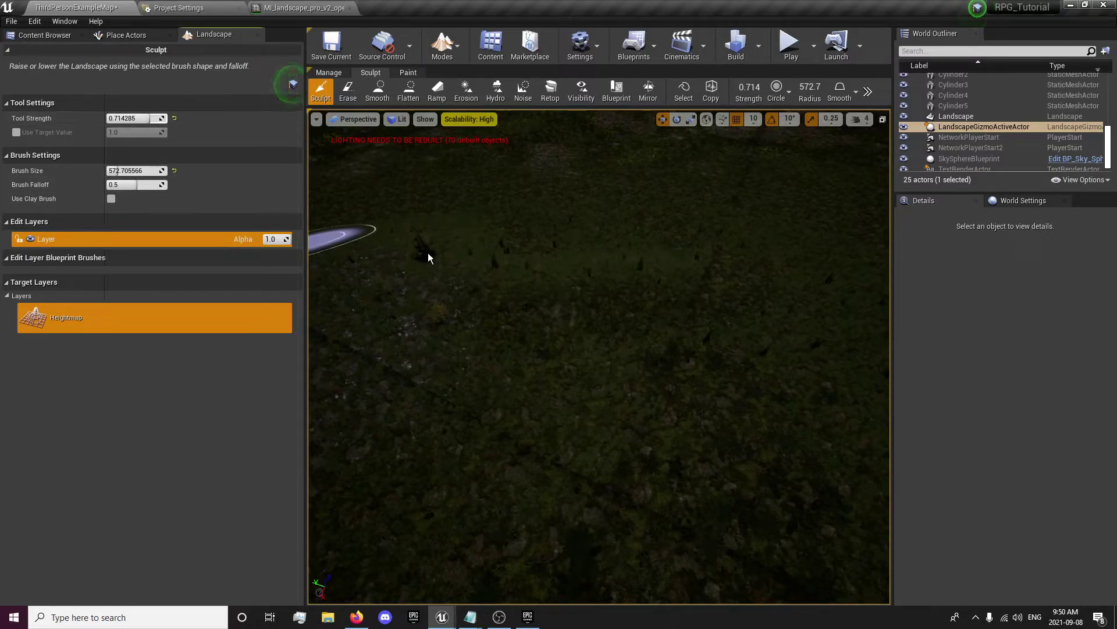
mouse_move(542, 267)
left_mouse_down()
mouse_move(669, 239)
mouse_move(727, 339)
mouse_move(564, 414)
mouse_move(815, 466)
mouse_move(693, 489)
left_mouse_up()
mouse_move(693, 489)
right_mouse_down()
mouse_move(815, 477)
mouse_move(733, 460)
mouse_move(628, 401)
mouse_move(541, 413)
mouse_move(617, 431)
mouse_move(666, 423)
right_mouse_up()
mouse_move(666, 423)
left_mouse_down()
mouse_move(794, 402)
mouse_move(685, 306)
left_mouse_up()
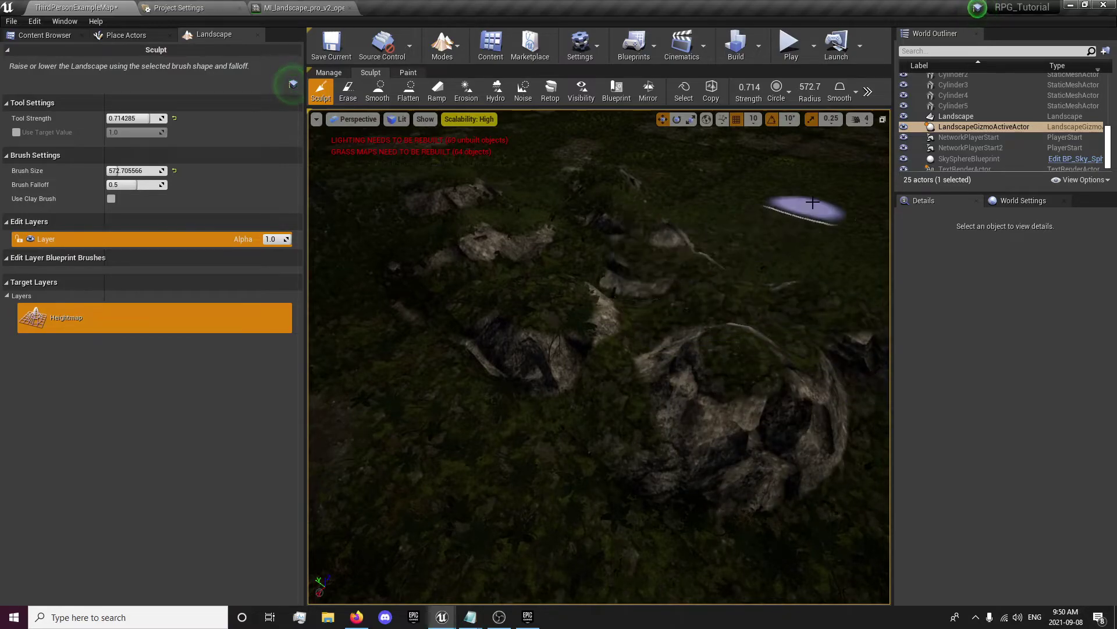
mouse_move(723, 249)
right_mouse_down()
mouse_move(722, 262)
mouse_move(849, 256)
mouse_move(876, 186)
mouse_move(722, 230)
right_mouse_up()
Try painting Layer_3 over the sculpted mounds, undo the stroke, and view the landscape around the arena
left_click(408, 73)
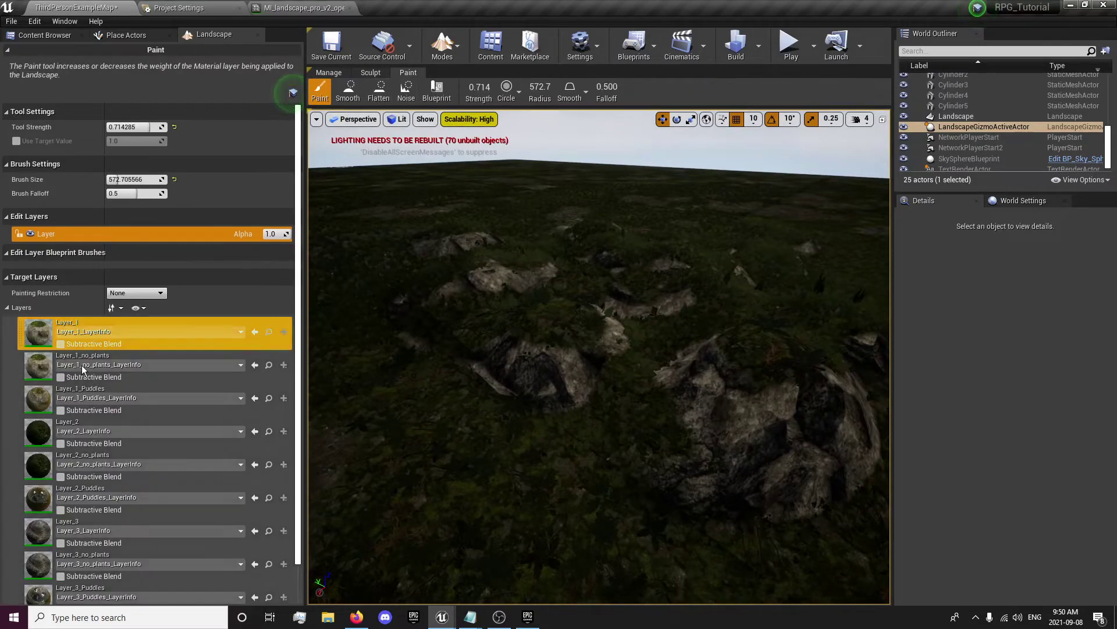
left_click(39, 541)
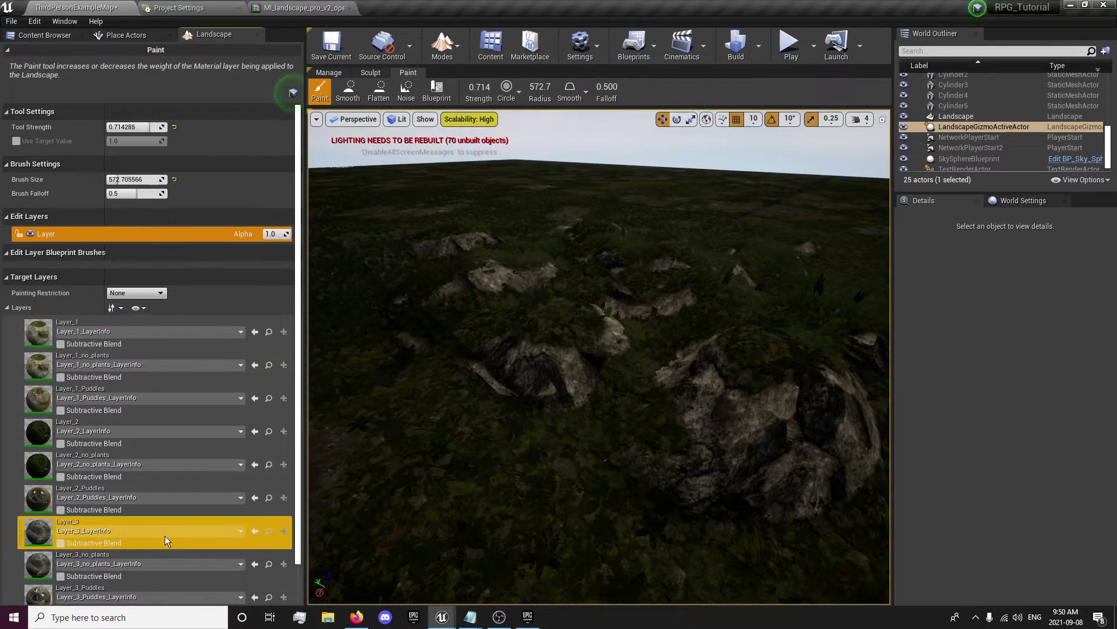
mouse_move(541, 319)
left_mouse_down()
mouse_move(382, 262)
mouse_move(679, 442)
mouse_move(506, 342)
mouse_move(501, 402)
mouse_move(502, 388)
left_mouse_up()
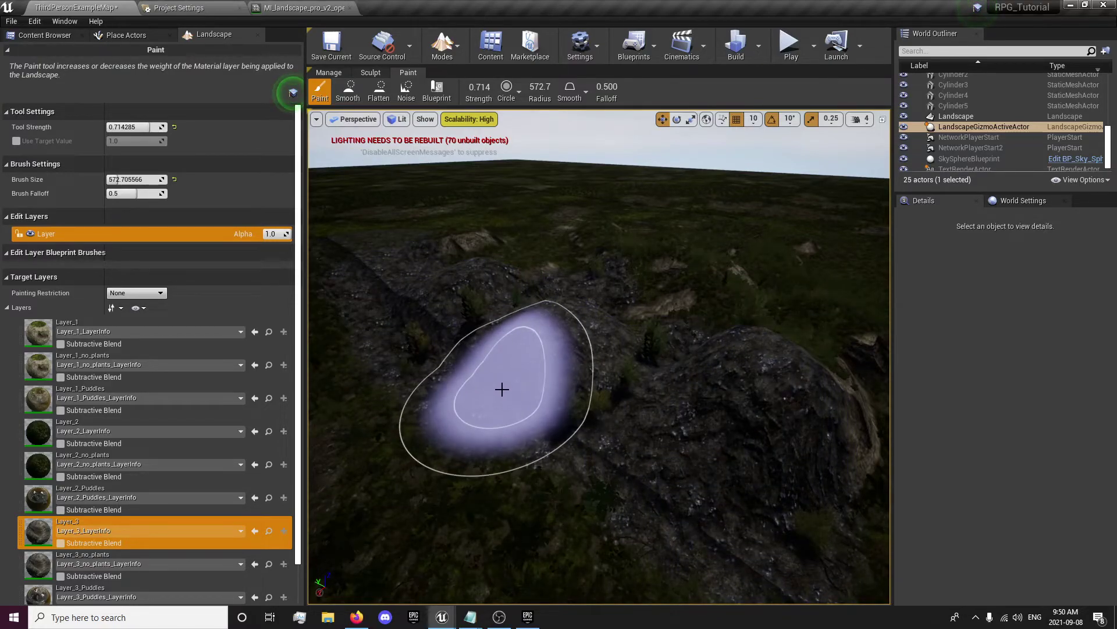
key("ctrl+z")
mouse_move(502, 389)
right_mouse_down()
mouse_move(499, 349)
mouse_move(314, 355)
right_mouse_up()
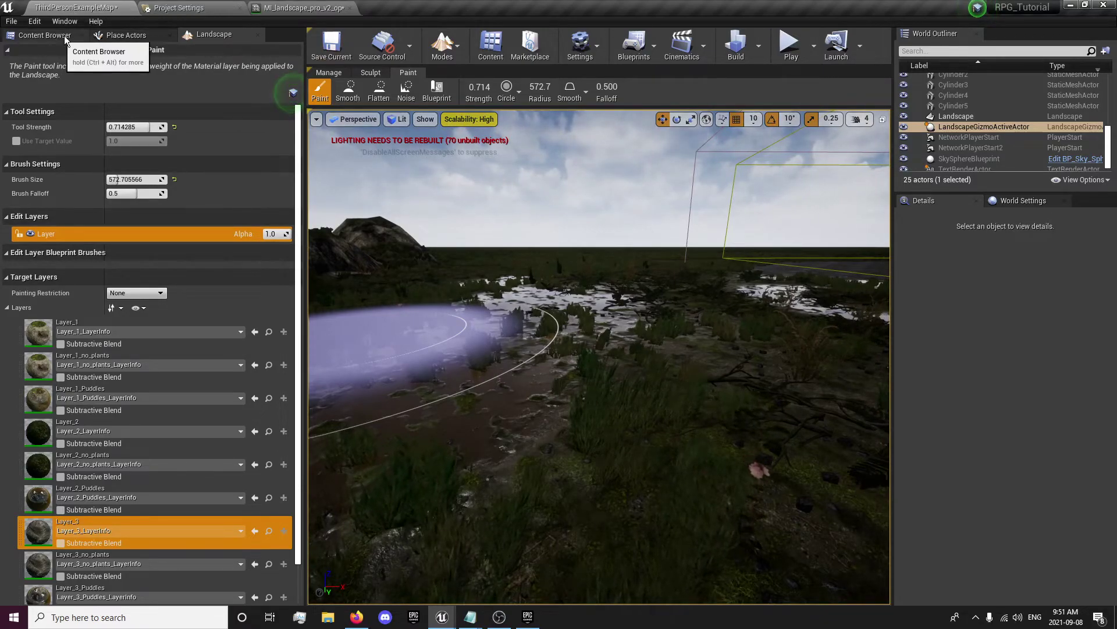
mouse_move(495, 291)
right_mouse_down()
mouse_move(611, 216)
mouse_move(692, 308)
mouse_move(681, 314)
right_mouse_up()
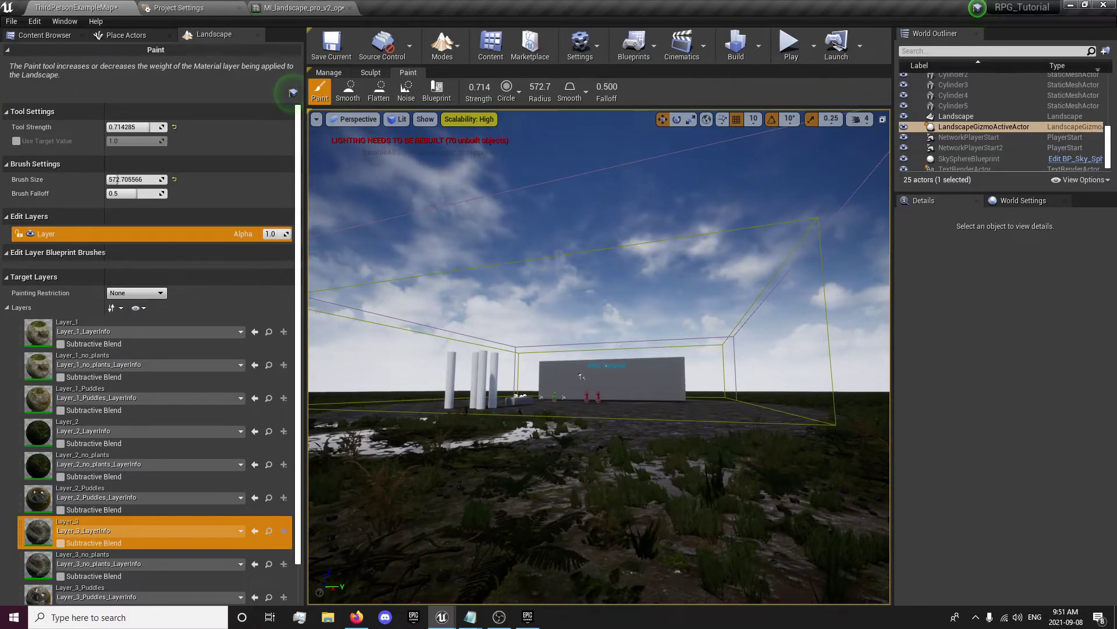